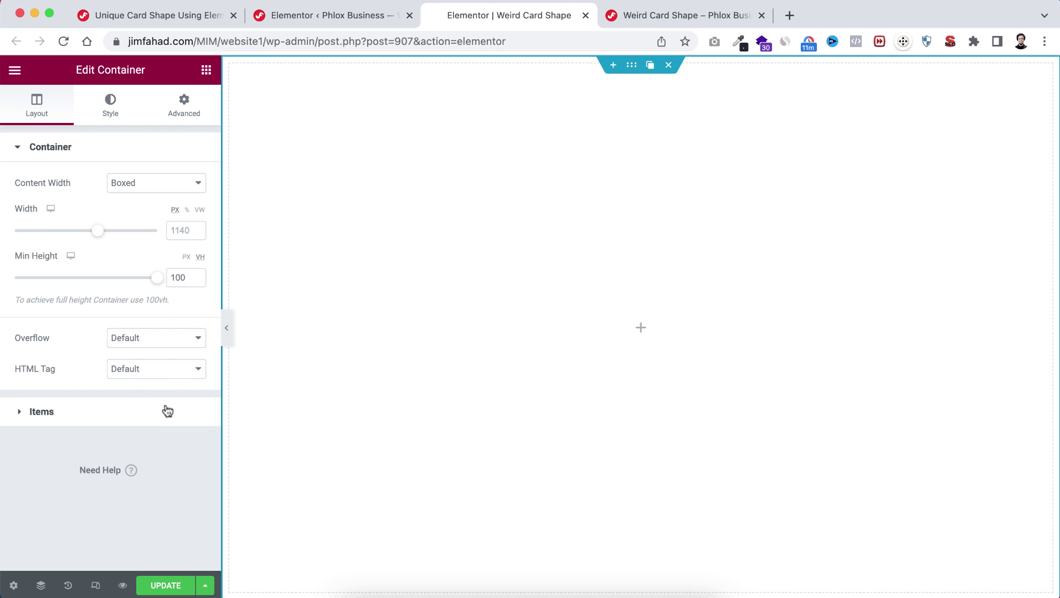
# - Arrange the outer container's items in a column direction, with align items and justify content both centered
pyautogui.click(166, 411)
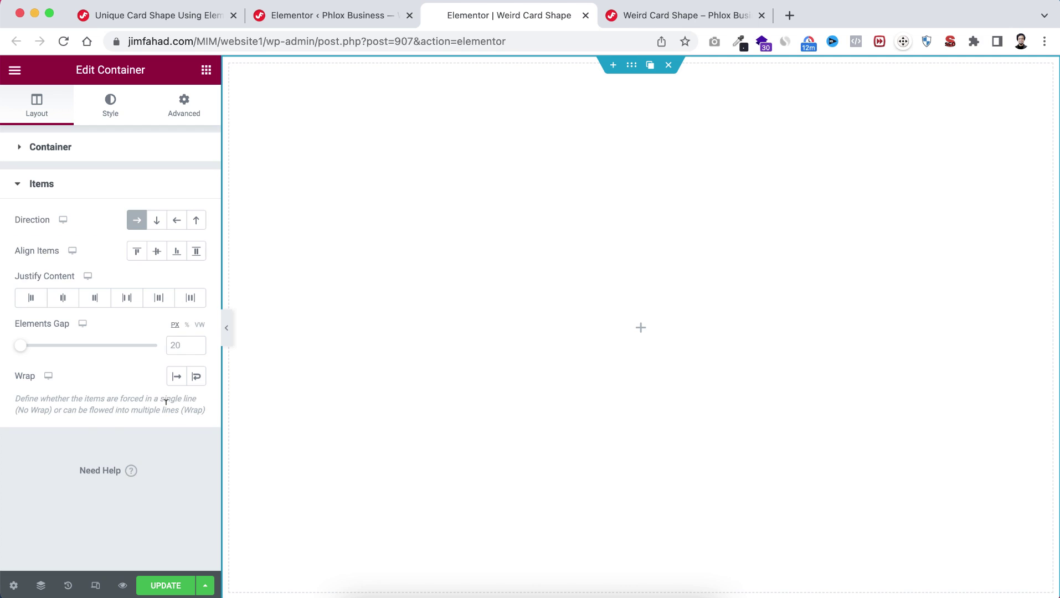
pyautogui.click(156, 221)
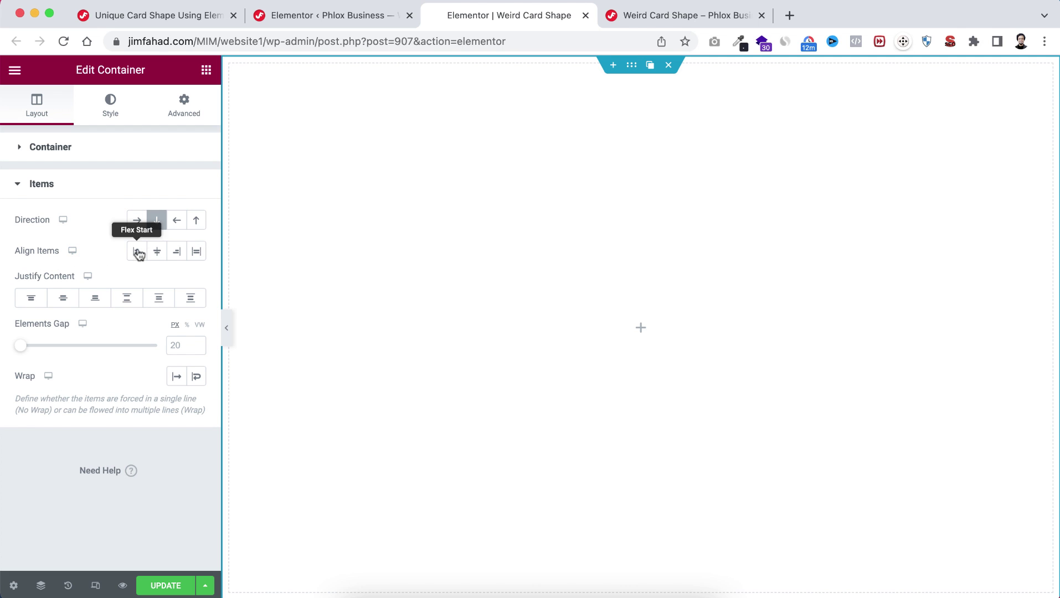
pyautogui.click(159, 251)
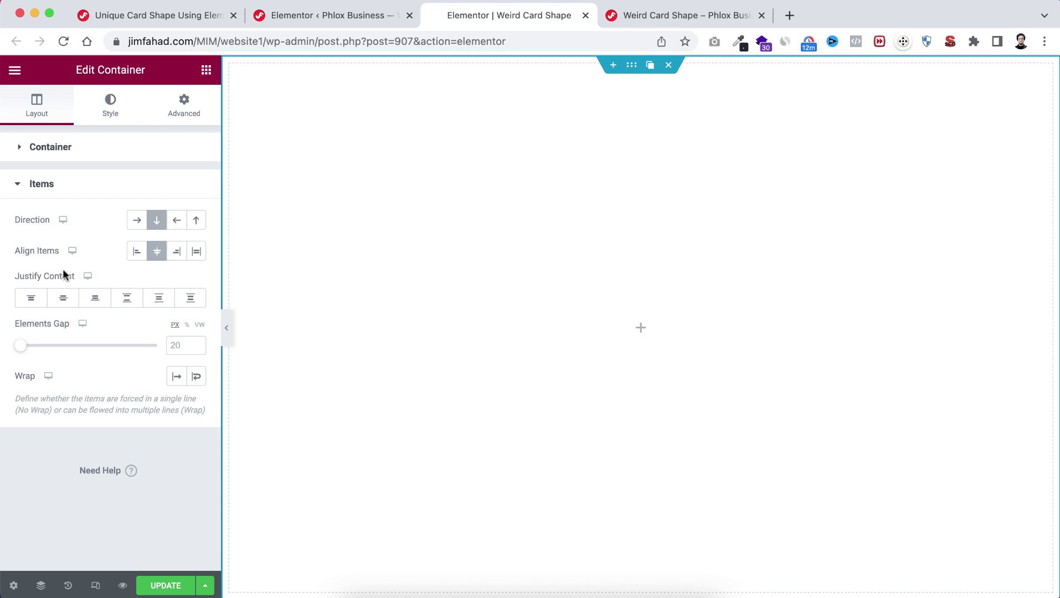
pyautogui.click(64, 299)
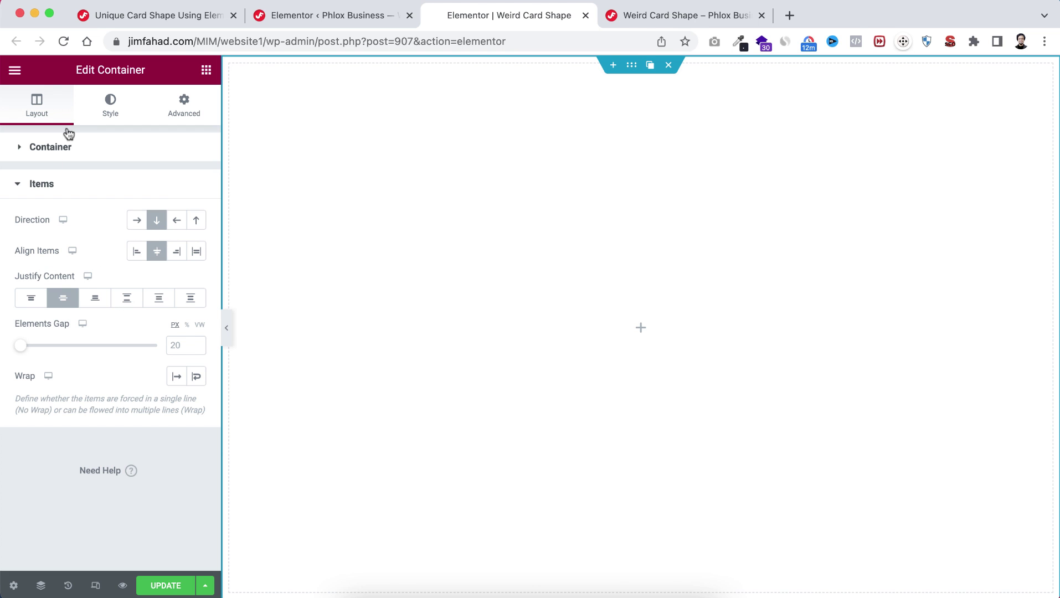
# - Give the outer container a classic background with the color #3c2846
pyautogui.click(105, 115)
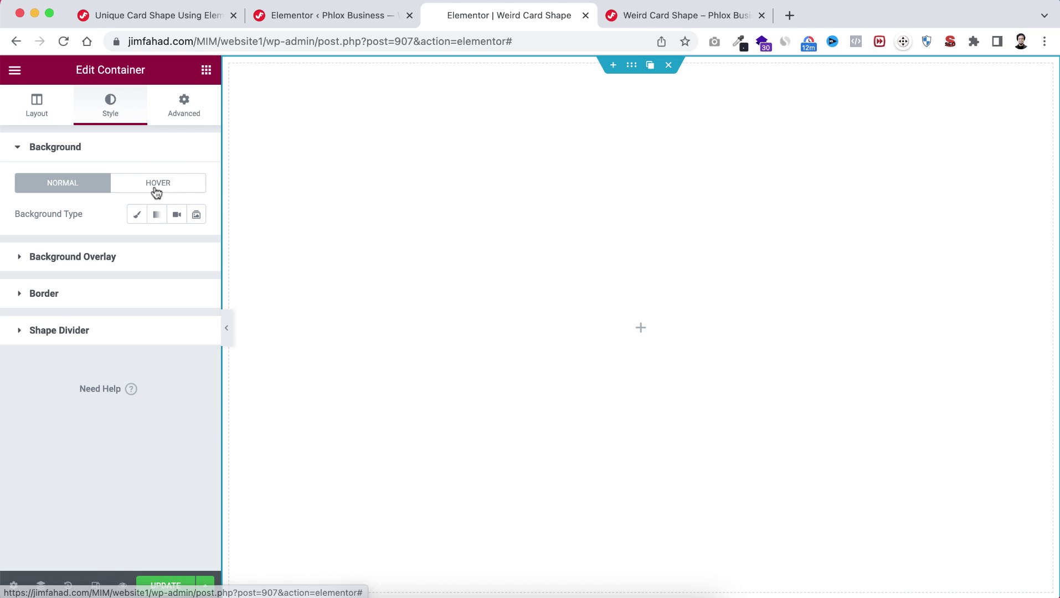
pyautogui.click(136, 218)
pyautogui.click(196, 245)
pyautogui.write('#3c2846')
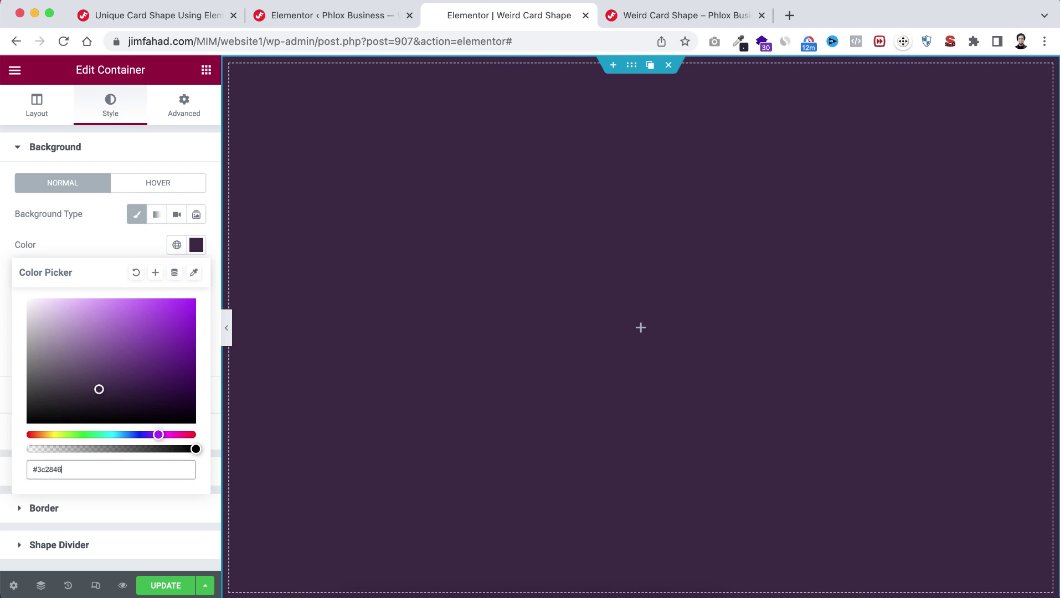
# - Unlink the outer container's padding values and add padding on its right and left sides only
pyautogui.click(172, 113)
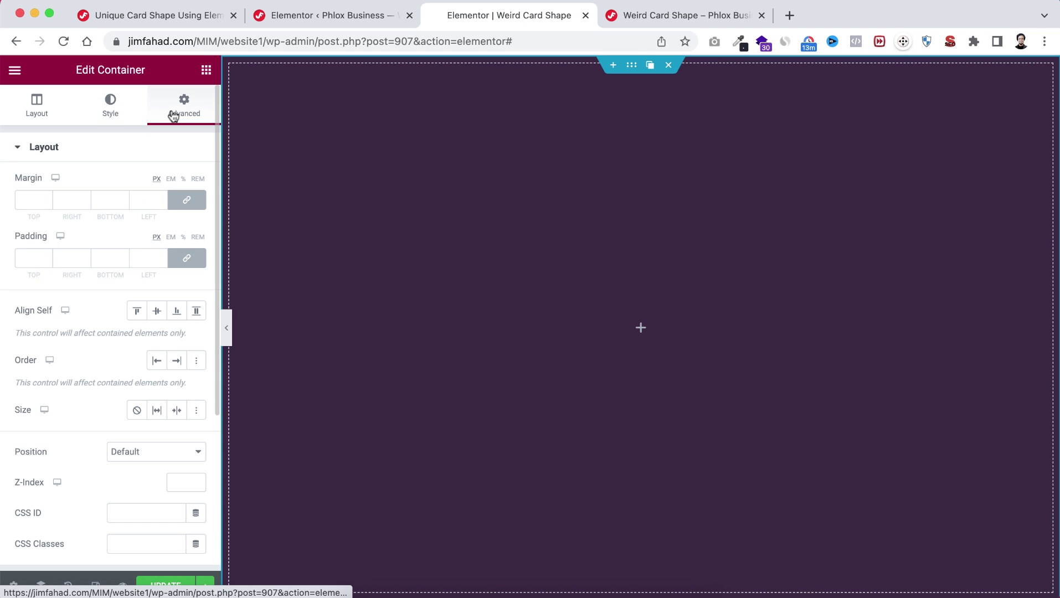
pyautogui.click(192, 260)
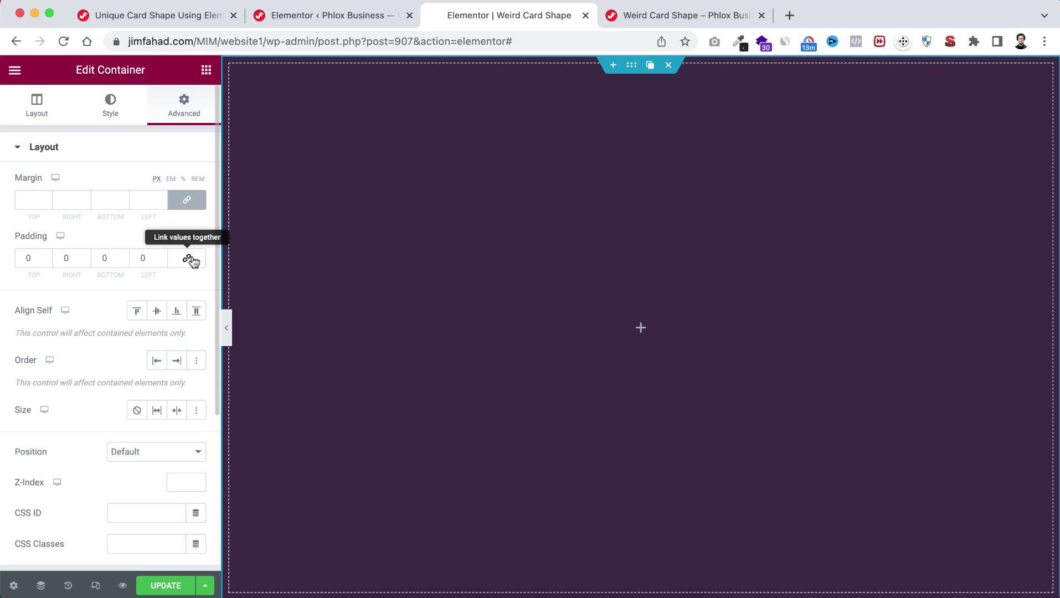
pyautogui.click(61, 256)
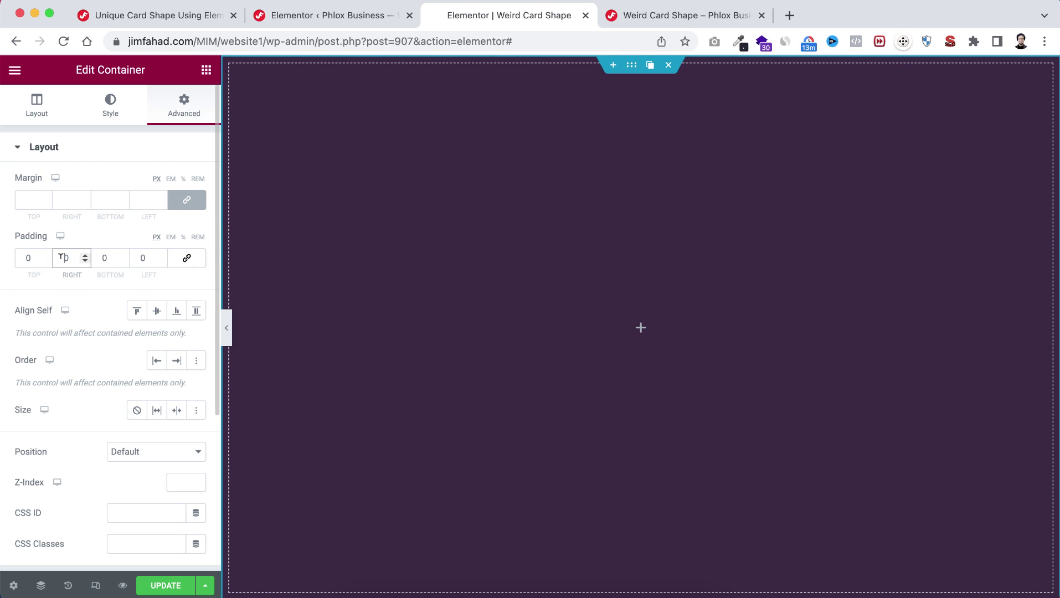
# - Add a nested container inside the outer container and set its boxed width to 1200 px
pyautogui.click(206, 69)
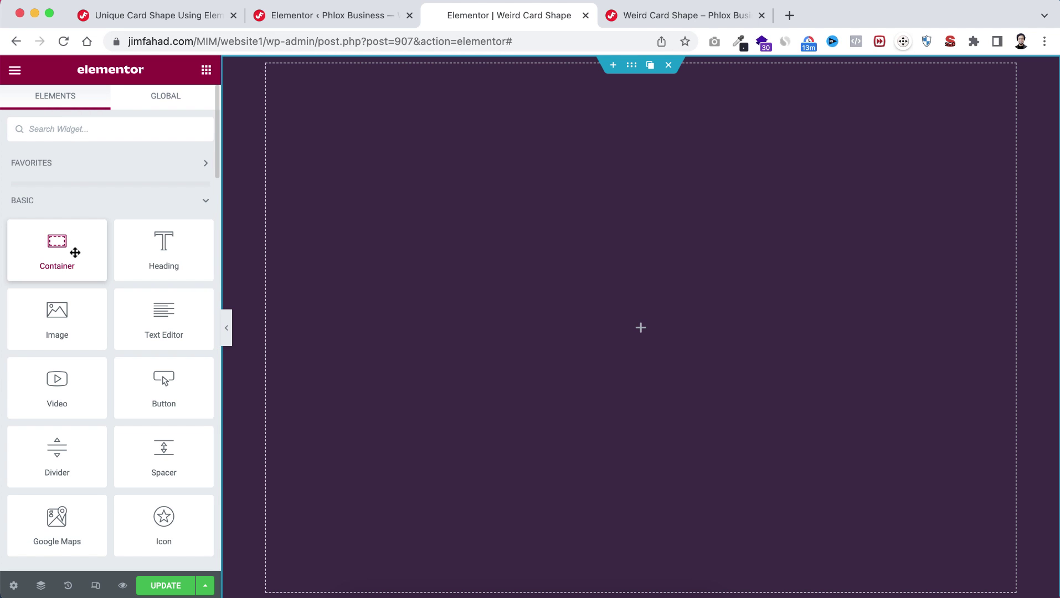
pyautogui.moveTo(113, 243); pyautogui.dragTo(560, 328)
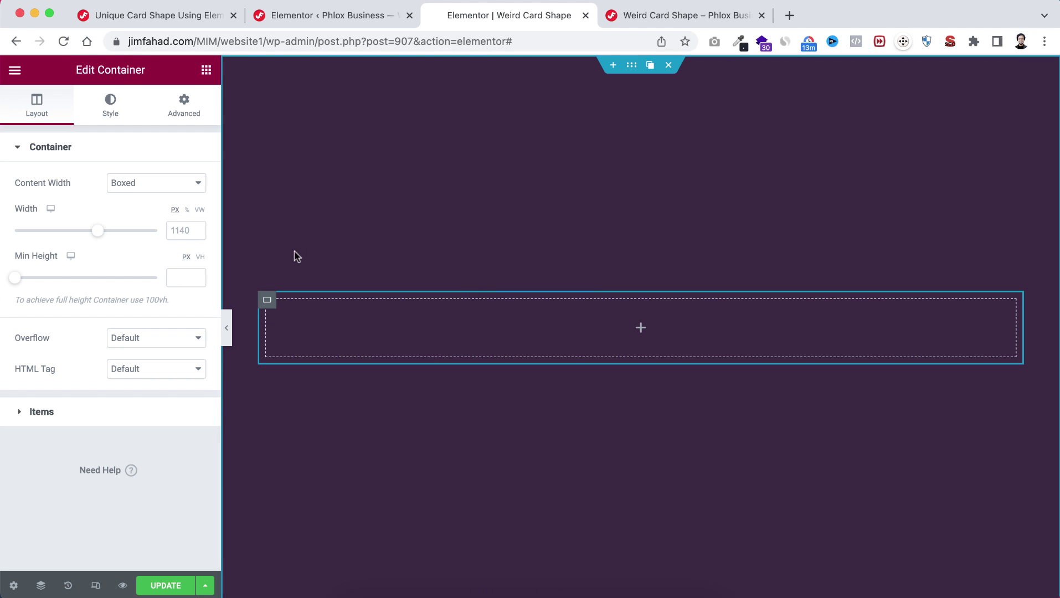
pyautogui.click(187, 228)
pyautogui.write('1200')
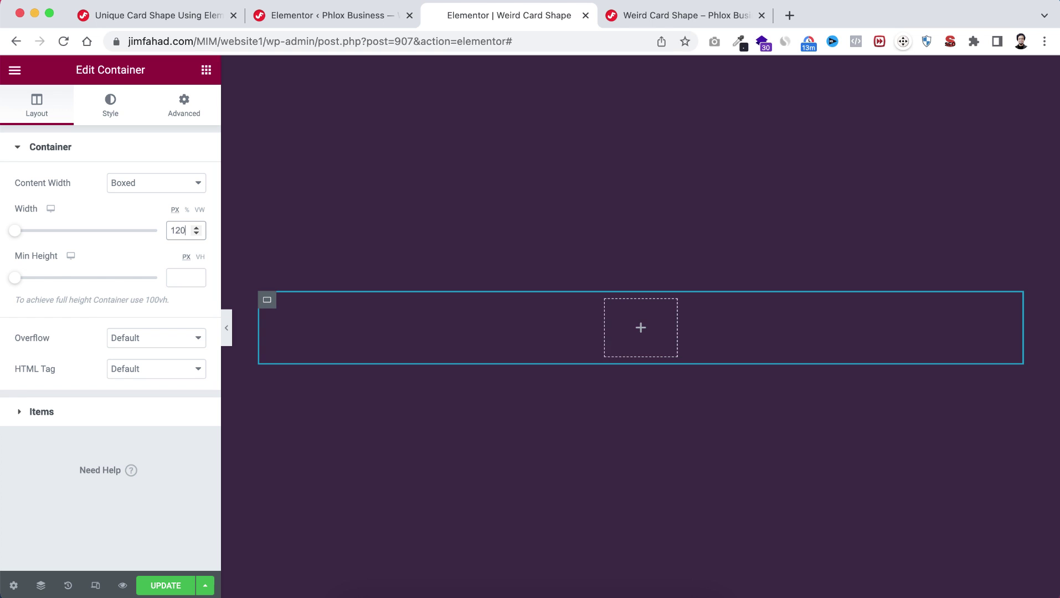
# - Add a card container inside the 1200 px container and set its minimum height to 420 px
pyautogui.click(204, 74)
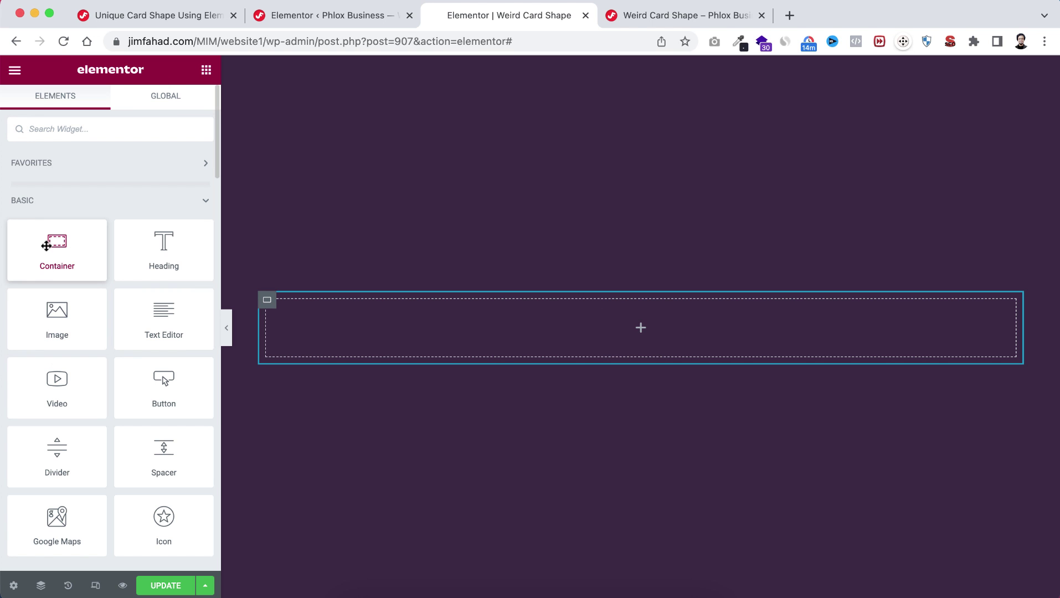
pyautogui.moveTo(46, 245); pyautogui.dragTo(339, 323)
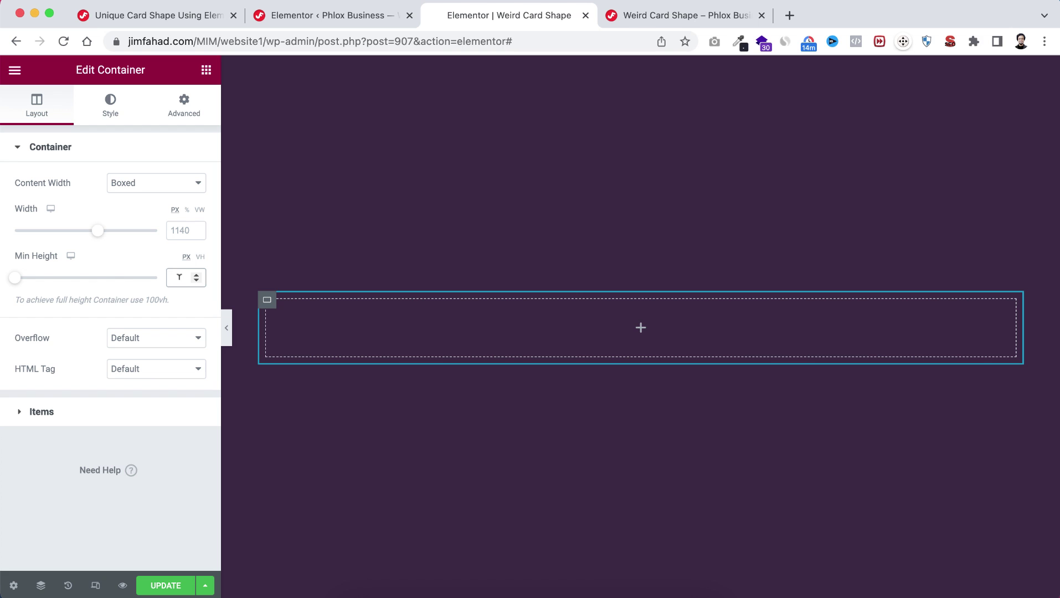
pyautogui.write('420')
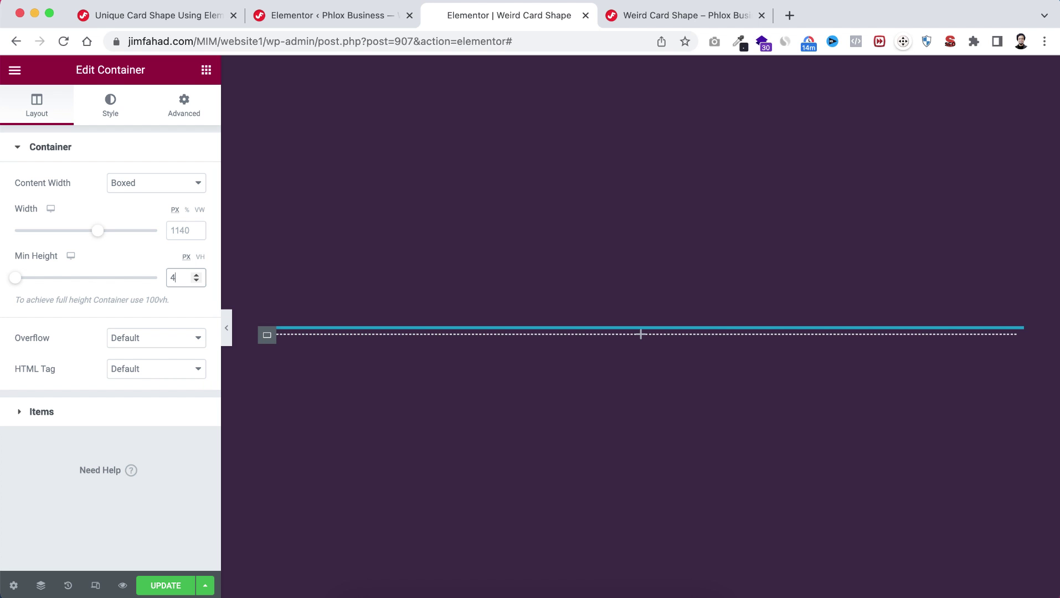
# - Give the card container a gradient background with #ff2fe0 as first color and #545bf5 as second color
pyautogui.click(106, 114)
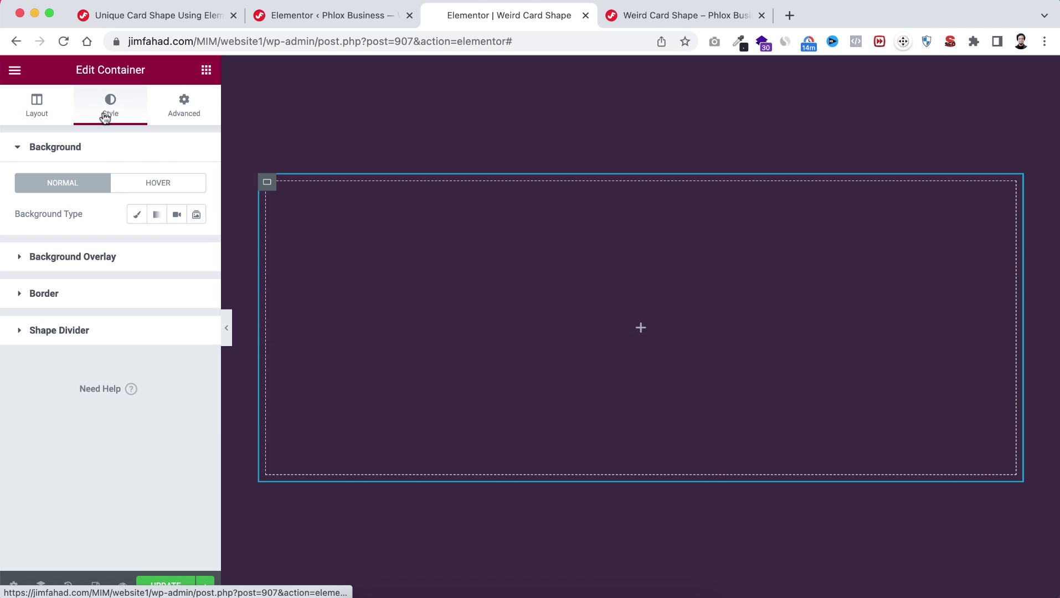
pyautogui.click(156, 214)
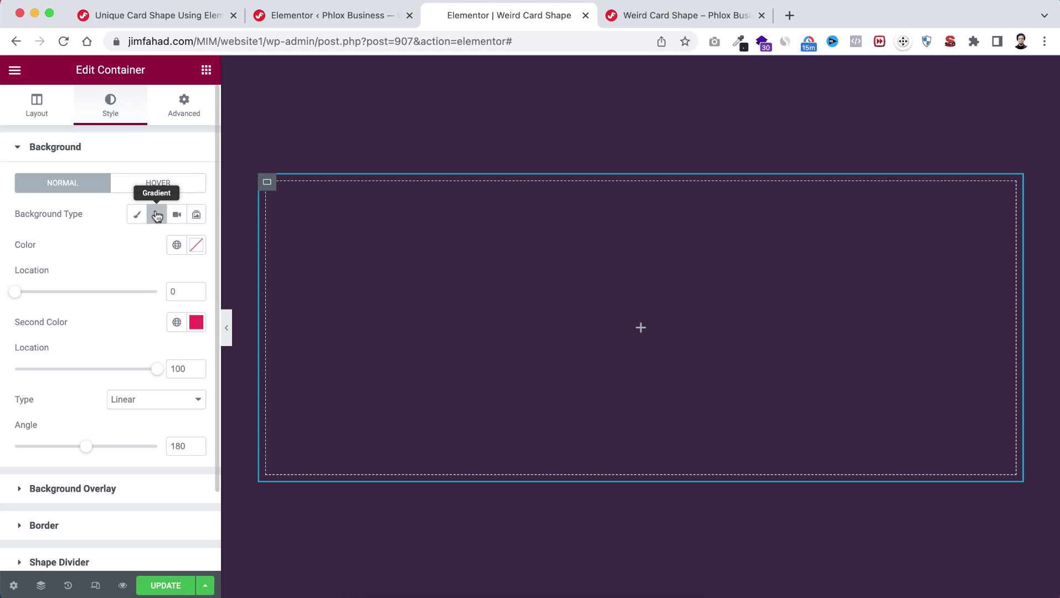
pyautogui.click(196, 245)
pyautogui.click(155, 468)
pyautogui.write('#ff2fe0')
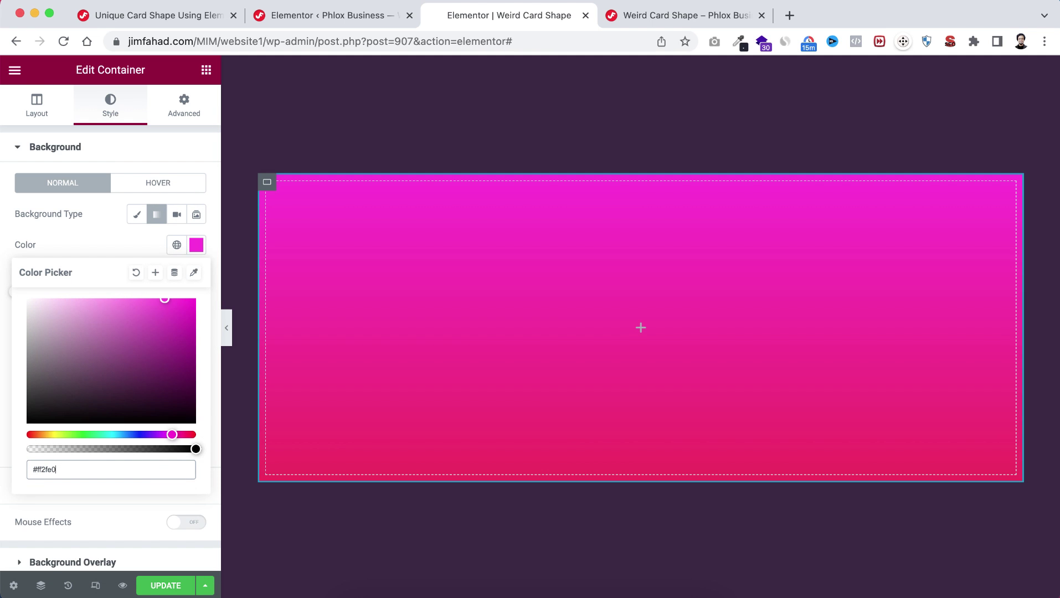
pyautogui.click(101, 516)
pyautogui.click(196, 323)
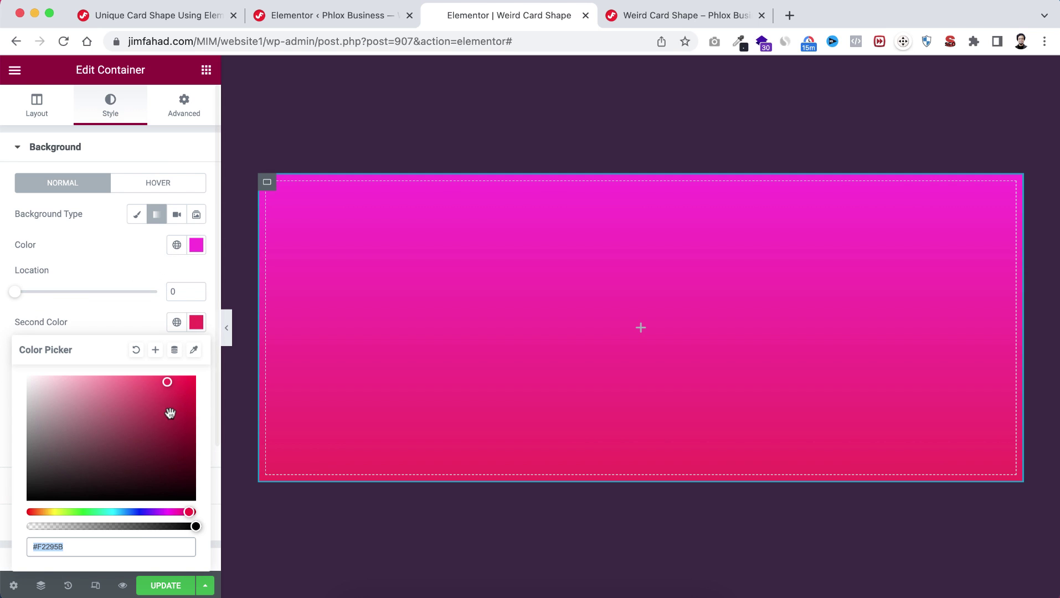
pyautogui.write('#545bf5')
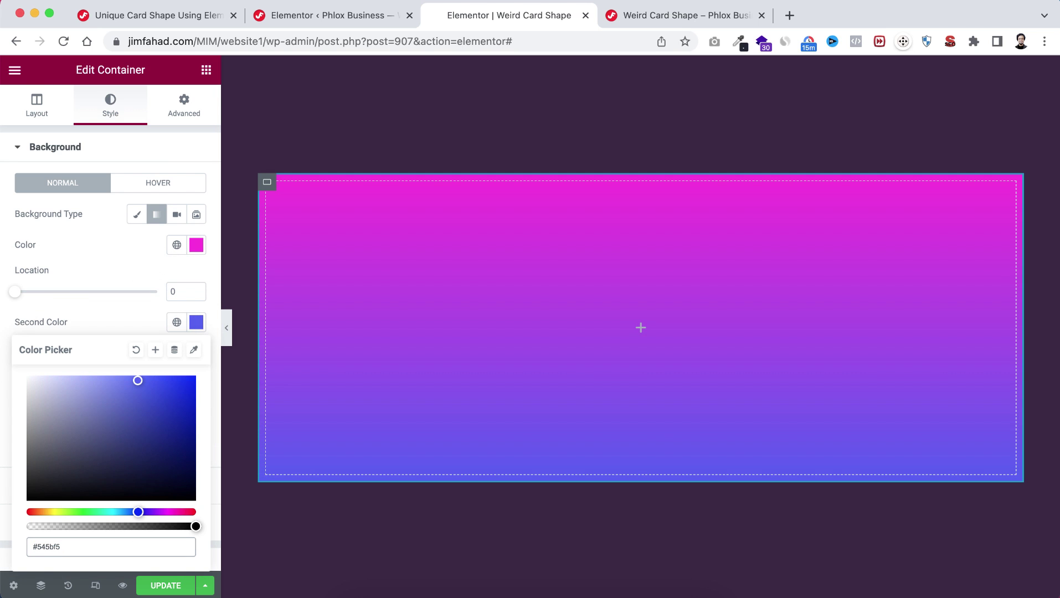
# - Set the card's unlinked border radius to 20 top, 20 right, 160 bottom and 160 left, in px
pyautogui.scroll(-3, 163, 314)
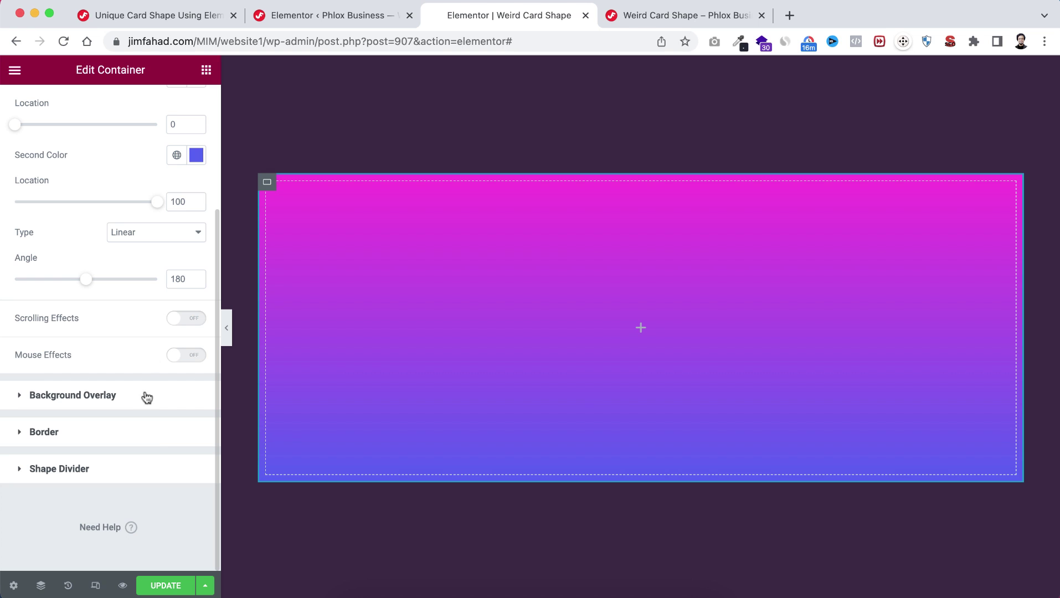
pyautogui.click(153, 439)
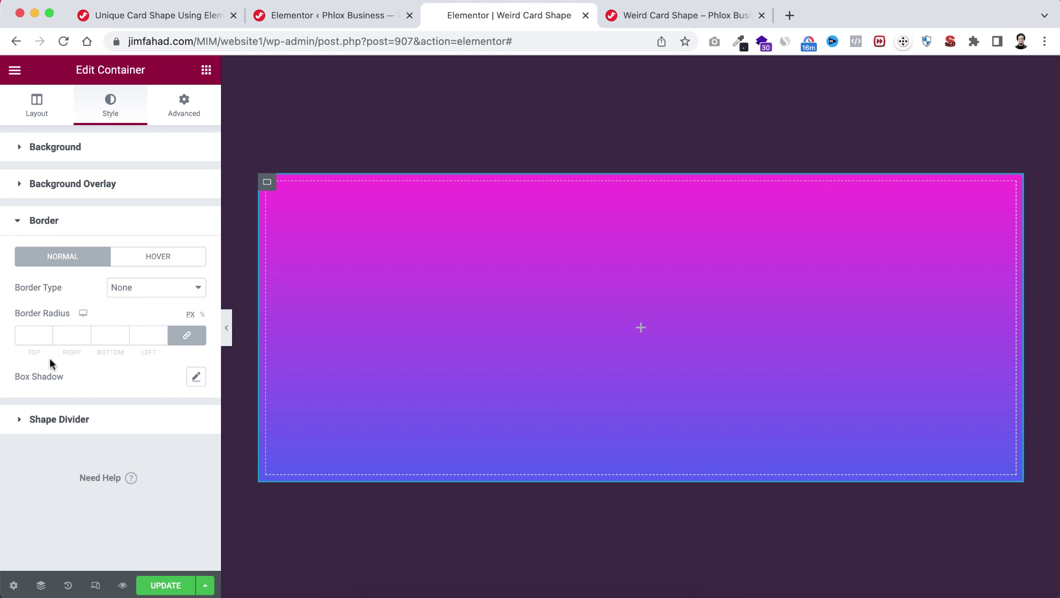
pyautogui.click(188, 336)
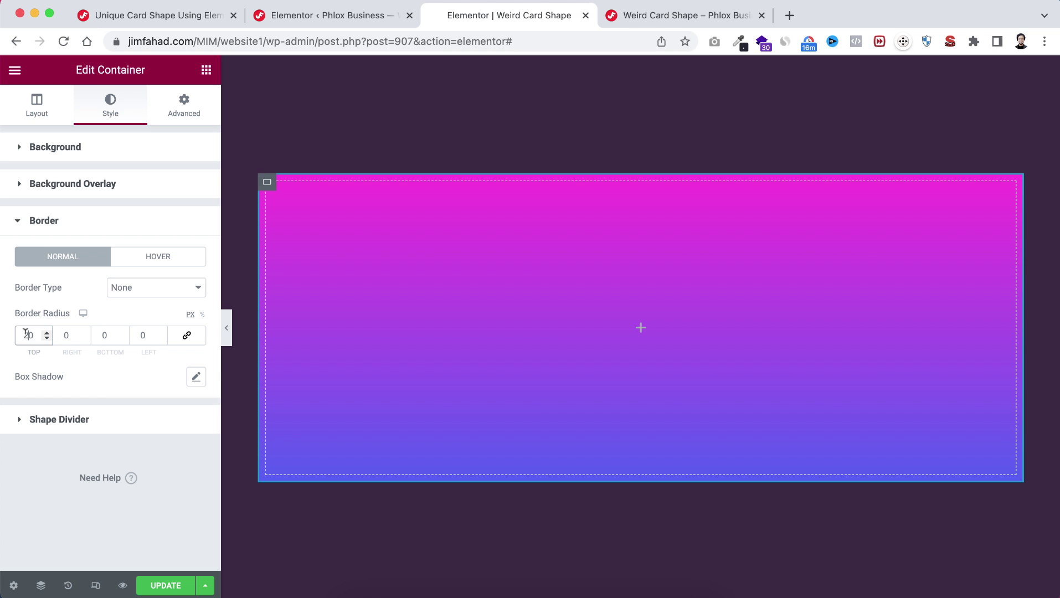
pyautogui.press('Tab')
pyautogui.write('20')
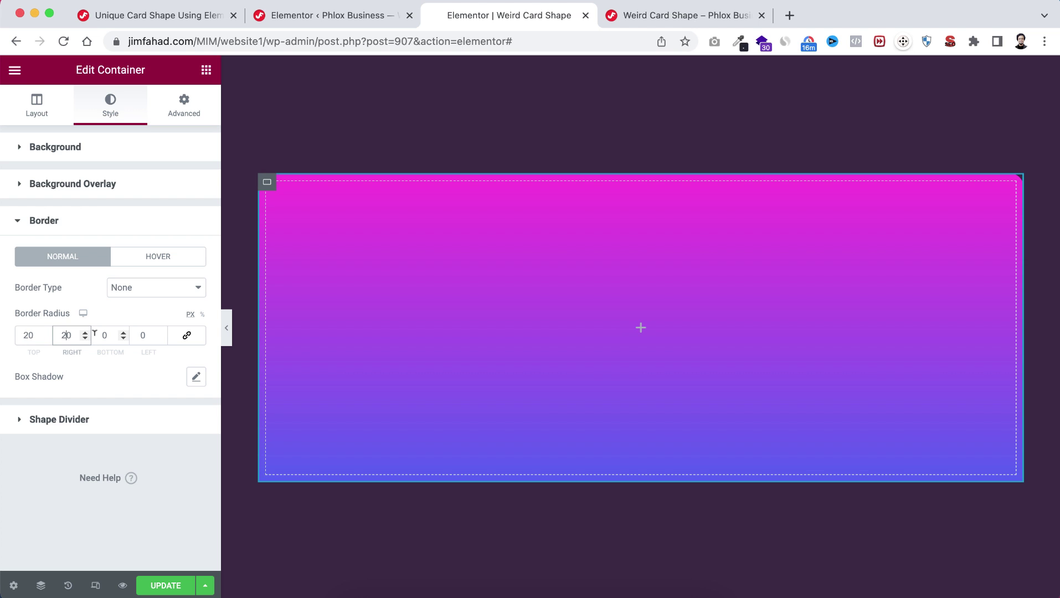
pyautogui.click(95, 335)
pyautogui.write('160')
pyautogui.click(136, 336)
pyautogui.write('160')
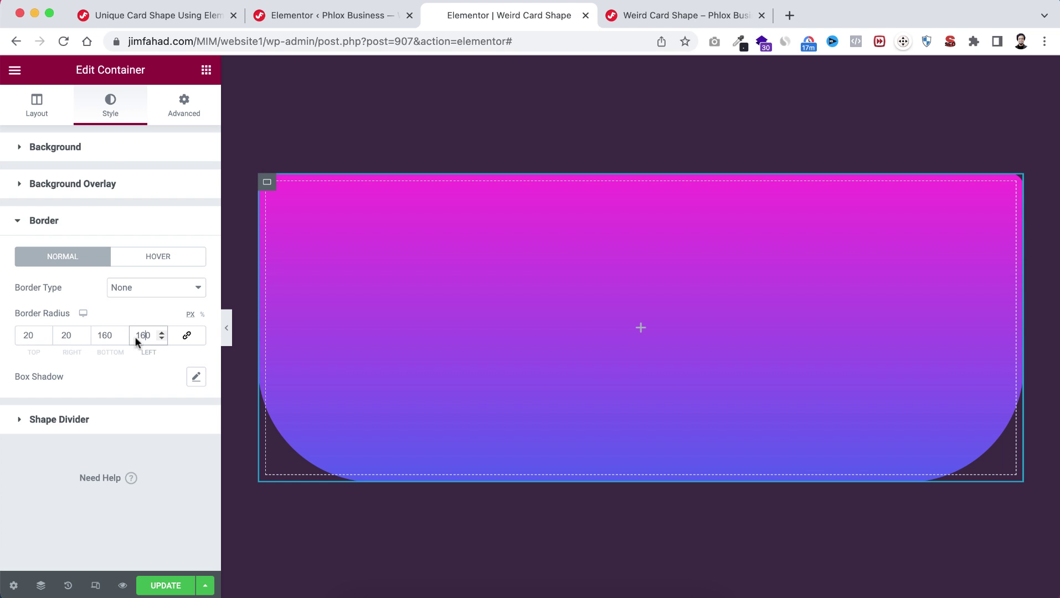
# - Set the card's unlinked padding to 15 px on the right and left, keeping 0 at the top and bottom
pyautogui.click(185, 113)
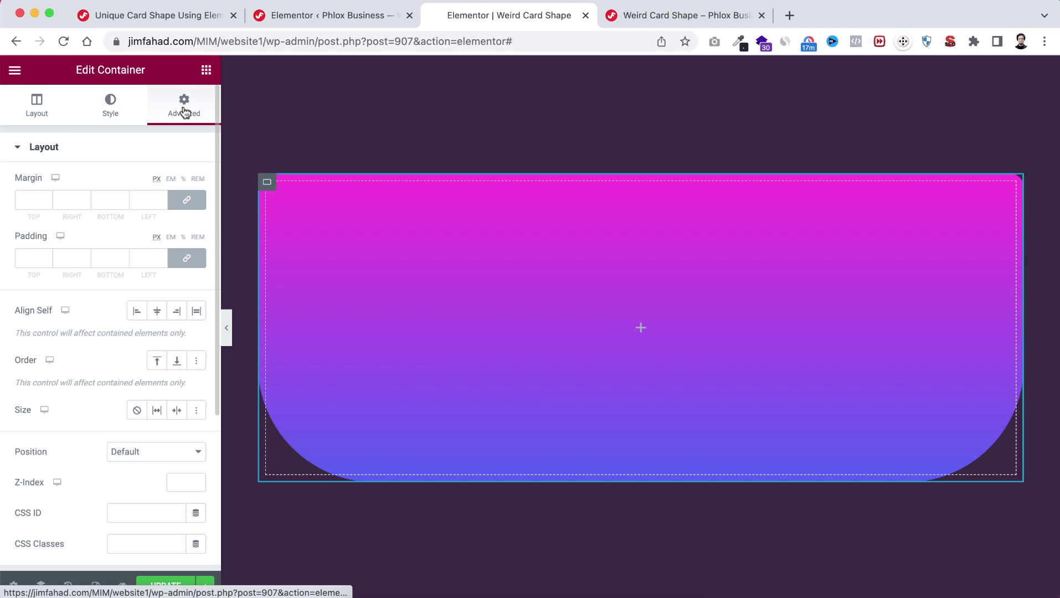
pyautogui.click(182, 259)
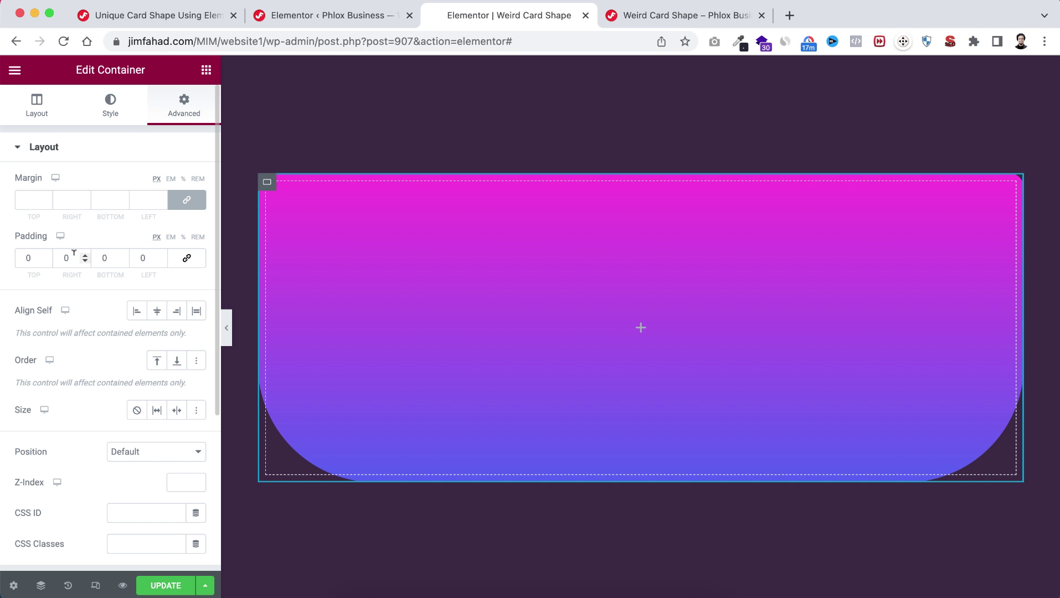
pyautogui.moveTo(74, 253); pyautogui.dragTo(61, 252)
pyautogui.write('15')
pyautogui.press('Tab')
pyautogui.press('Tab')
pyautogui.write('15')
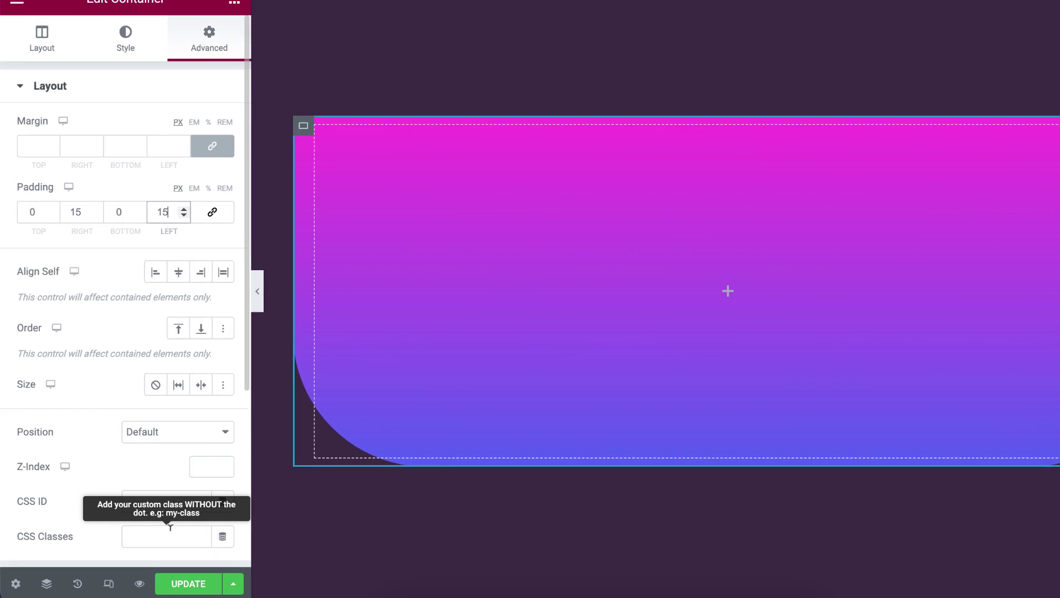
# - Assign the CSS class "card" to the card container and duplicate it twice to make three cards
pyautogui.click(170, 530)
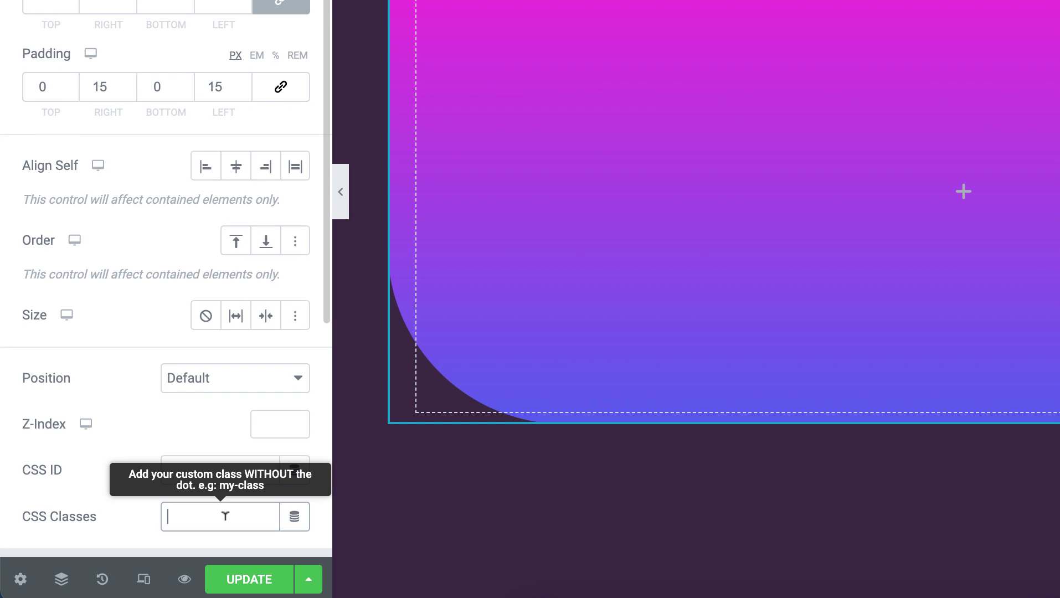
pyautogui.write('card')
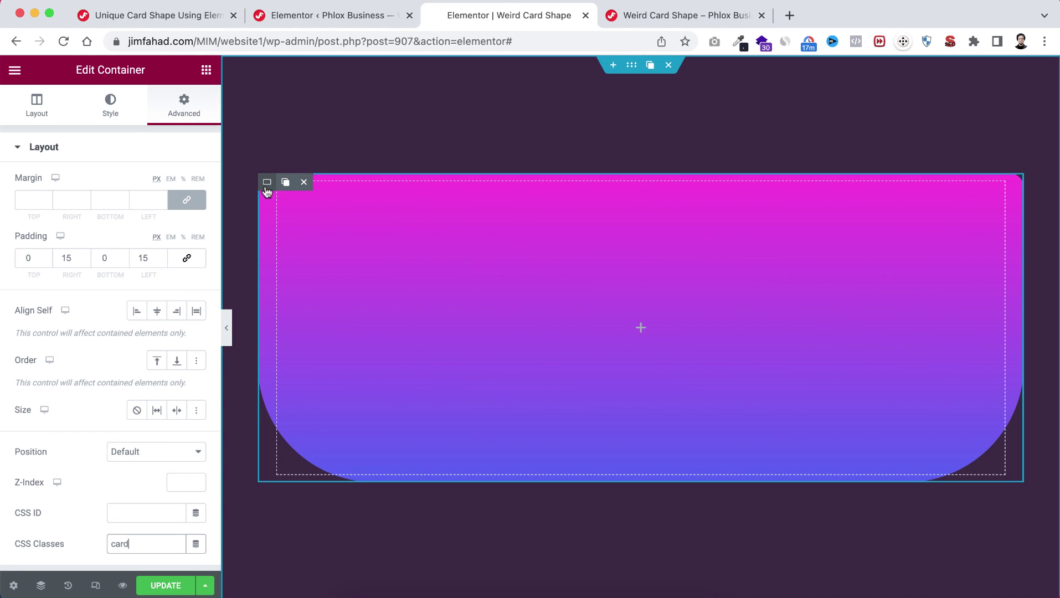
pyautogui.click(285, 182)
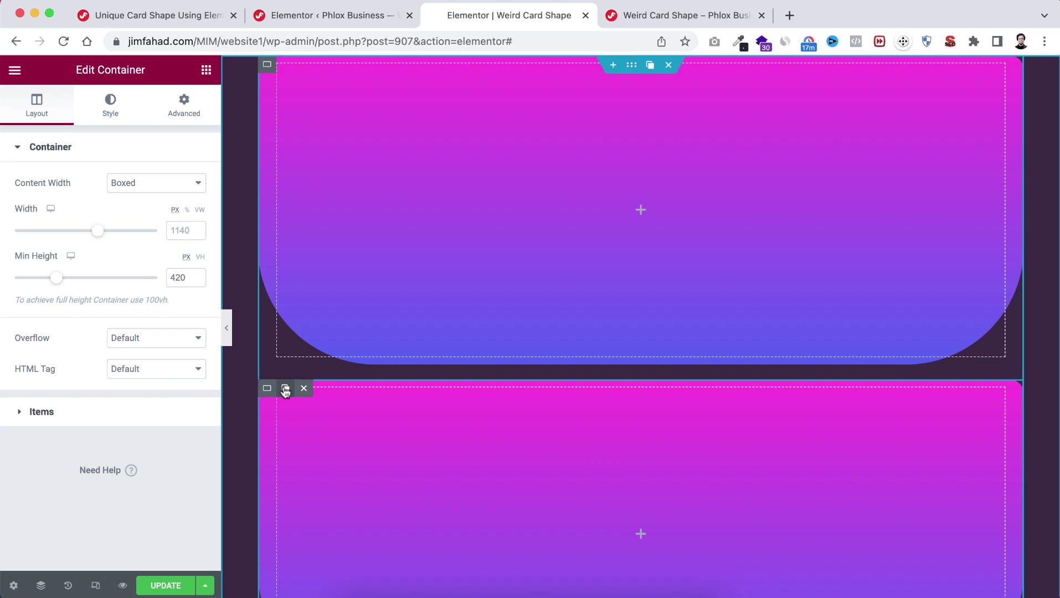
pyautogui.click(285, 389)
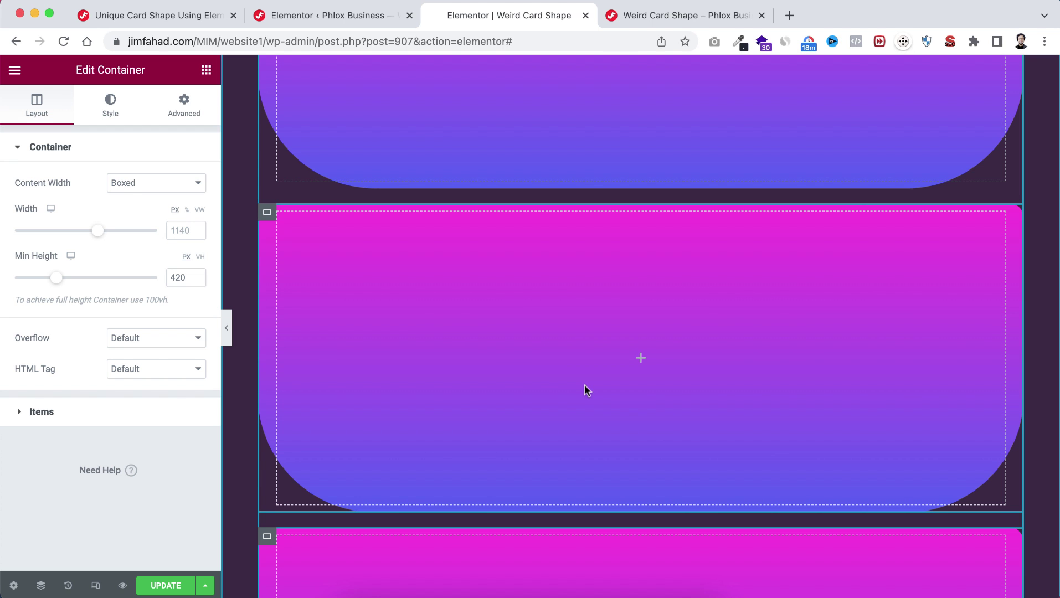
# - Set the card wrapper container's items to row direction with an elements gap of 30 px, using the Navigator to select it
pyautogui.rightClick(893, 382)
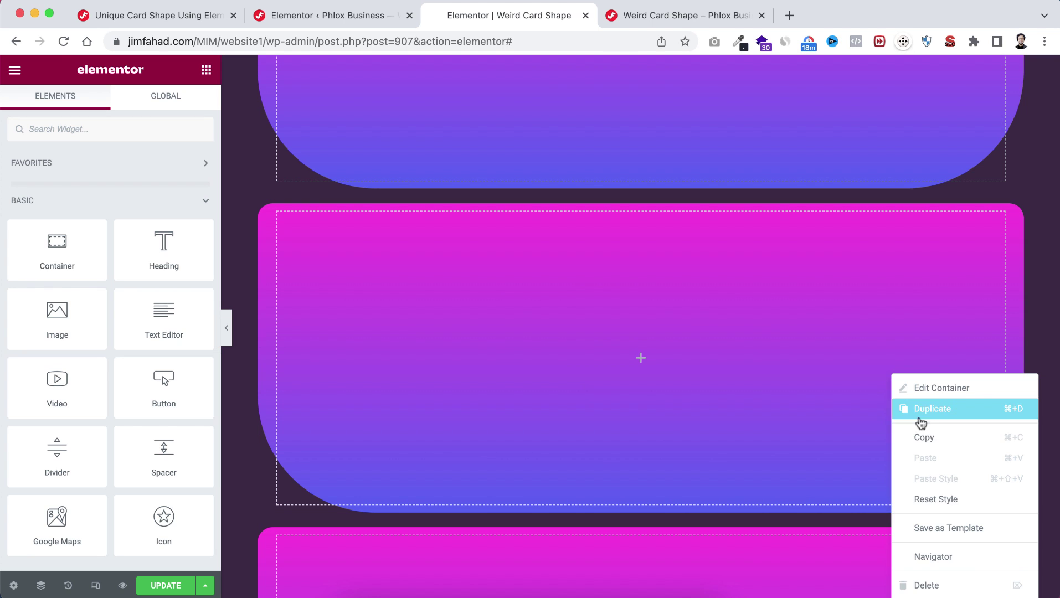
pyautogui.click(946, 555)
pyautogui.click(908, 168)
pyautogui.click(903, 191)
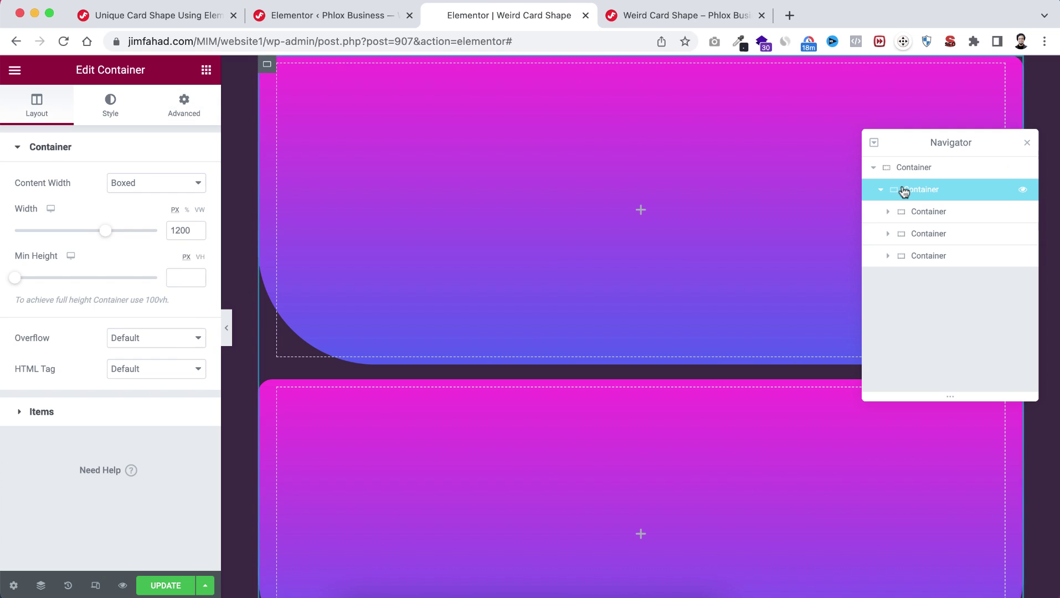
pyautogui.click(126, 412)
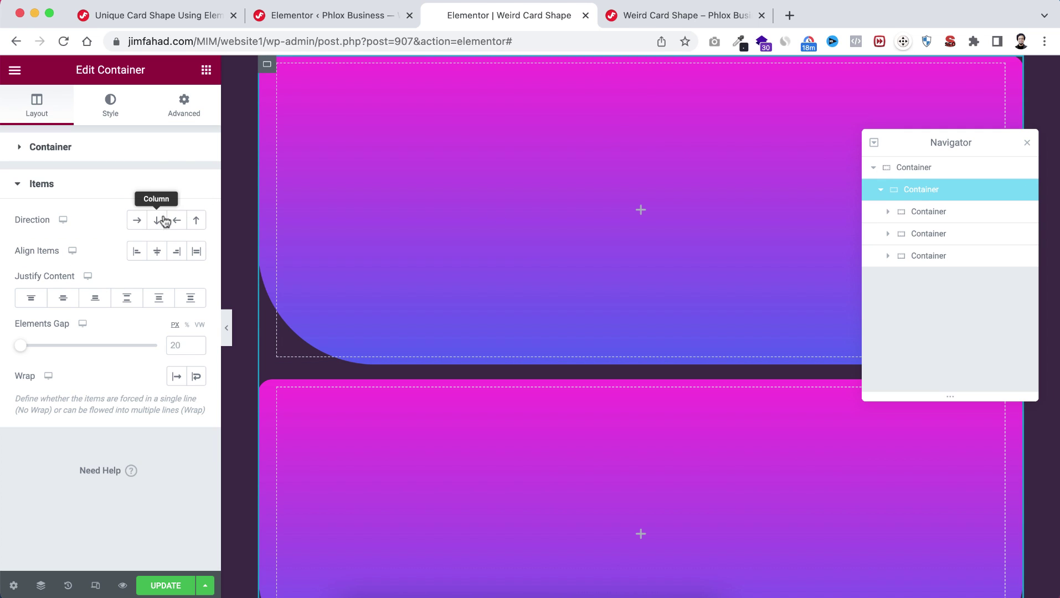
pyautogui.click(140, 220)
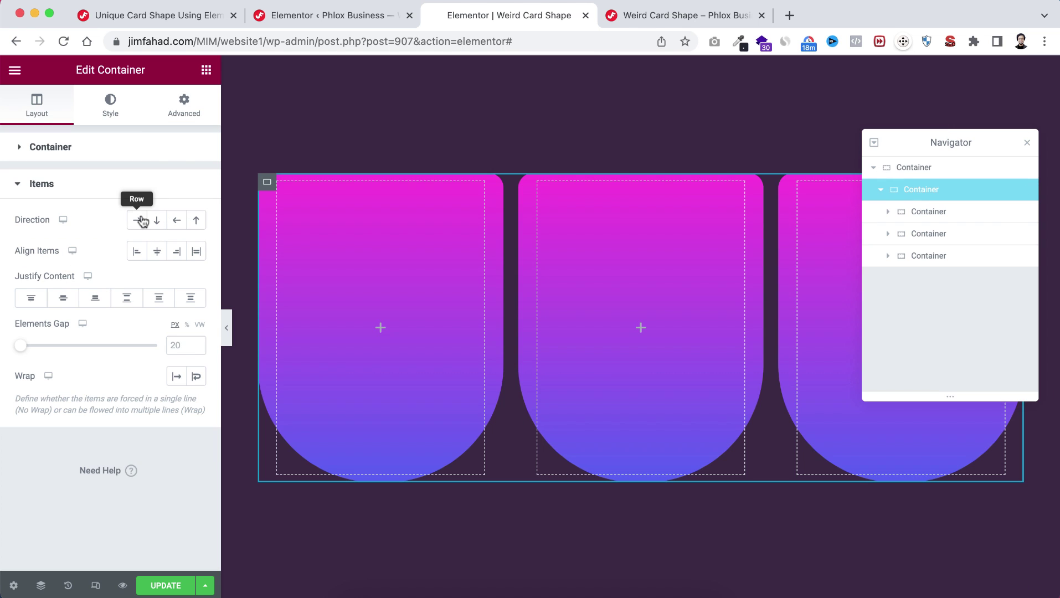
pyautogui.doubleClick(176, 345)
pyautogui.write('30')
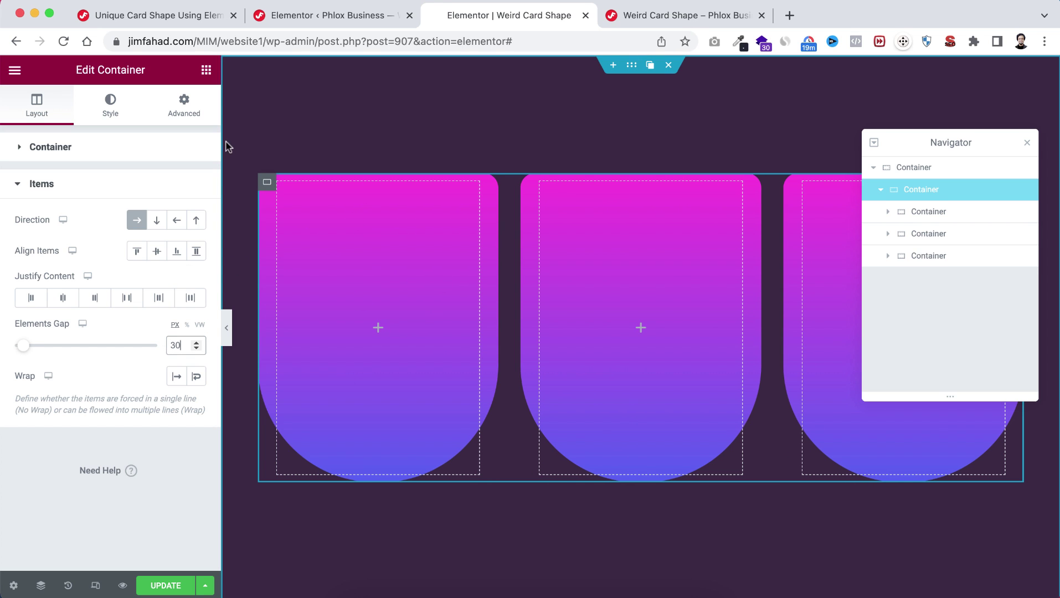
# - Find the Icon widget and add it inside the first card
pyautogui.click(205, 72)
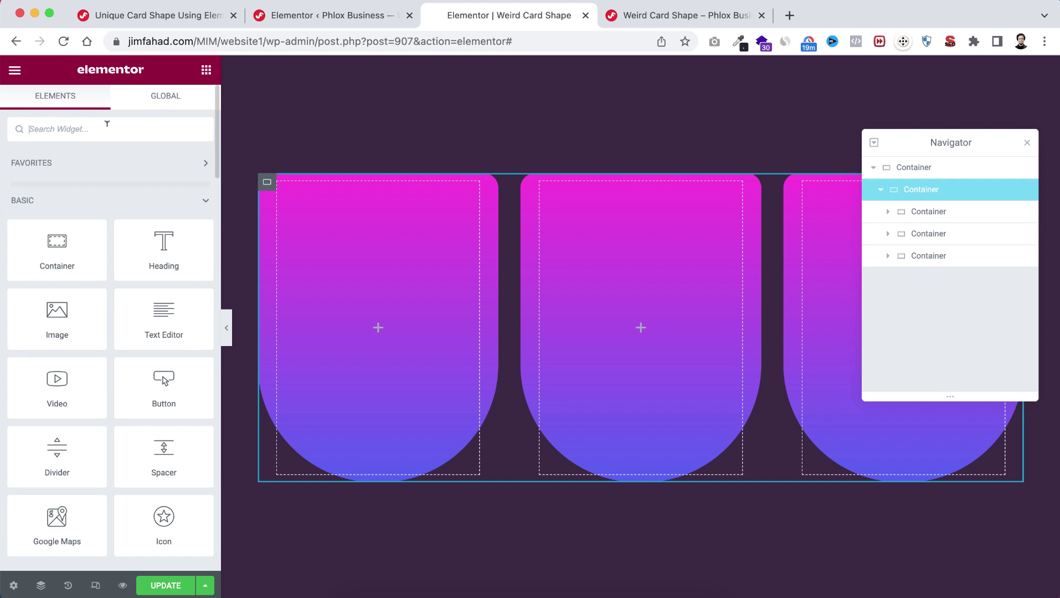
pyautogui.write('icon')
pyautogui.moveTo(76, 193); pyautogui.dragTo(355, 351)
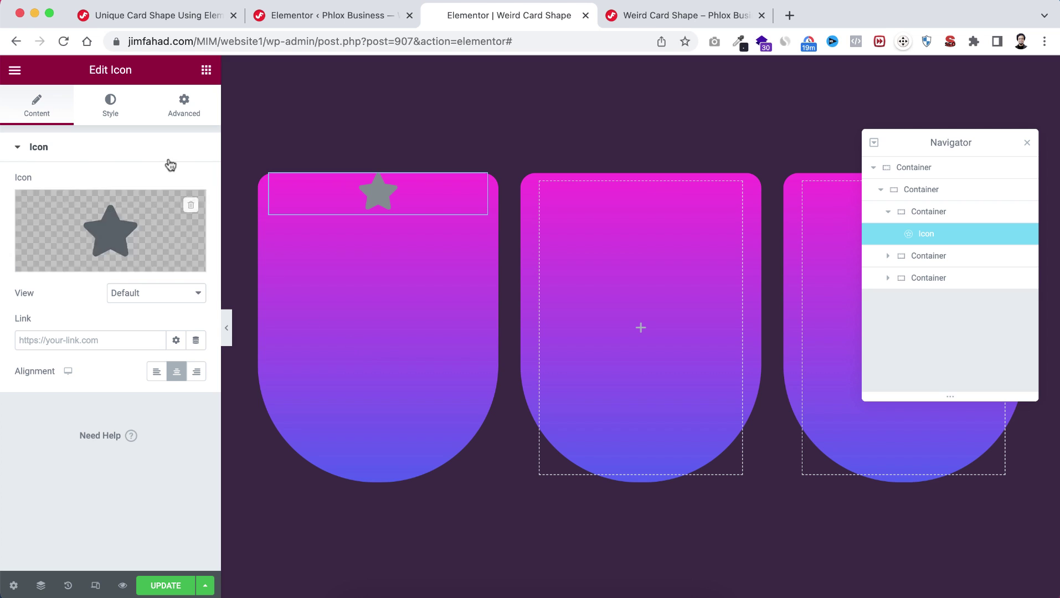
# - Make the star icon white (#FFFFFF) and set its size to 84
pyautogui.click(110, 108)
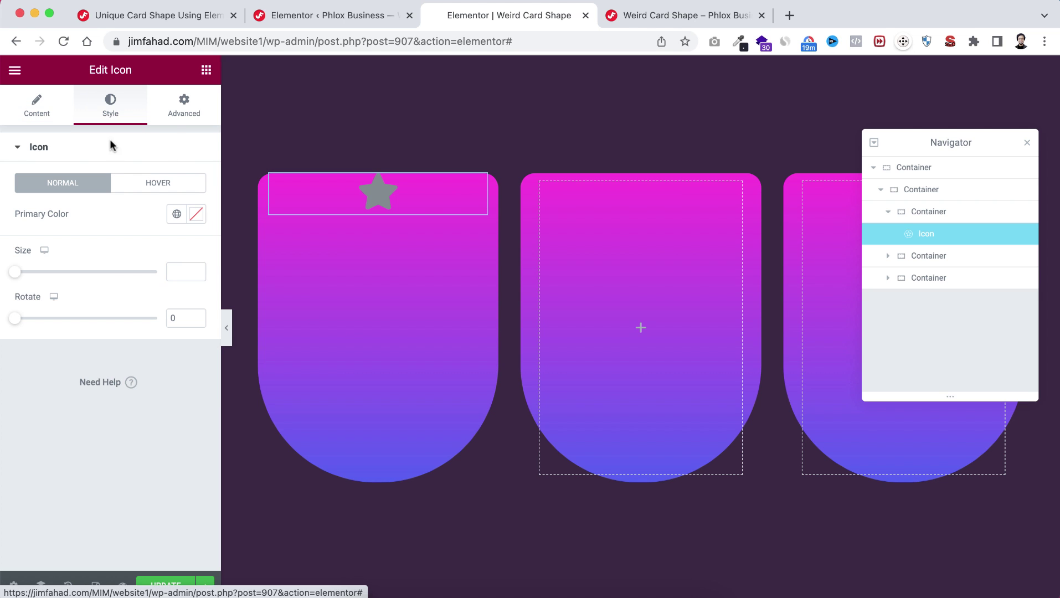
pyautogui.click(195, 220)
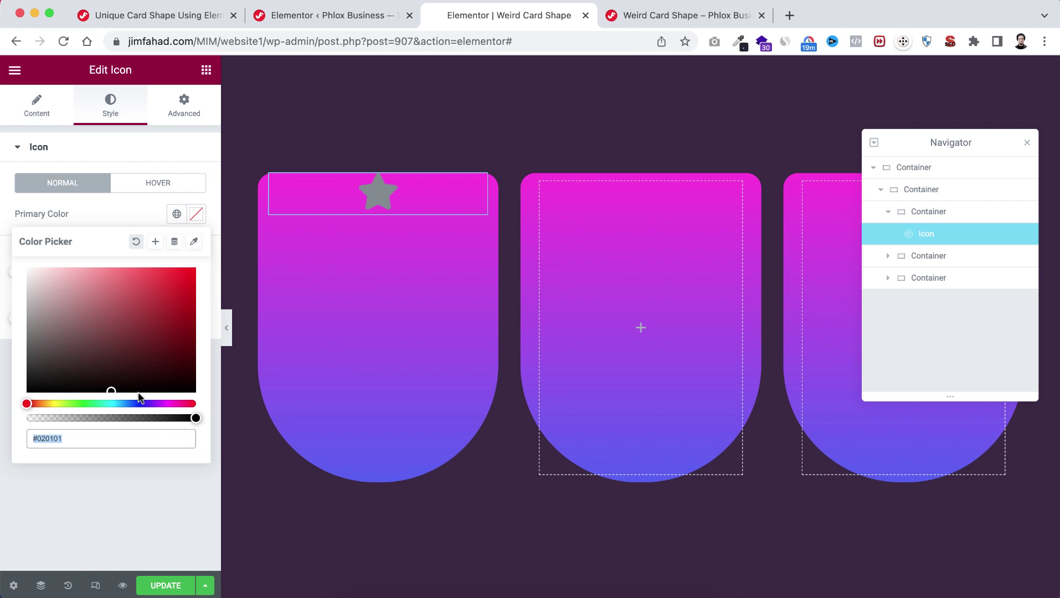
pyautogui.moveTo(112, 387)
pyautogui.mouseDown()
pyautogui.moveTo(87, 339)
pyautogui.moveTo(22, 262)
pyautogui.mouseUp()
pyautogui.click(64, 527)
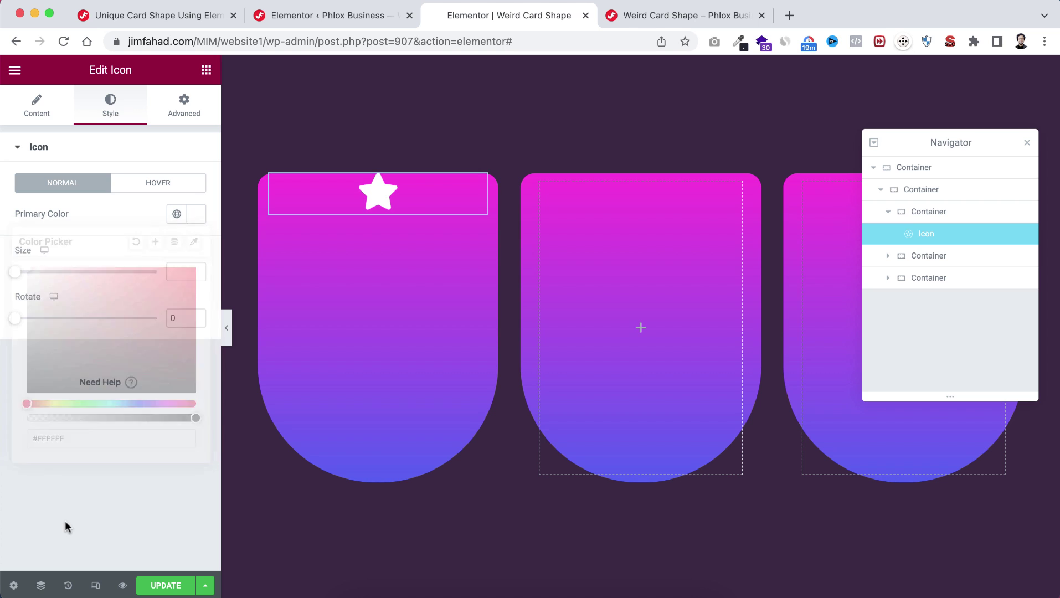
pyautogui.click(172, 272)
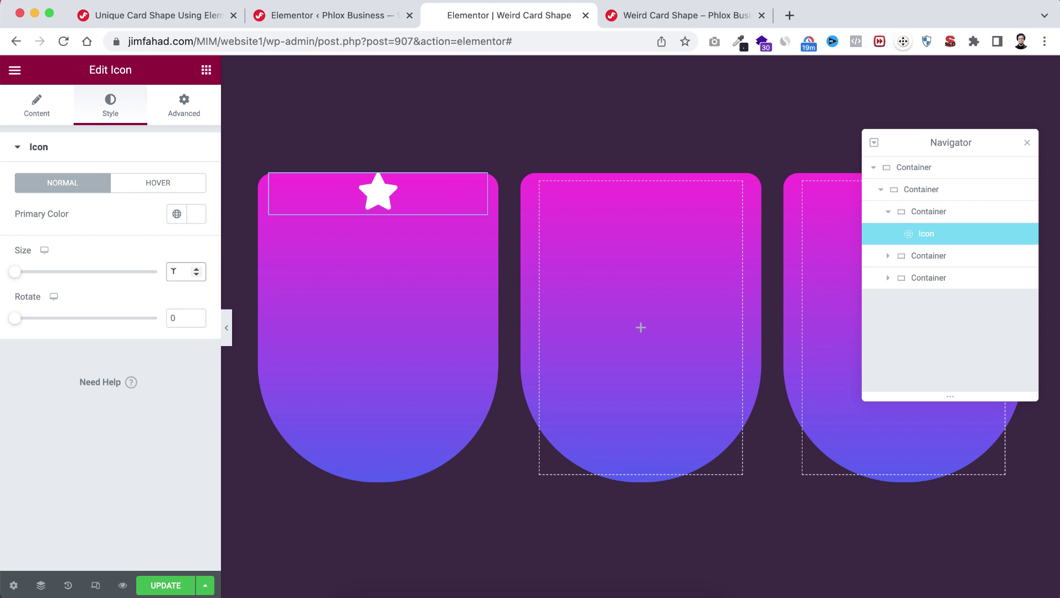
pyautogui.write('84')
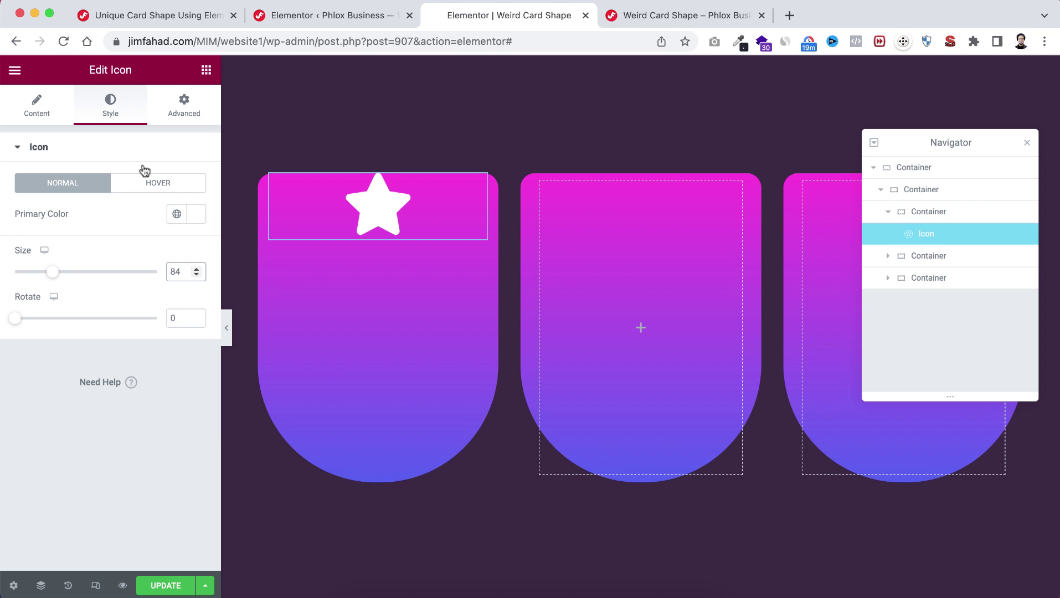
# - Unlink the icon's spacing values and set a 5 px bottom margin and padding of 0 top and 10 px right, bottom and left
pyautogui.click(183, 105)
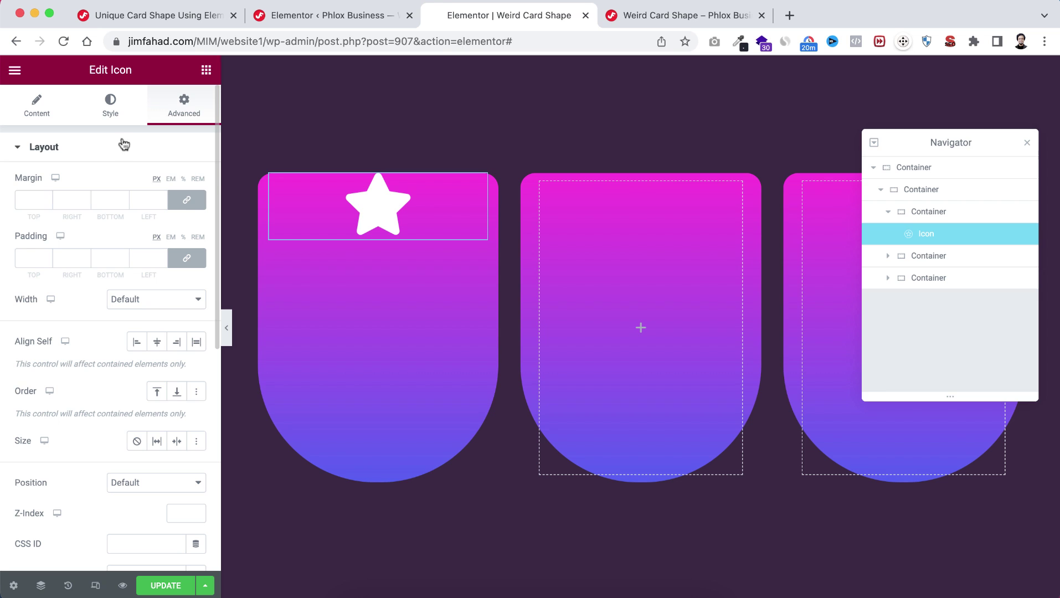
pyautogui.click(184, 201)
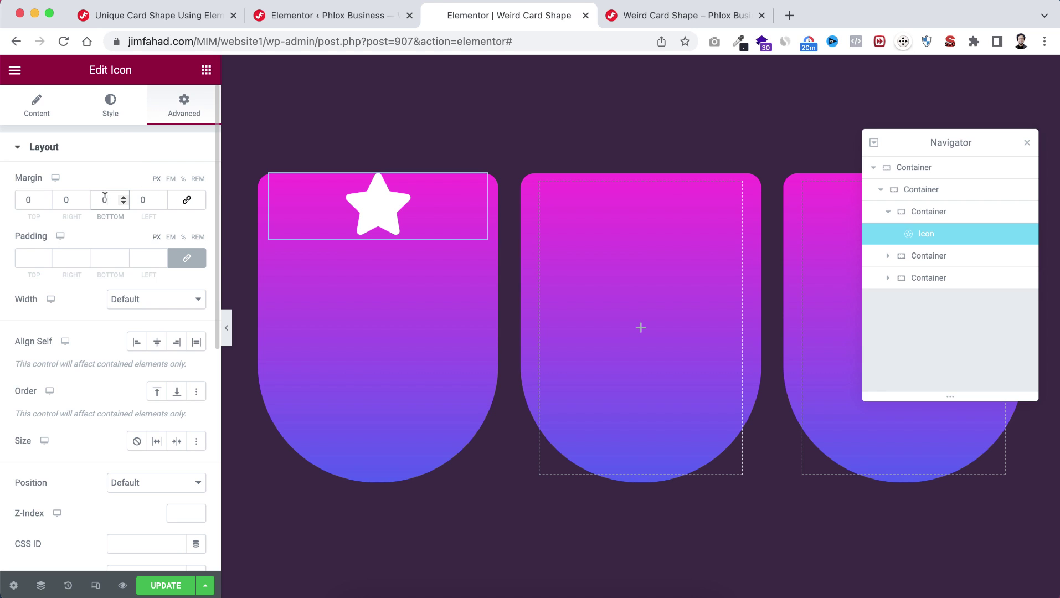
pyautogui.write('5')
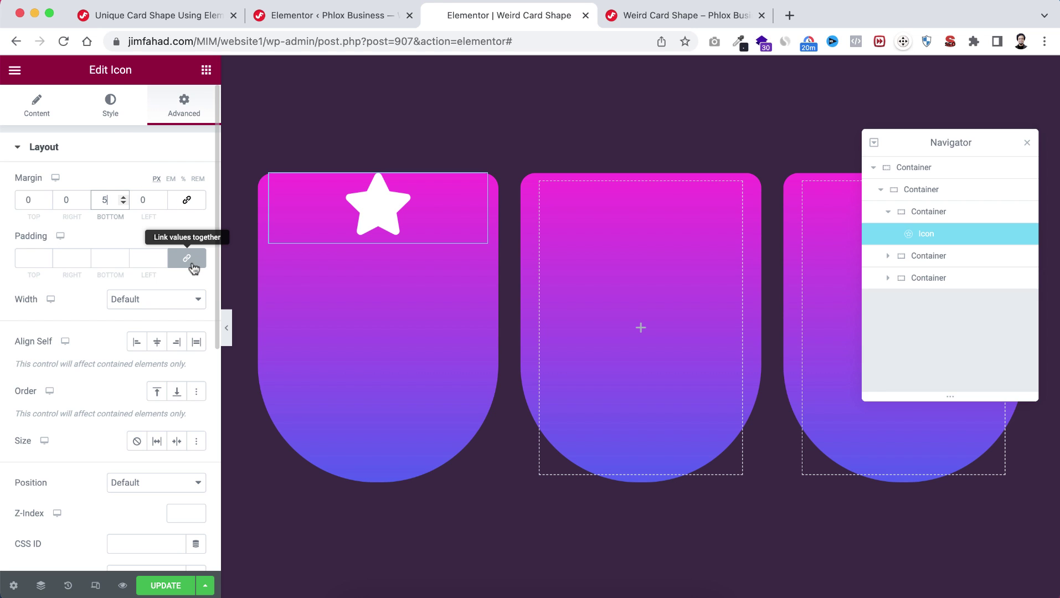
pyautogui.click(192, 266)
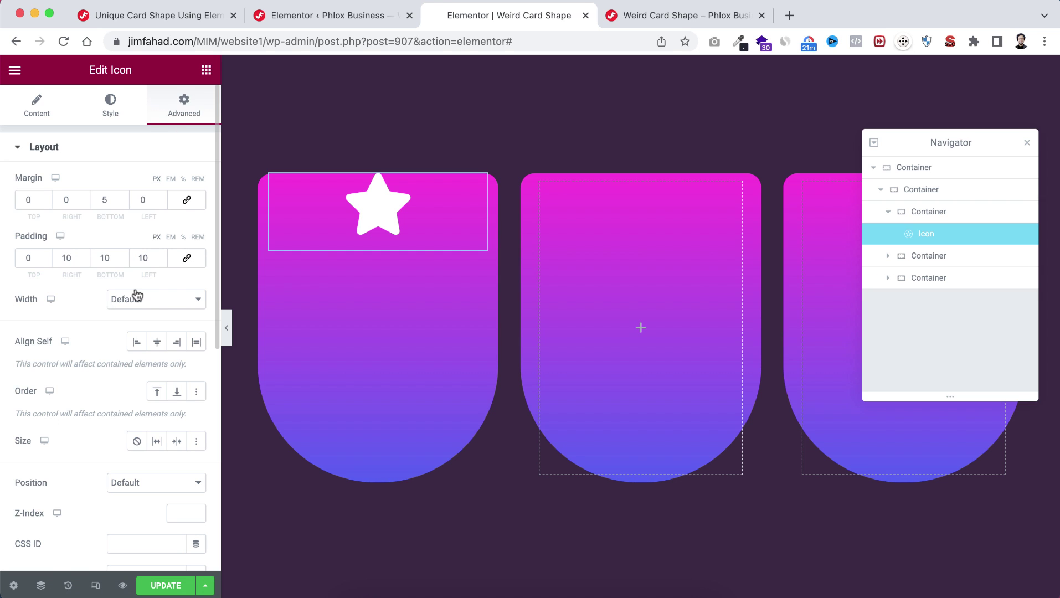
# - Give the icon a custom width of 140 px and align it to the center of the card
pyautogui.click(137, 299)
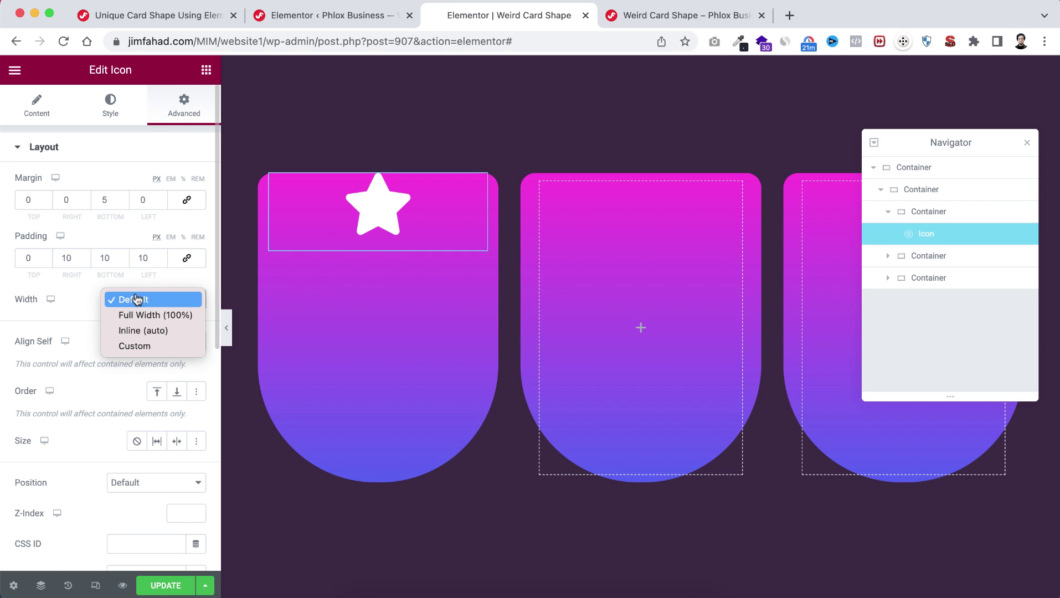
pyautogui.click(145, 346)
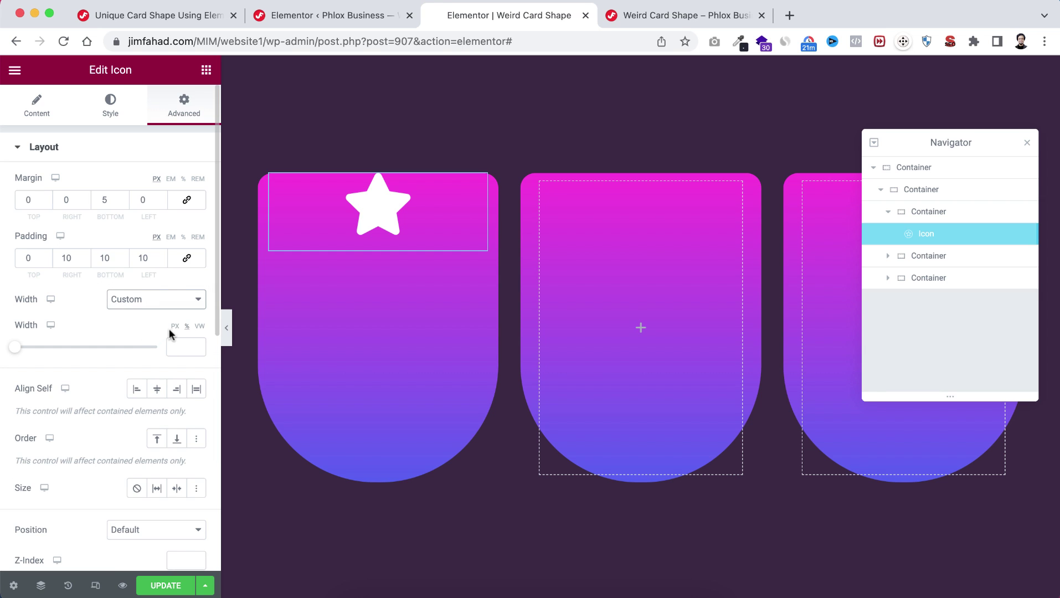
pyautogui.click(174, 327)
pyautogui.click(177, 346)
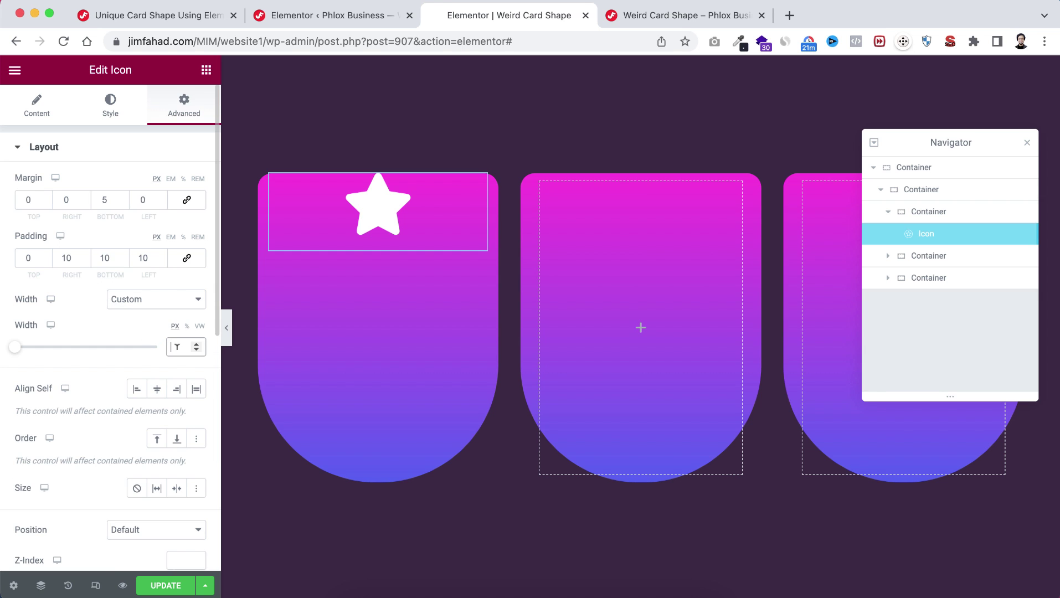
pyautogui.write('14')
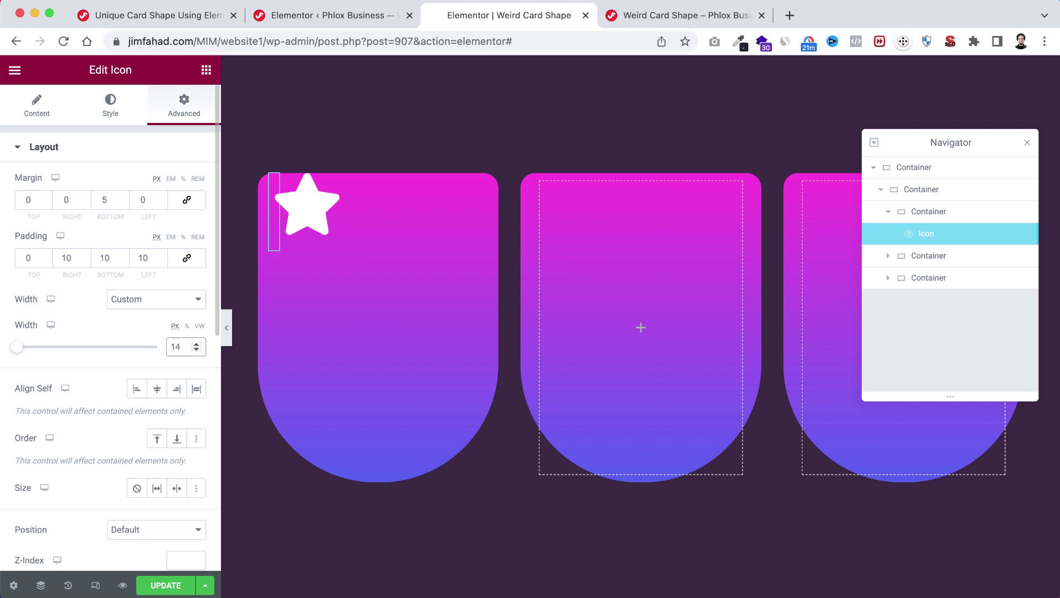
pyautogui.write('0')
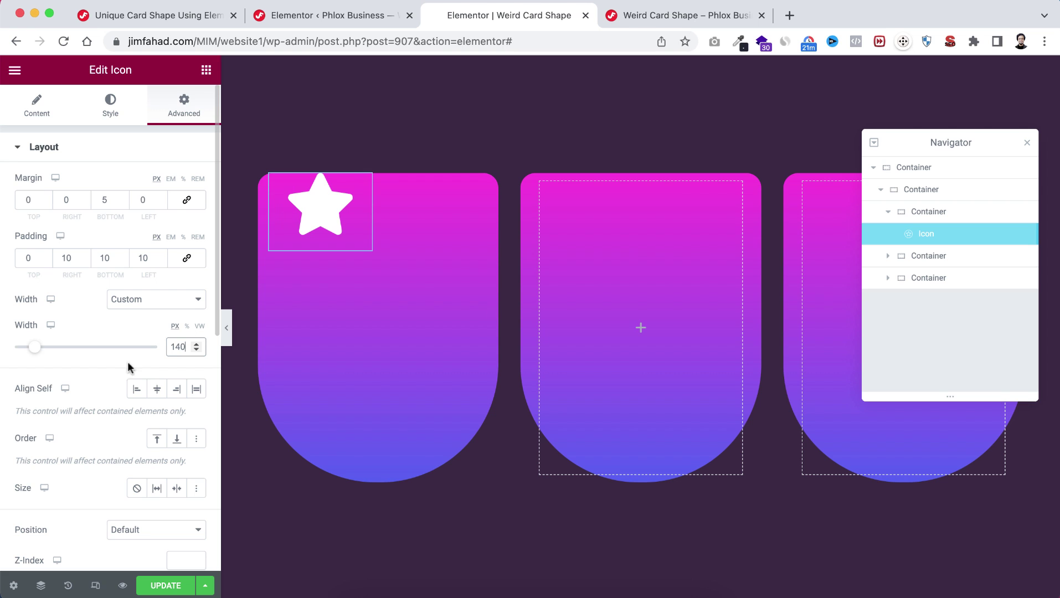
pyautogui.click(157, 391)
# - Give the icon widget a classic background with the color #3c2846
pyautogui.scroll(-8, 153, 440)
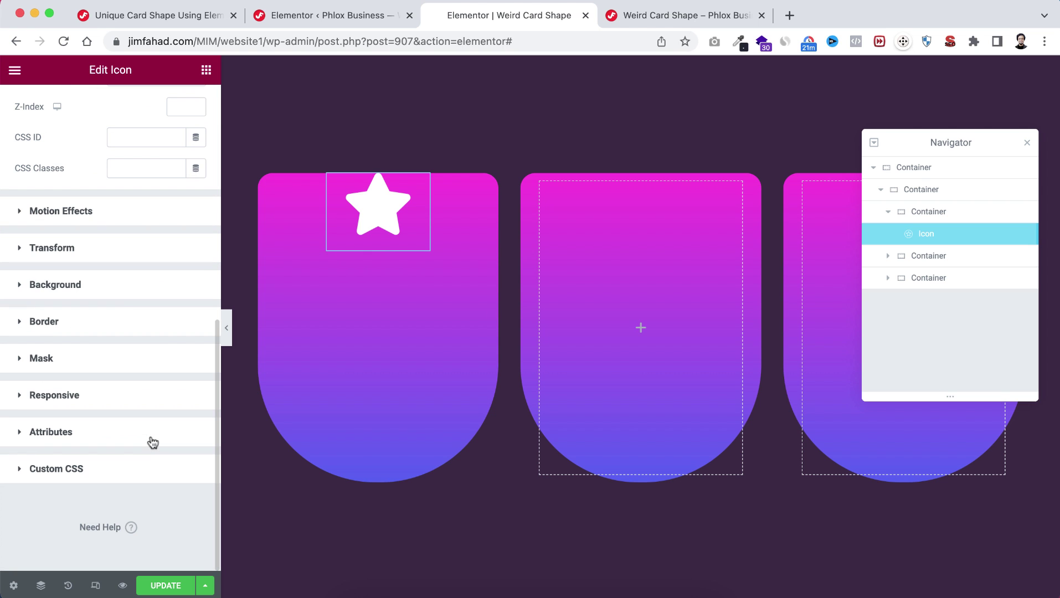
pyautogui.click(110, 284)
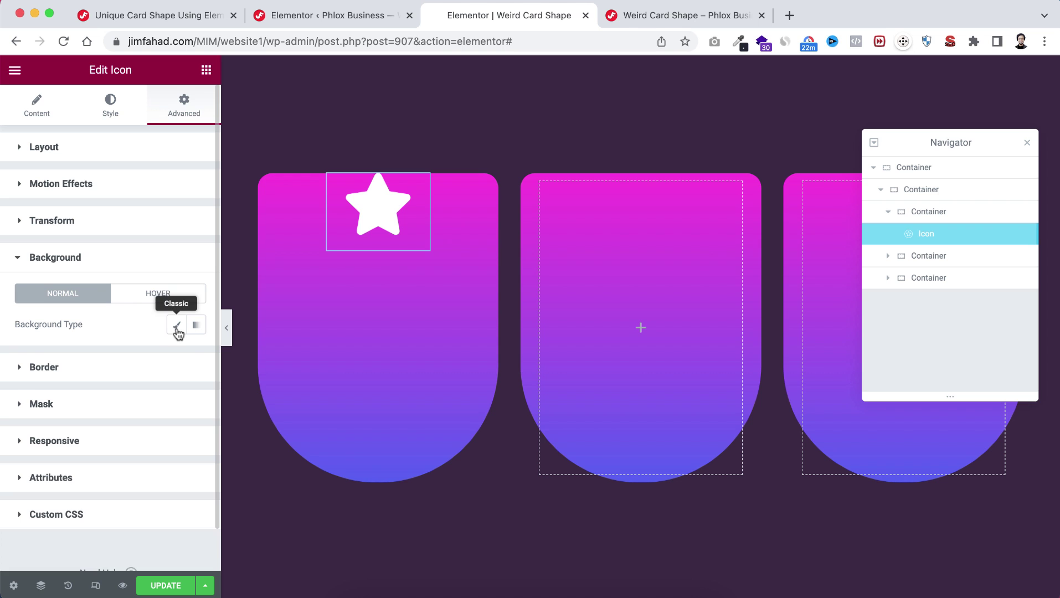
pyautogui.click(177, 326)
pyautogui.click(200, 358)
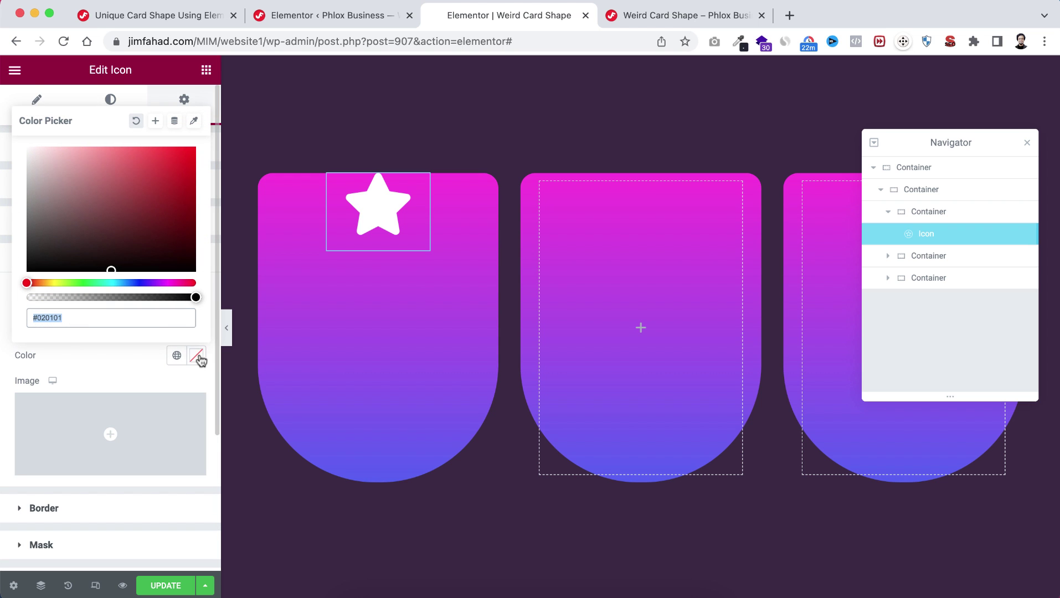
pyautogui.write('#3c2846')
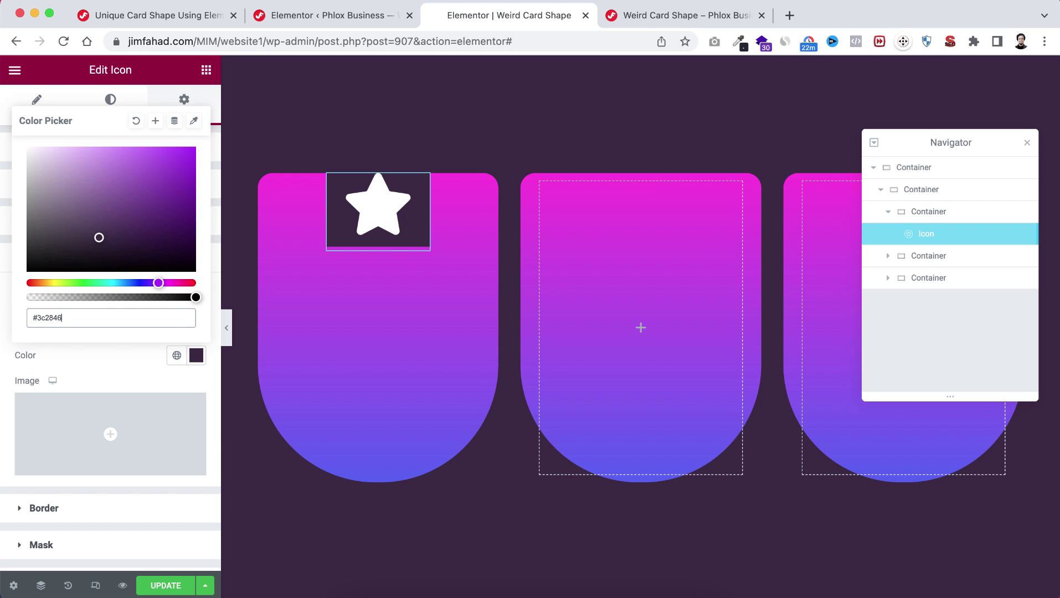
# - Set the icon's unlinked border radius to 0 top, 0 right, 100 bottom and 100 left, in px
pyautogui.click(134, 505)
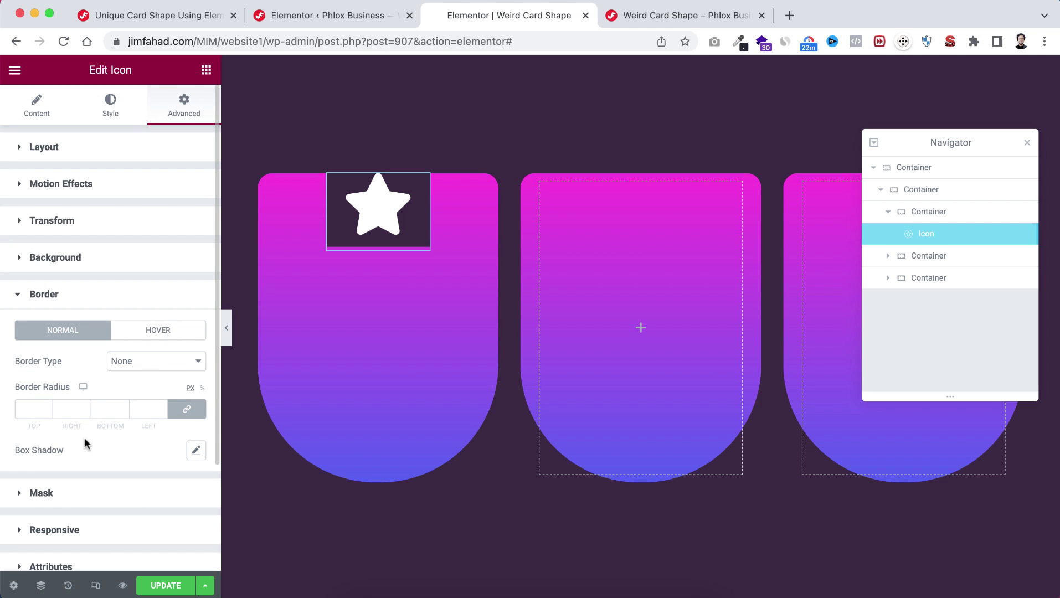
pyautogui.click(177, 417)
pyautogui.write('00')
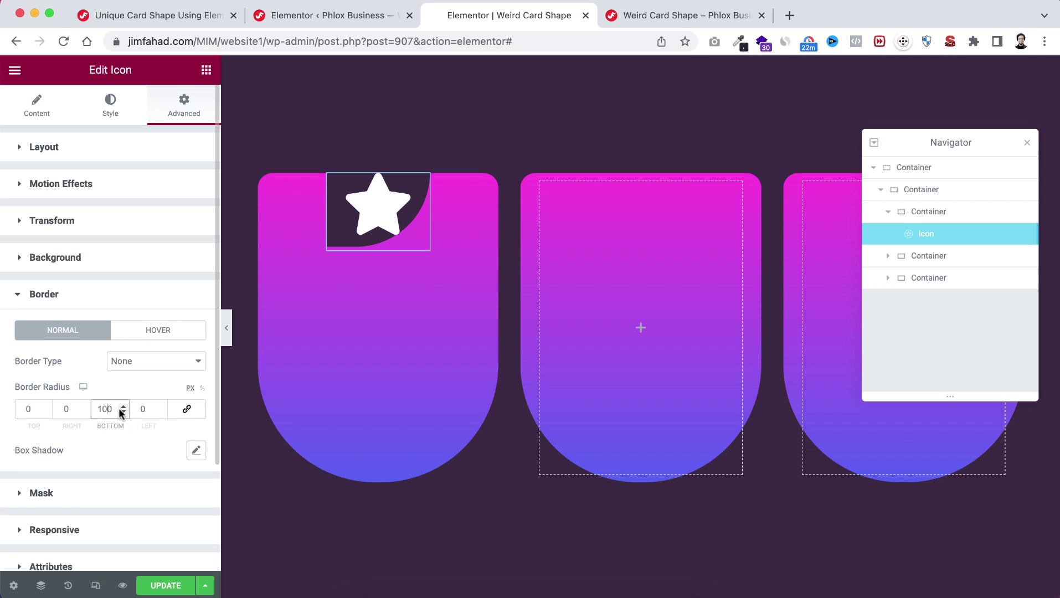
pyautogui.click(142, 408)
pyautogui.write('00')
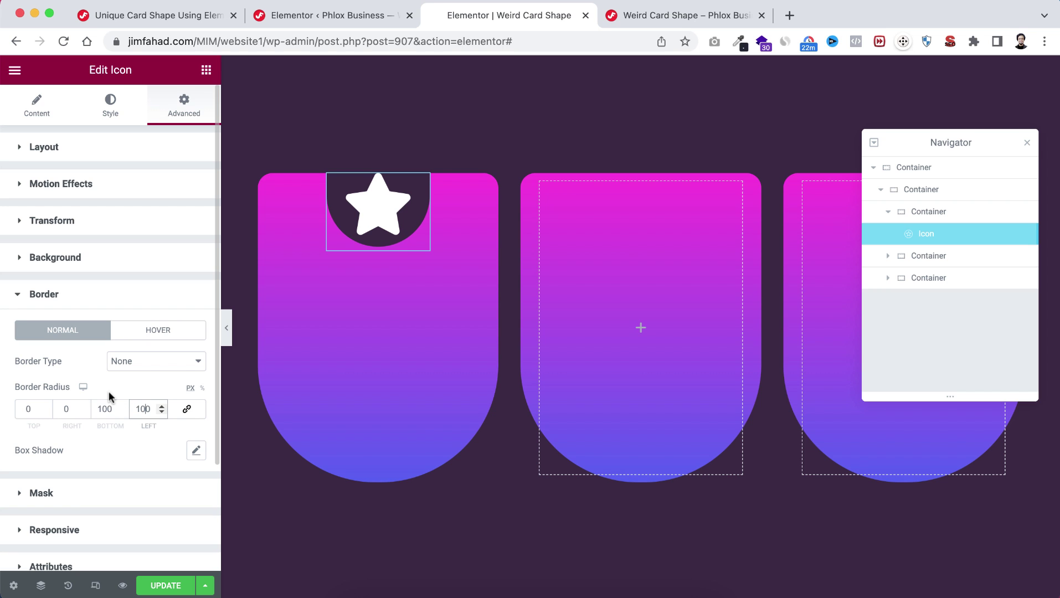
# - Add a Heading widget below the icon in the first card and title it "Card One"
pyautogui.click(203, 74)
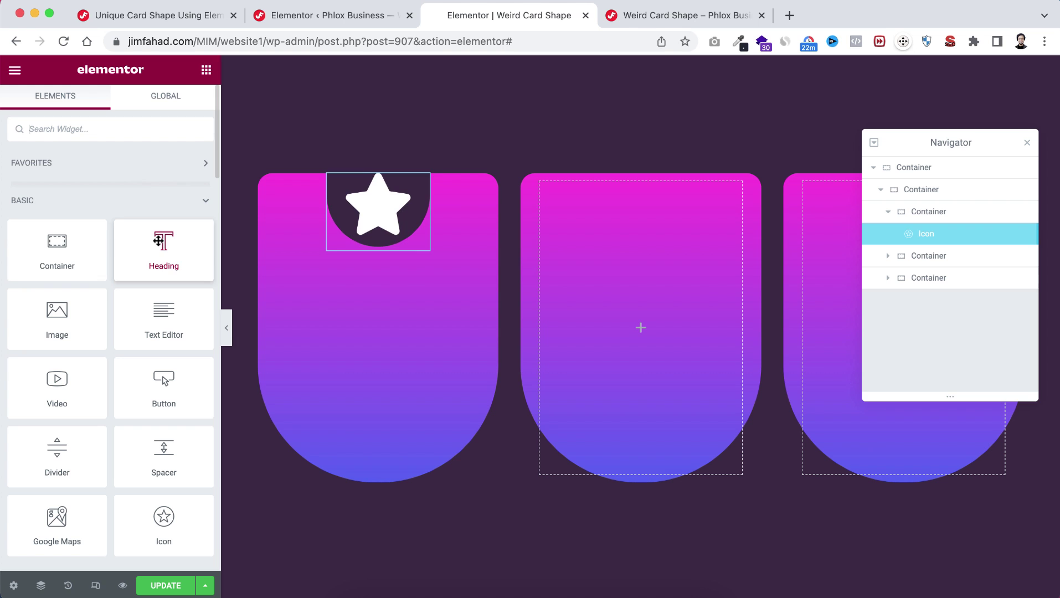
pyautogui.moveTo(159, 239); pyautogui.dragTo(398, 271)
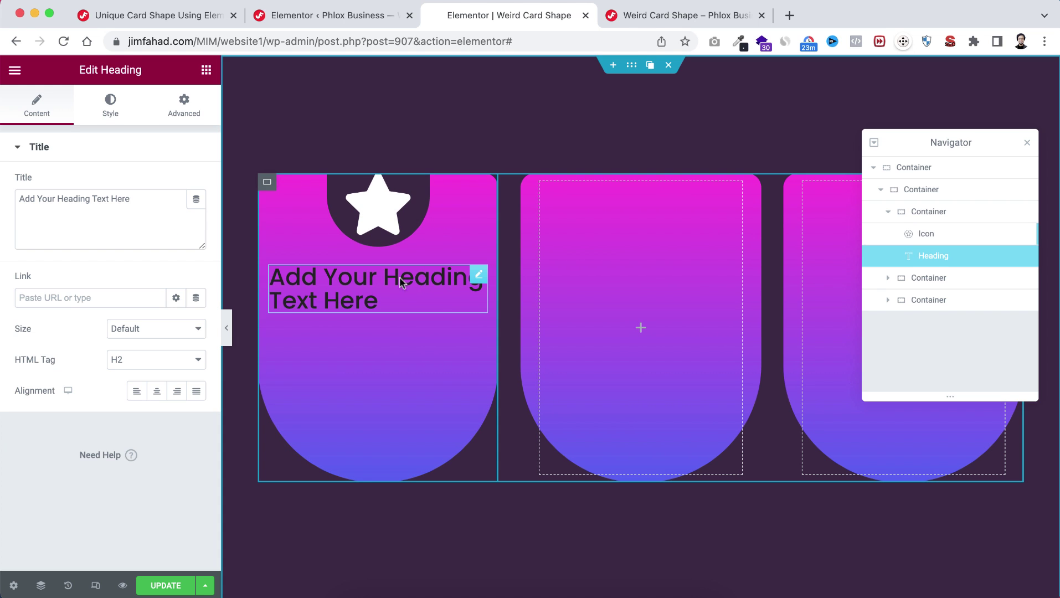
pyautogui.moveTo(137, 200); pyautogui.dragTo(19, 199)
pyautogui.write('Card One')
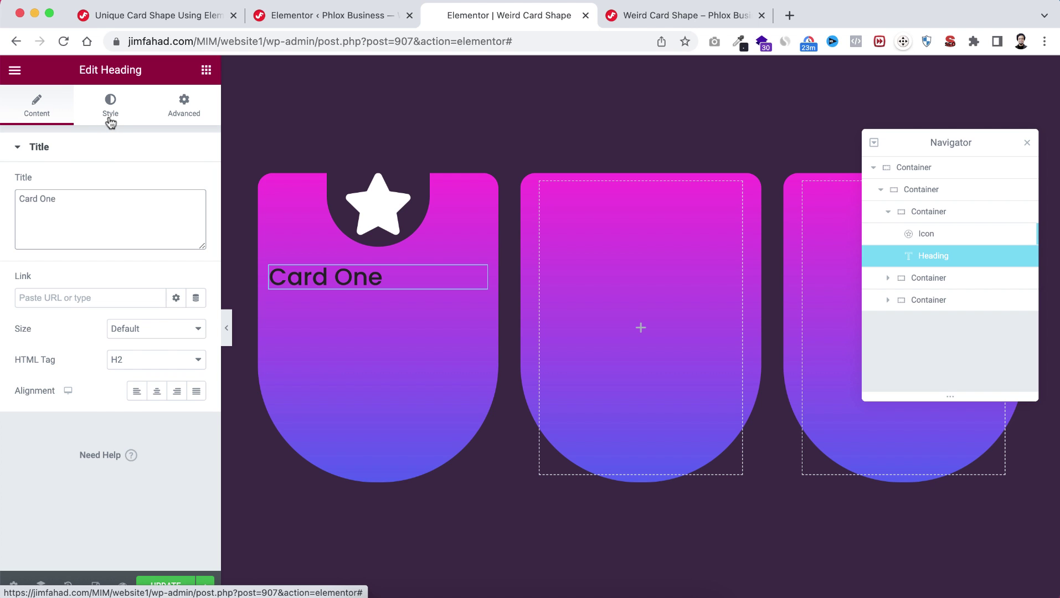
# - Set the heading's text color to white (#FFFFFF) and center its alignment
pyautogui.click(110, 121)
pyautogui.click(195, 184)
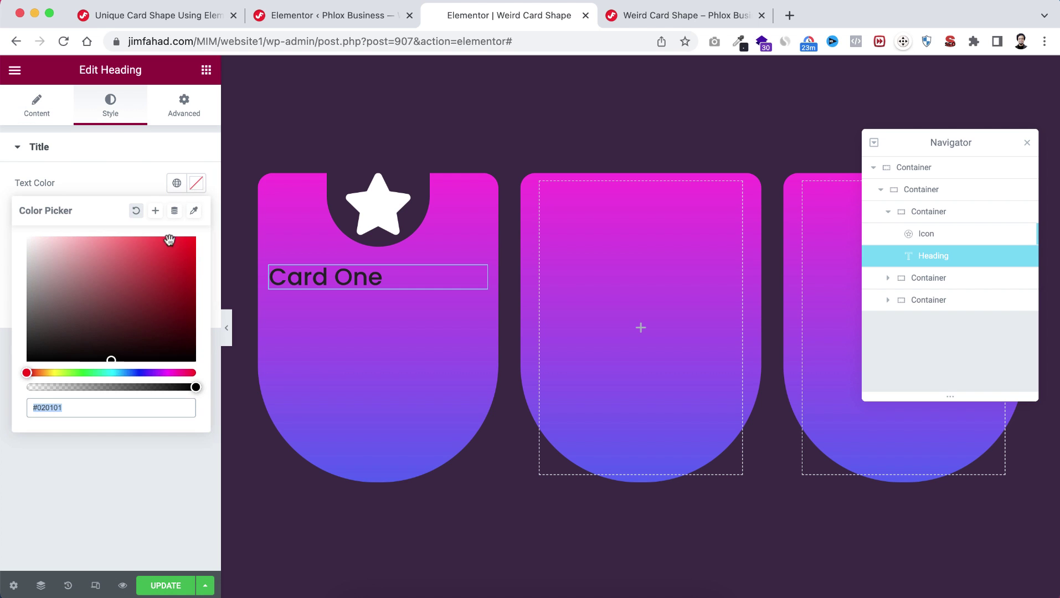
pyautogui.moveTo(111, 360); pyautogui.dragTo(37, 149)
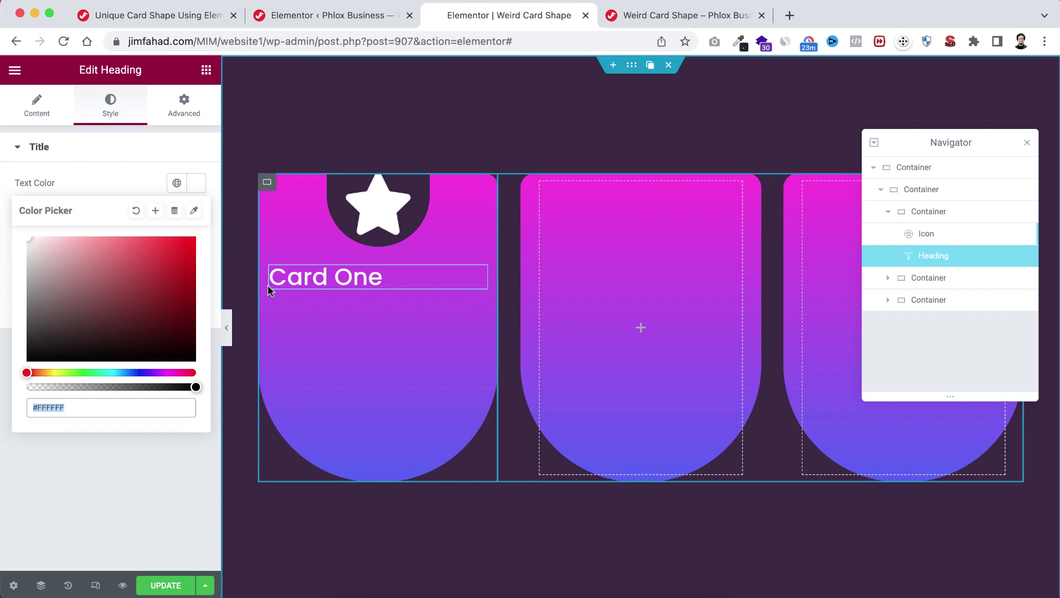
pyautogui.click(31, 114)
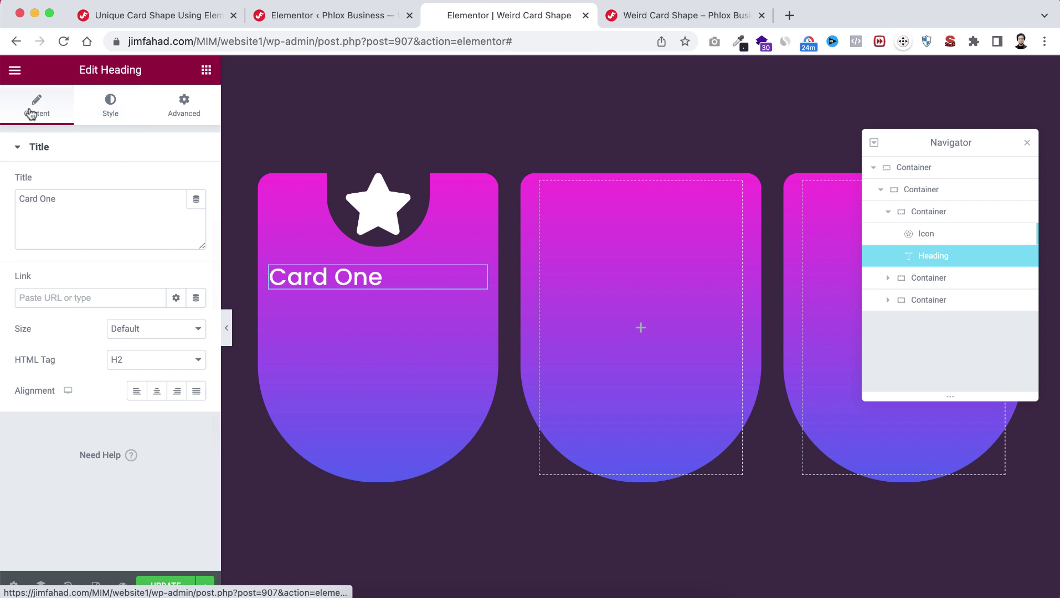
pyautogui.click(154, 393)
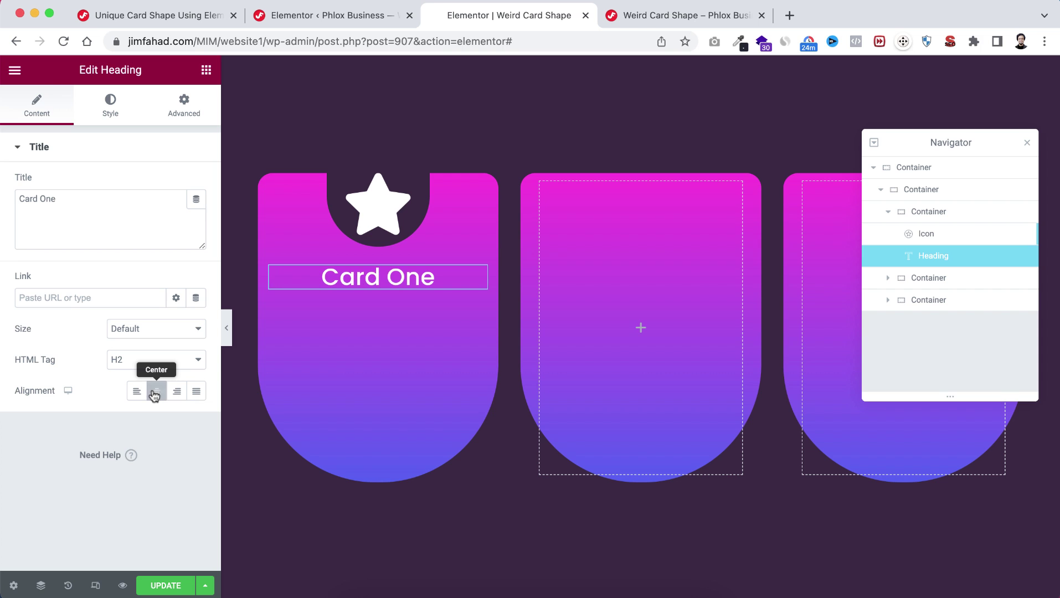
# - Set the Card One heading's typography to Poppins, 36 px, weight 600
pyautogui.click(113, 102)
pyautogui.click(196, 214)
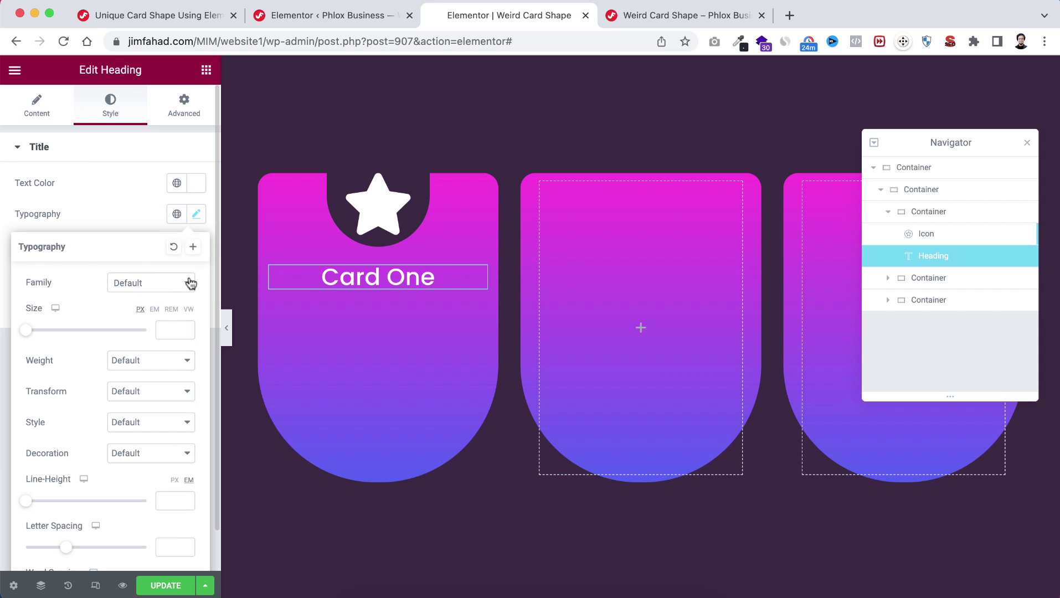
pyautogui.click(191, 284)
pyautogui.write('popp')
pyautogui.click(142, 344)
pyautogui.click(164, 330)
pyautogui.write('36')
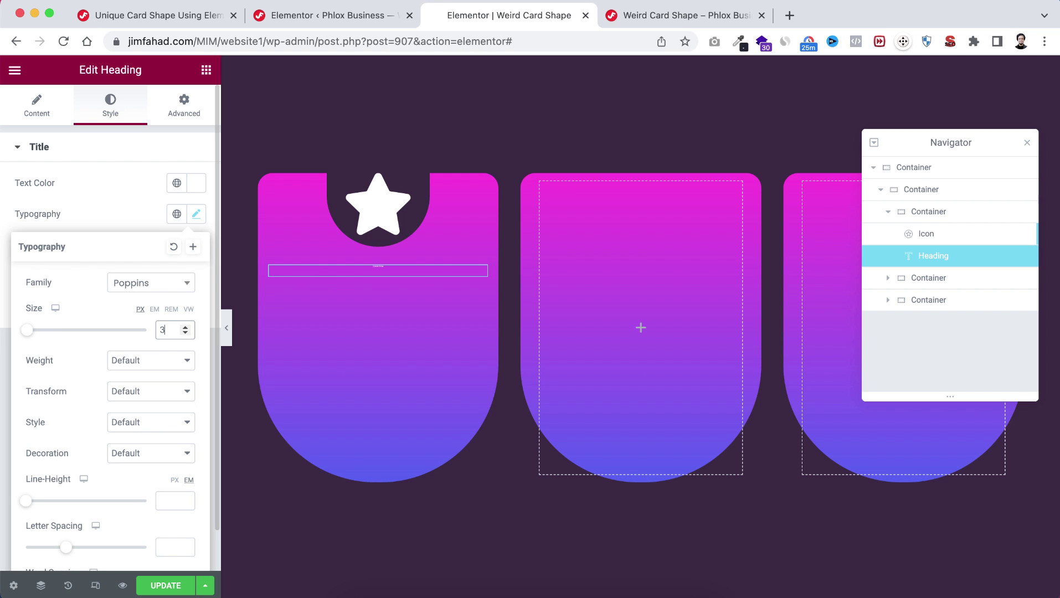
pyautogui.click(162, 361)
pyautogui.click(142, 302)
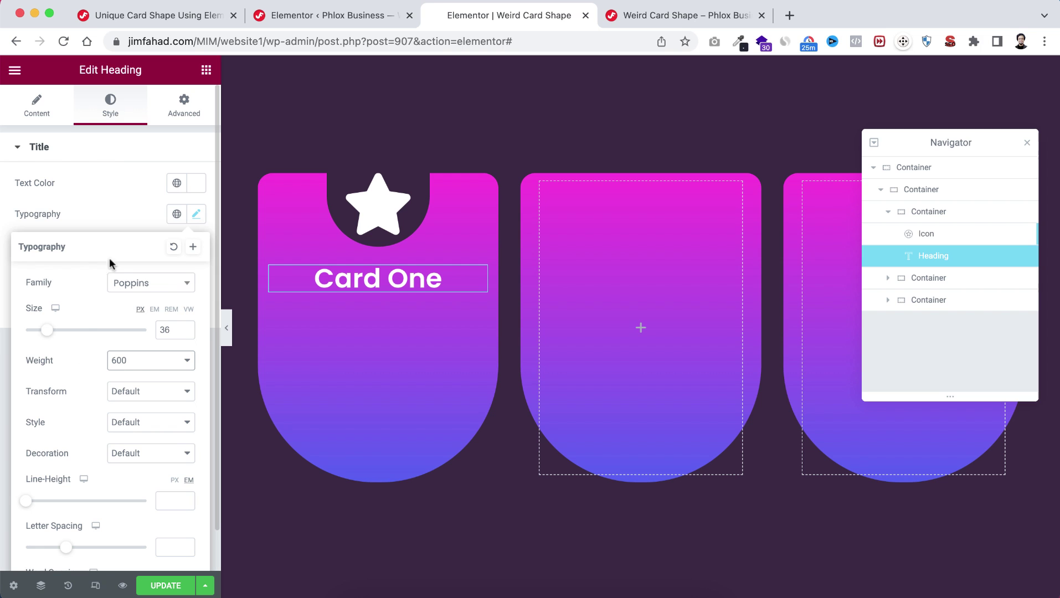
# - Unlink the heading's margin values and set its bottom margin to -6 px
pyautogui.click(187, 105)
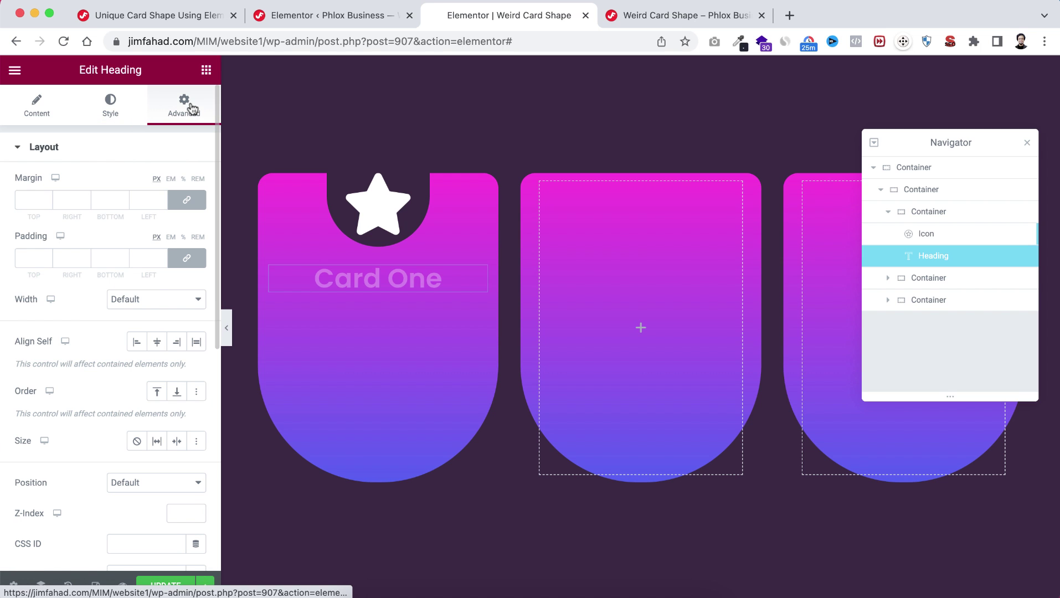
pyautogui.click(186, 198)
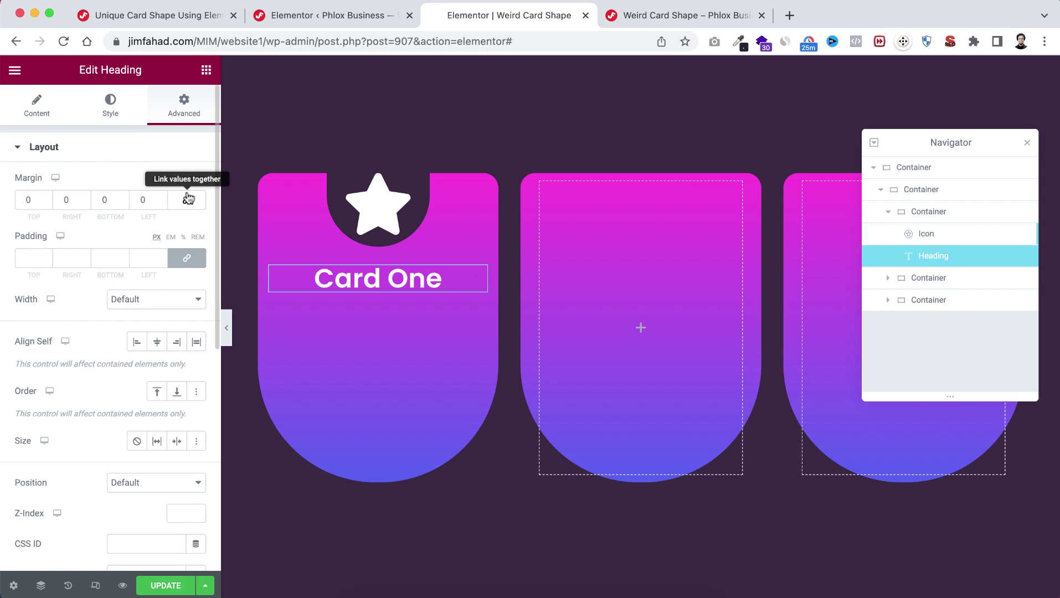
pyautogui.click(124, 203)
pyautogui.click(123, 202)
pyautogui.click(123, 203)
pyautogui.click(124, 202)
pyautogui.click(123, 203)
pyautogui.click(124, 202)
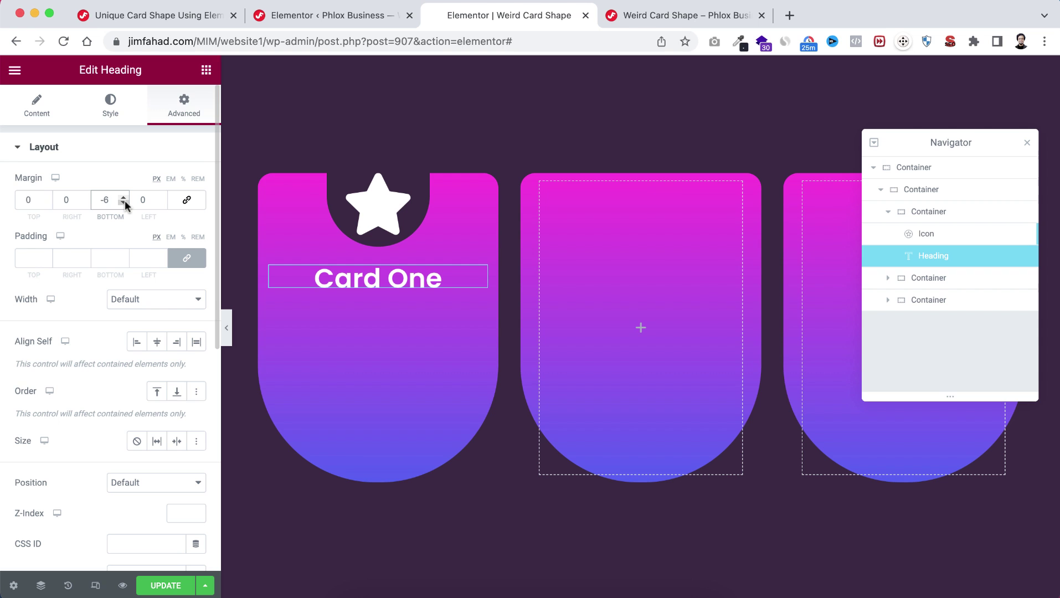
# - Add a Text Editor widget below the heading in the first card and center its text
pyautogui.click(206, 70)
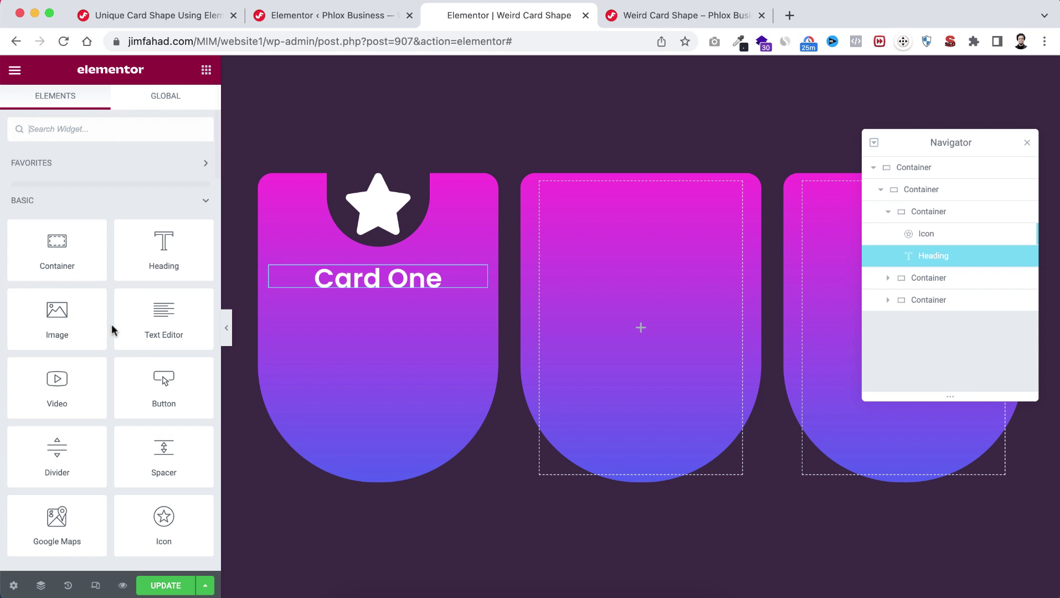
pyautogui.moveTo(179, 308); pyautogui.dragTo(340, 291)
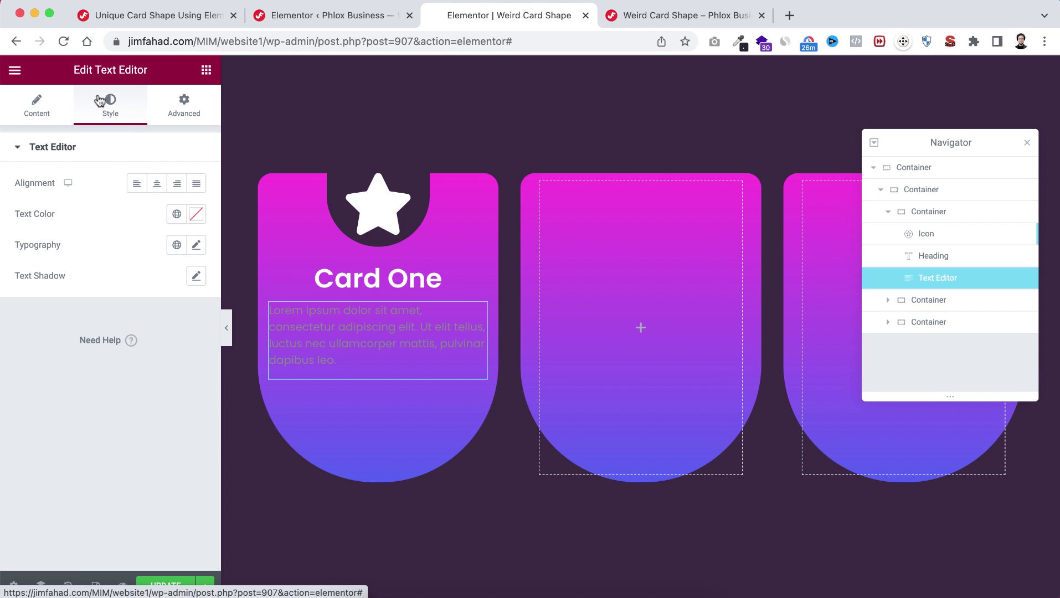
pyautogui.click(155, 187)
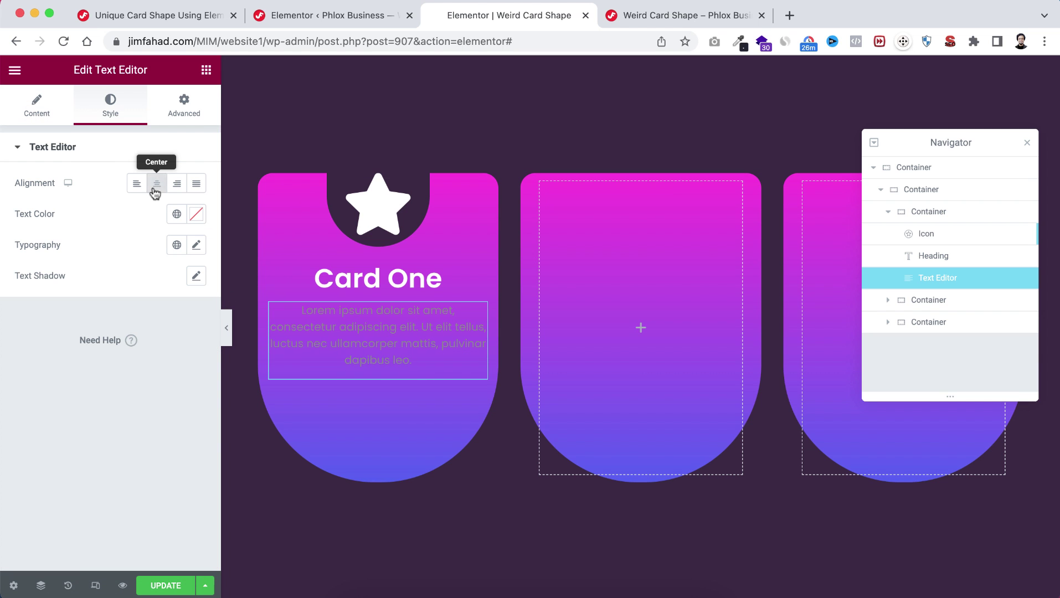
# - Set the first card's paragraph text color to white (#FFFFFF)
pyautogui.click(198, 215)
pyautogui.click(76, 336)
pyautogui.moveTo(65, 323); pyautogui.dragTo(19, 264)
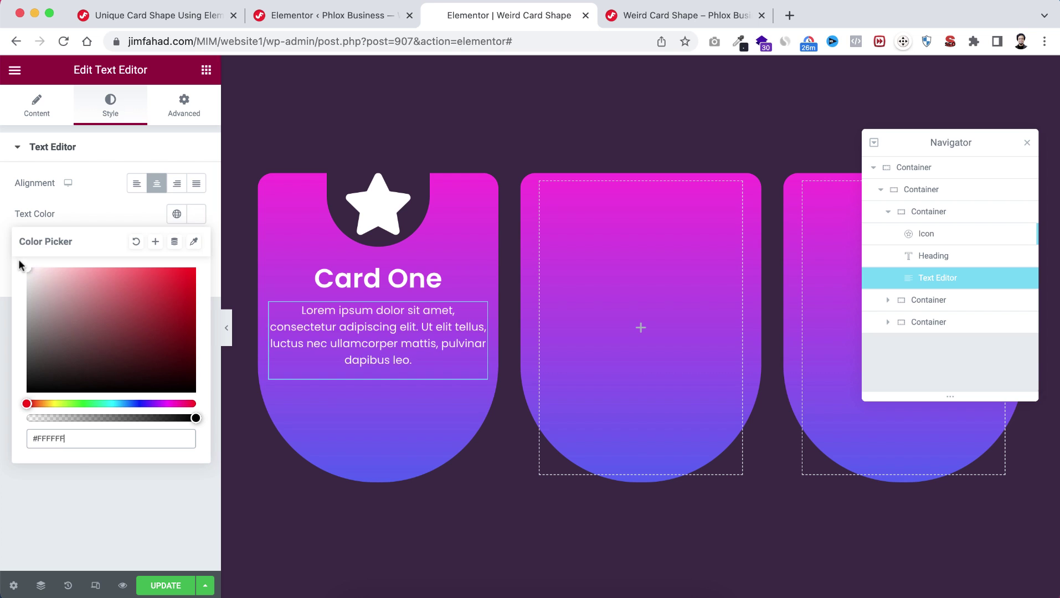
pyautogui.click(19, 264)
# - Set the first card's paragraph typography to Poppins at 18 px and choose a font weight
pyautogui.click(194, 244)
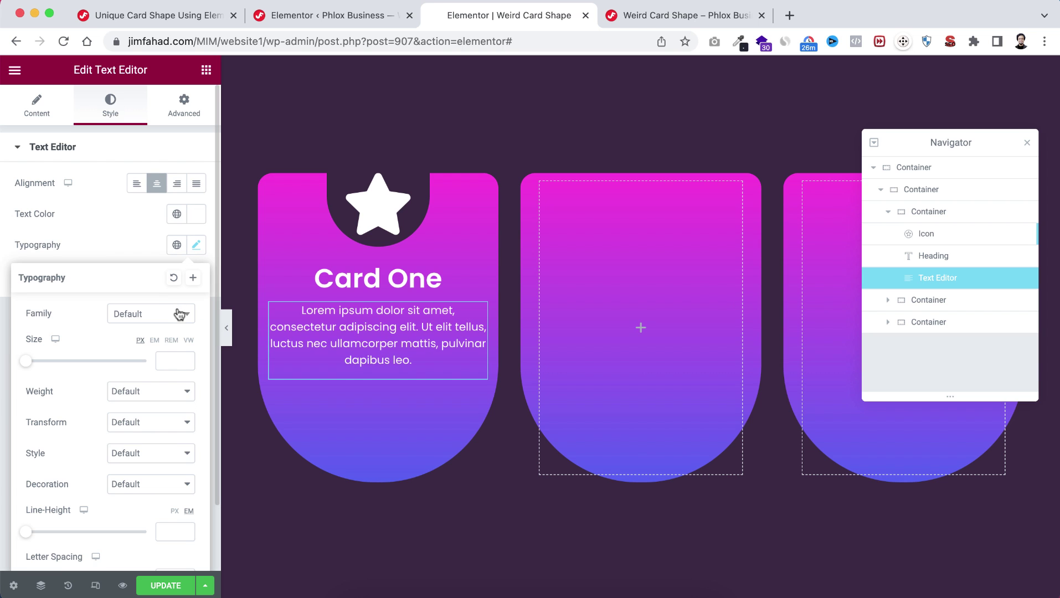
pyautogui.click(178, 313)
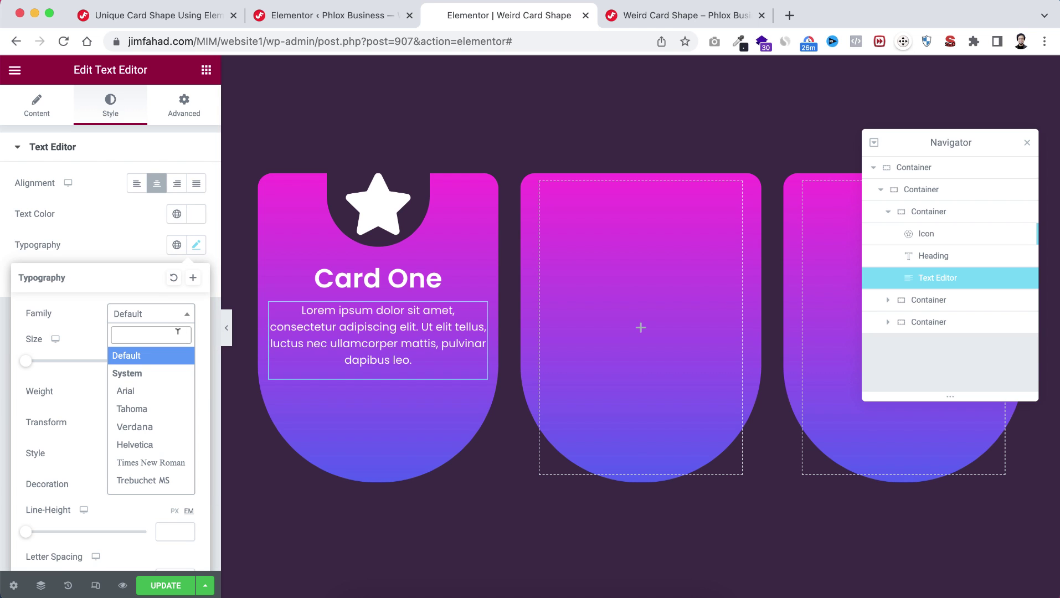
pyautogui.write('Poppins')
pyautogui.press('Return')
pyautogui.click(169, 361)
pyautogui.write('1')
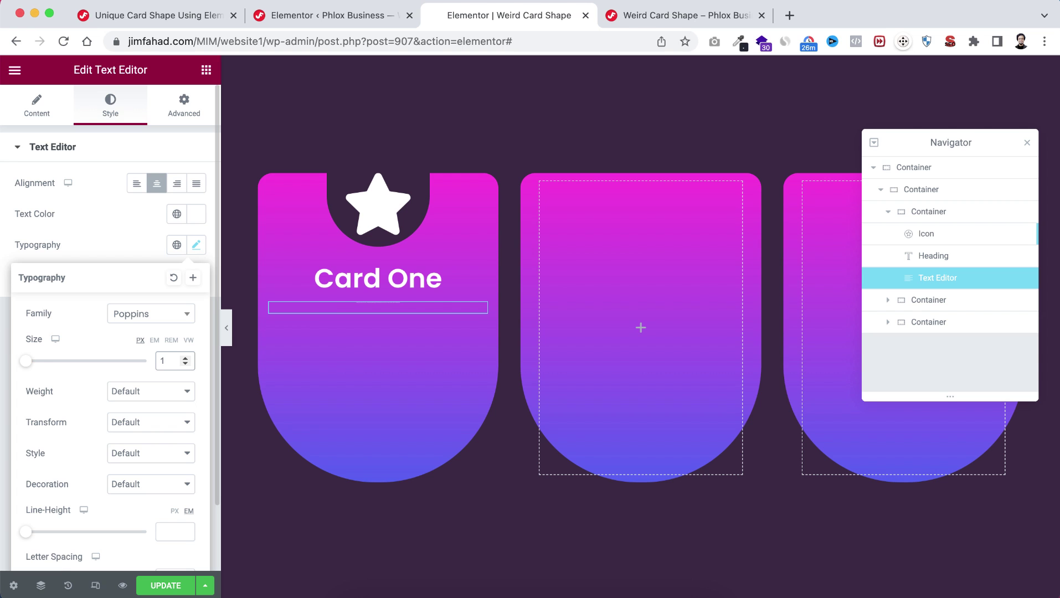
pyautogui.write('8')
pyautogui.click(138, 393)
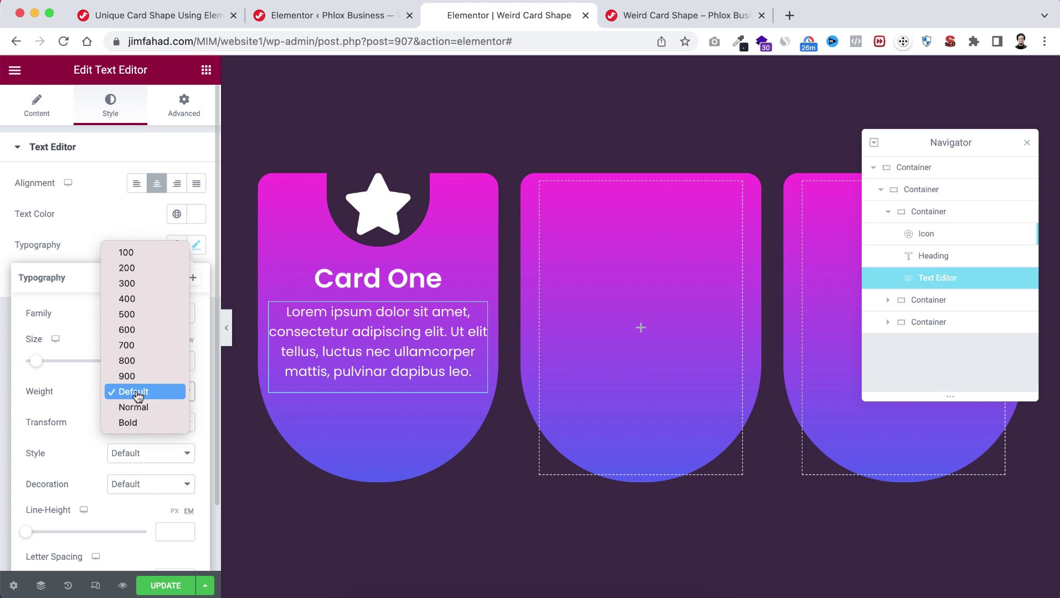
pyautogui.click(147, 291)
pyautogui.click(243, 260)
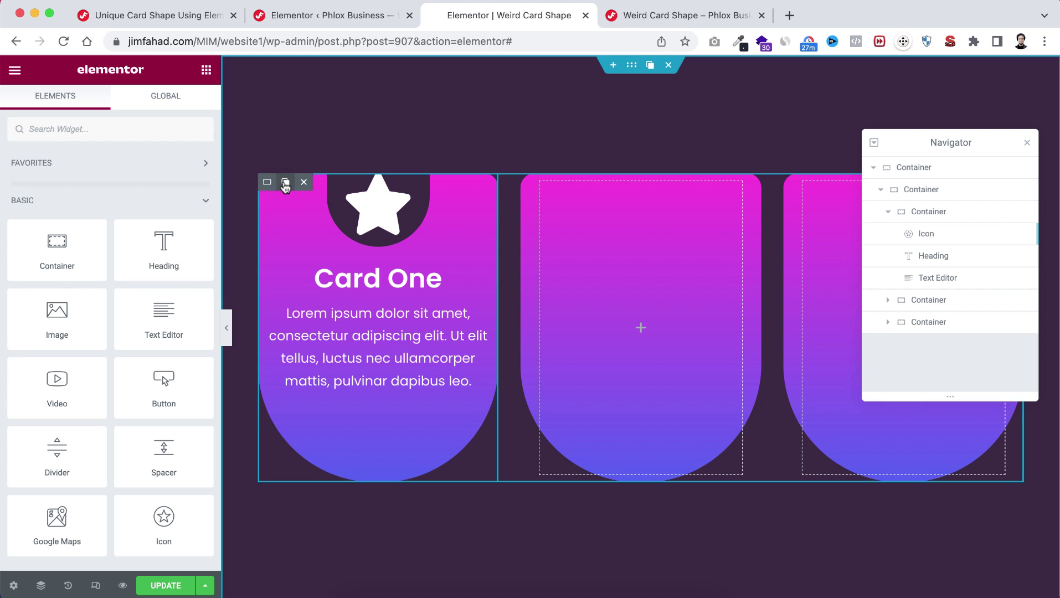
# - Duplicate the finished first card twice and delete the two empty card containers
pyautogui.click(285, 183)
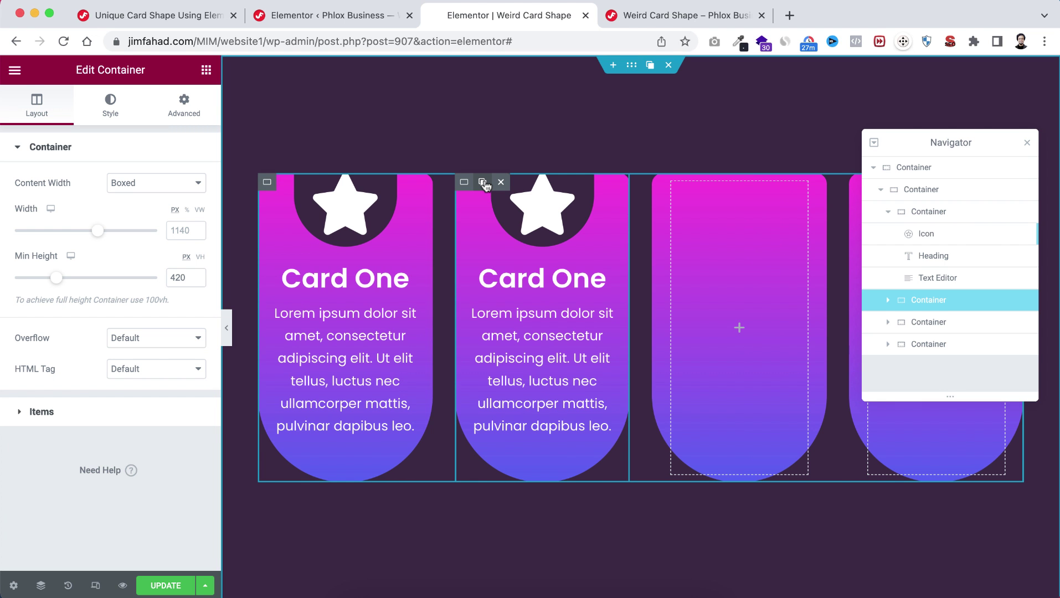
pyautogui.click(483, 183)
pyautogui.click(1026, 142)
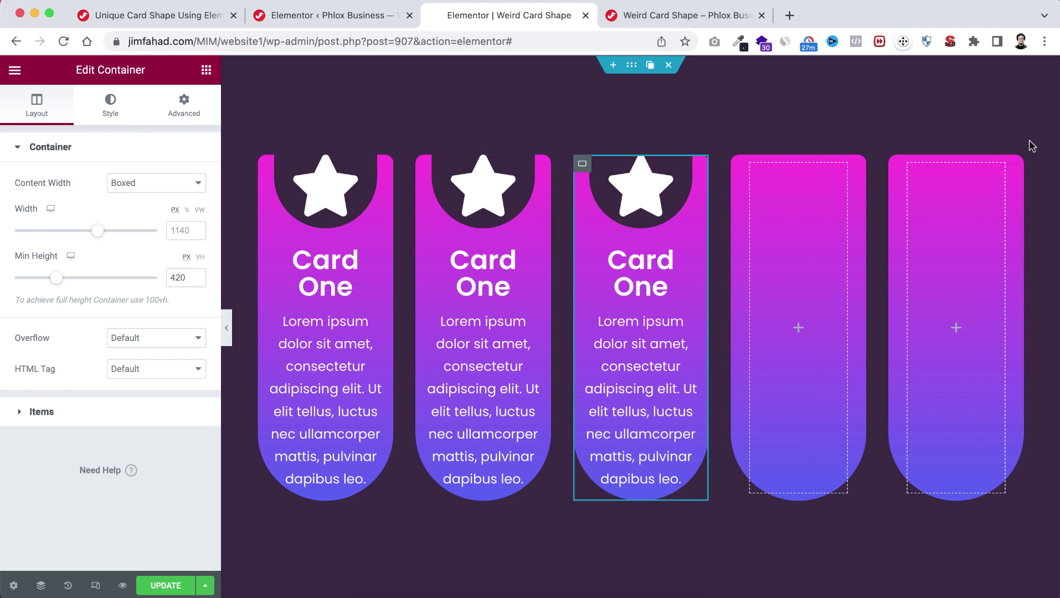
pyautogui.click(776, 165)
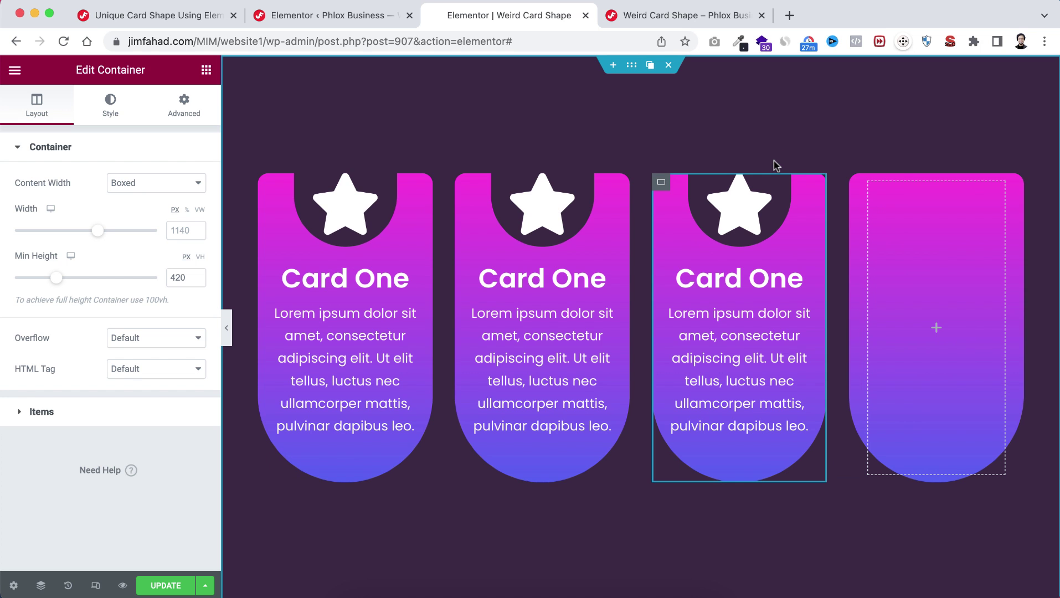
pyautogui.click(897, 182)
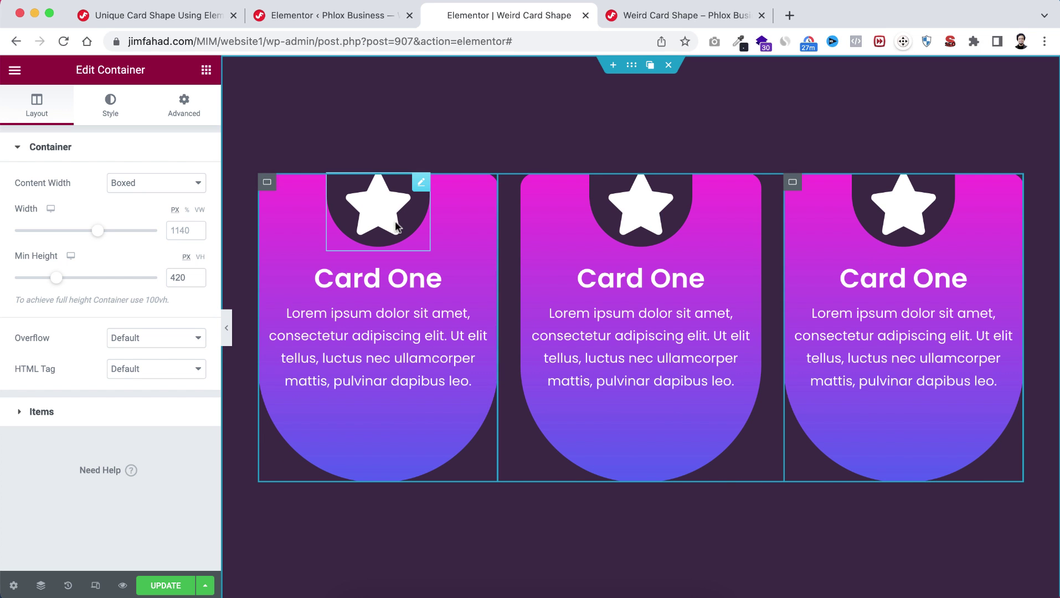
# - Replace the first card's star icon with the gem icon from the Icon Library
pyautogui.click(420, 187)
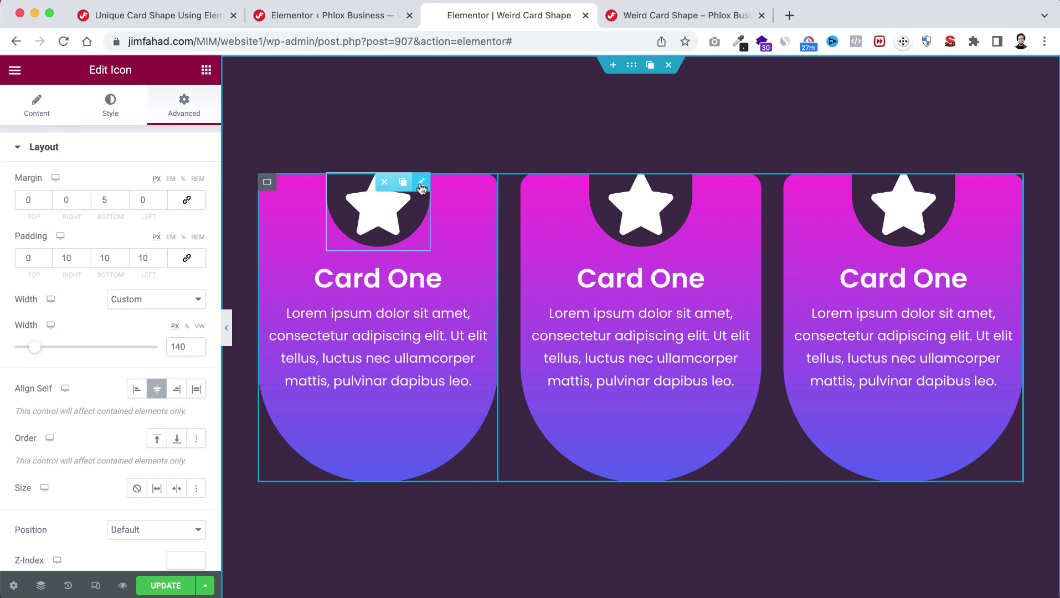
pyautogui.click(30, 115)
pyautogui.moveTo(109, 269)
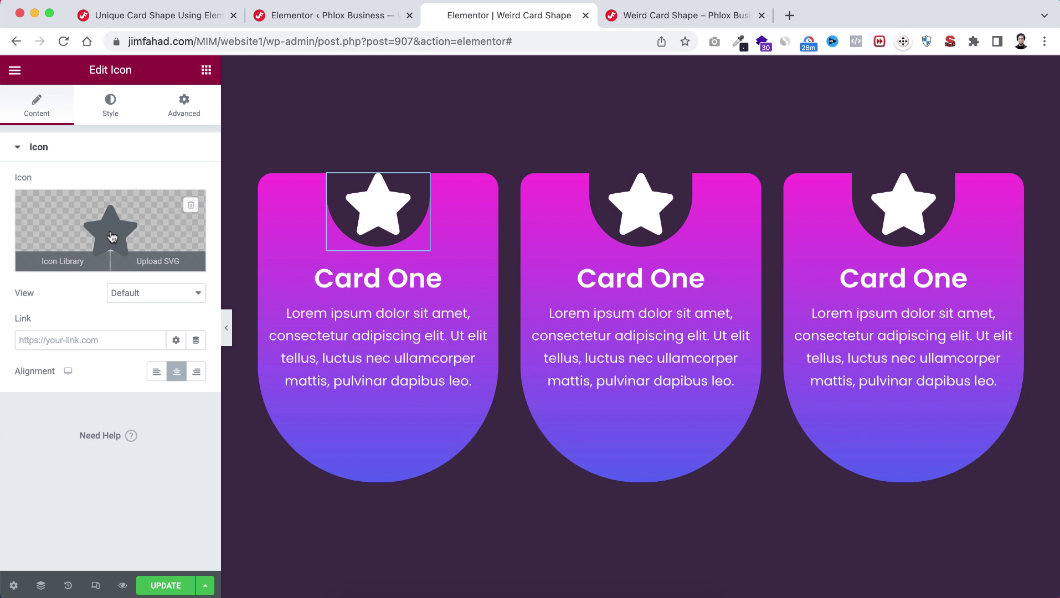
pyautogui.click(112, 237)
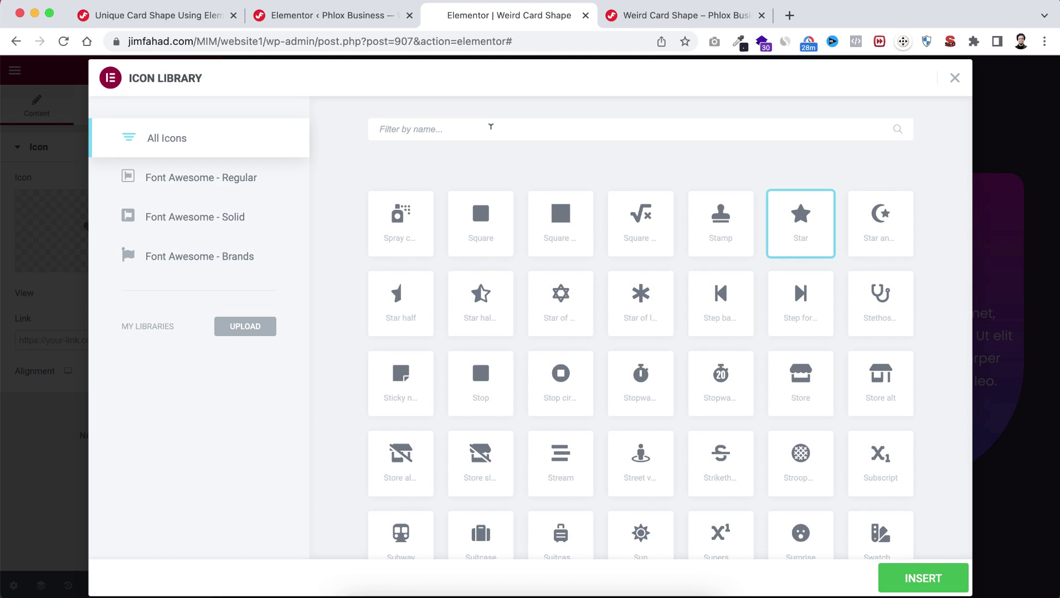
pyautogui.click(490, 127)
pyautogui.write('gem')
pyautogui.click(404, 227)
pyautogui.doubleClick(405, 227)
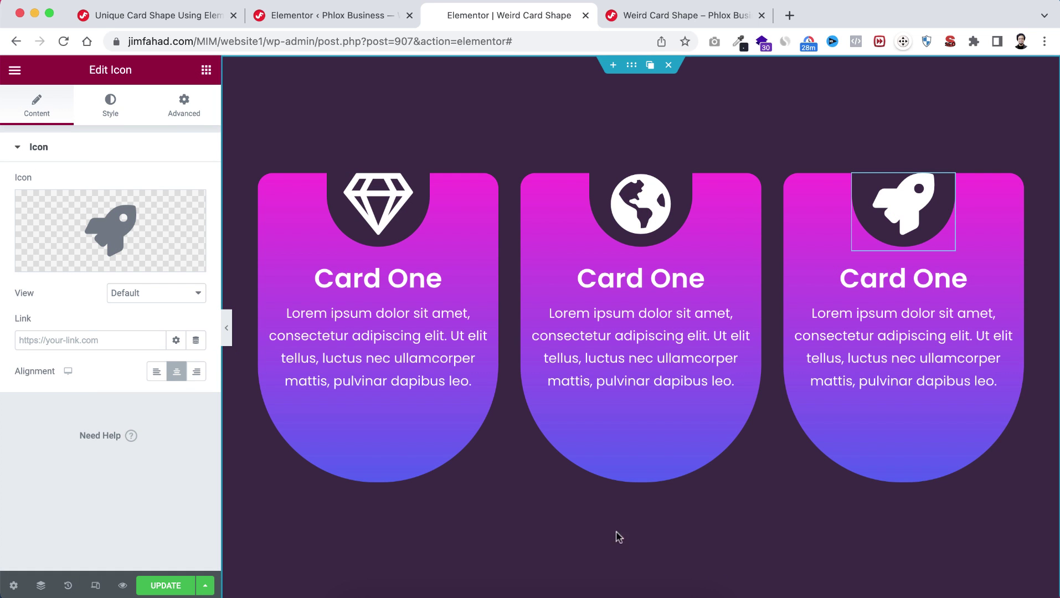
# - Preview the three cards at full page width, then return to the editing layout
pyautogui.click(227, 327)
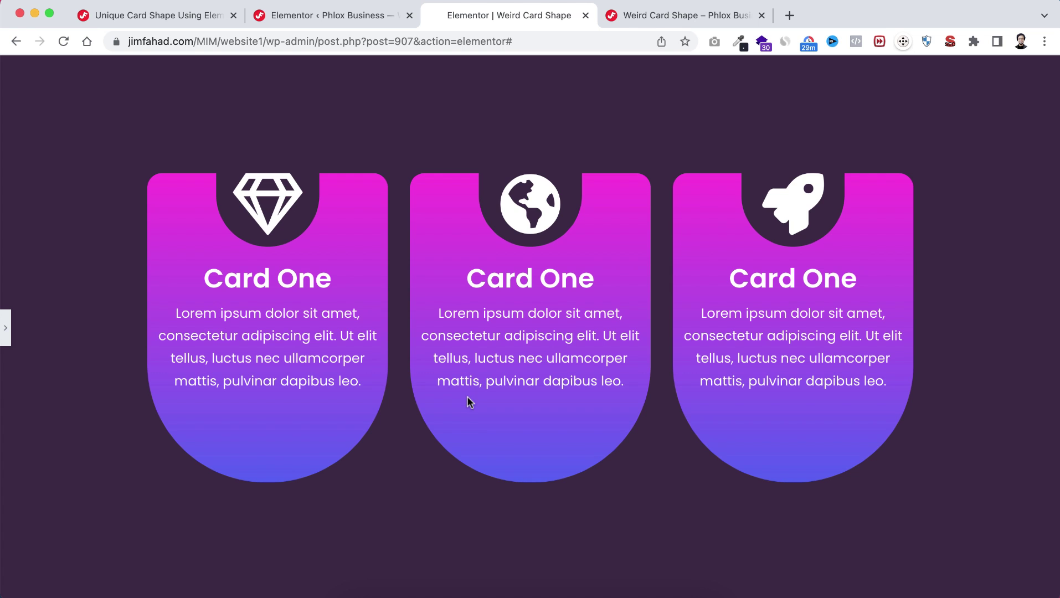
pyautogui.click(6, 328)
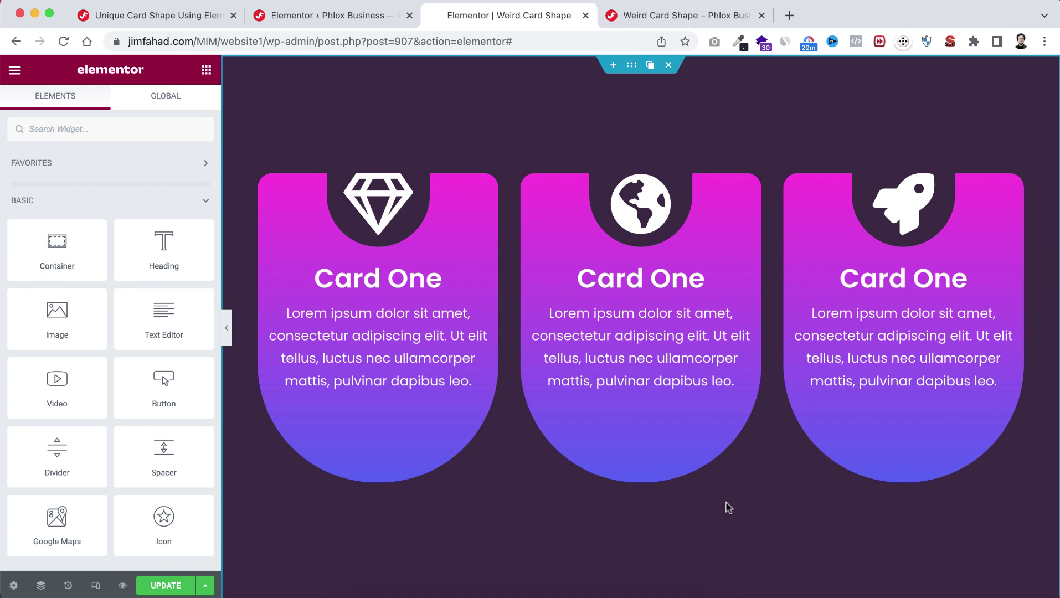
# - Open the Custom CSS settings of the inner container that holds the three cards
pyautogui.rightClick(728, 507)
pyautogui.click(783, 558)
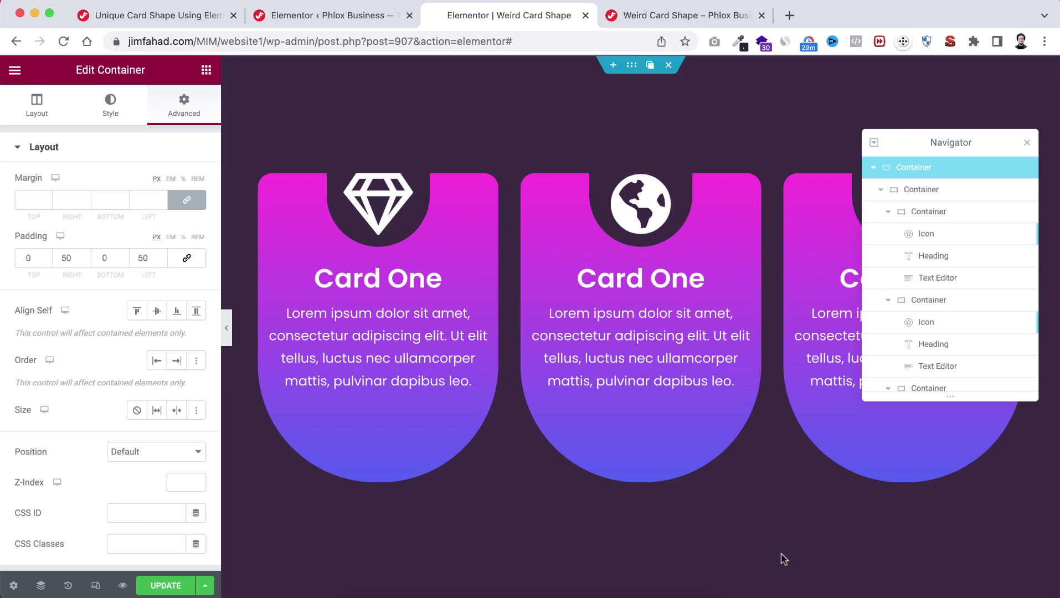
pyautogui.click(910, 189)
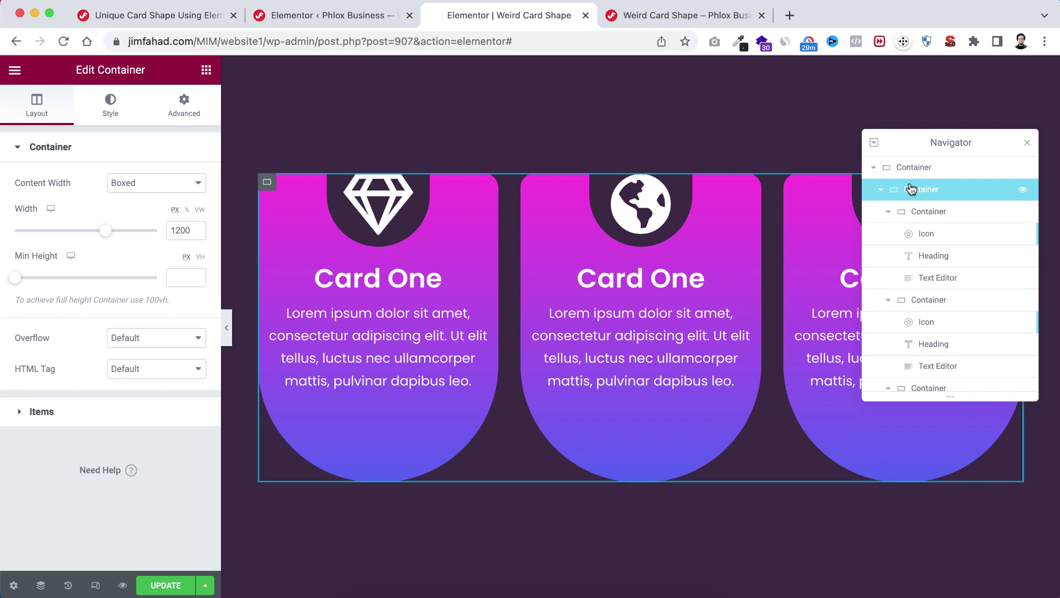
pyautogui.click(198, 115)
pyautogui.scroll(-5, 81, 490)
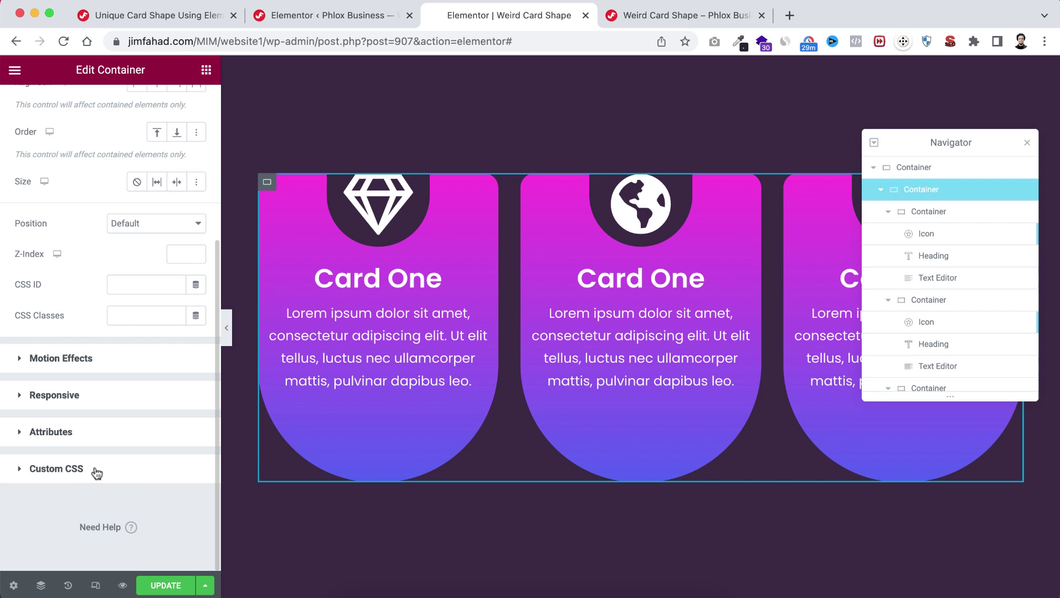
pyautogui.click(94, 468)
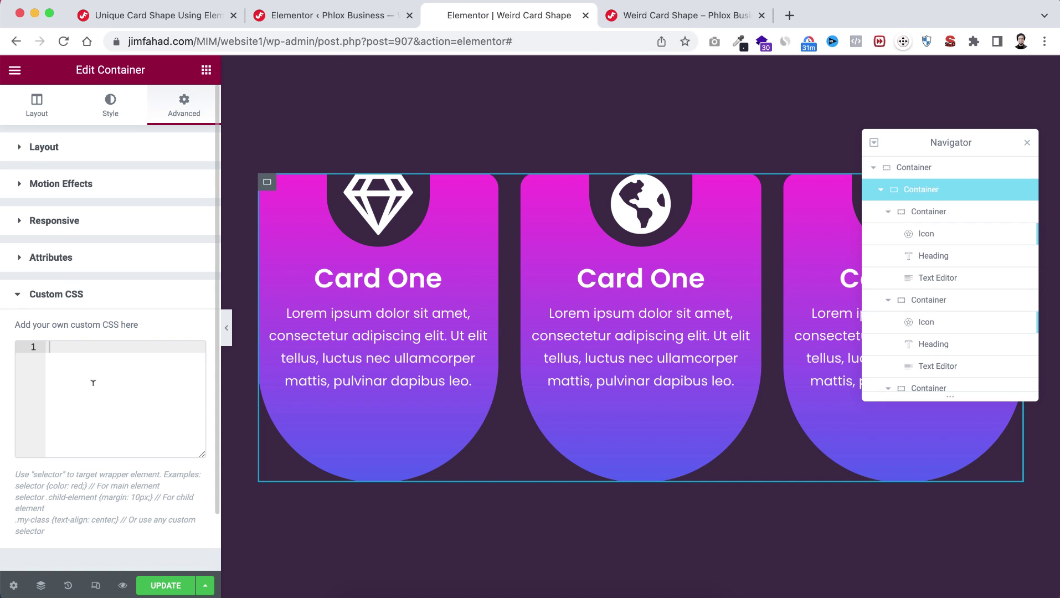
# - Switch to the tutorial web page and copy the entire Unique Card Shape CSS code
pyautogui.click(136, 19)
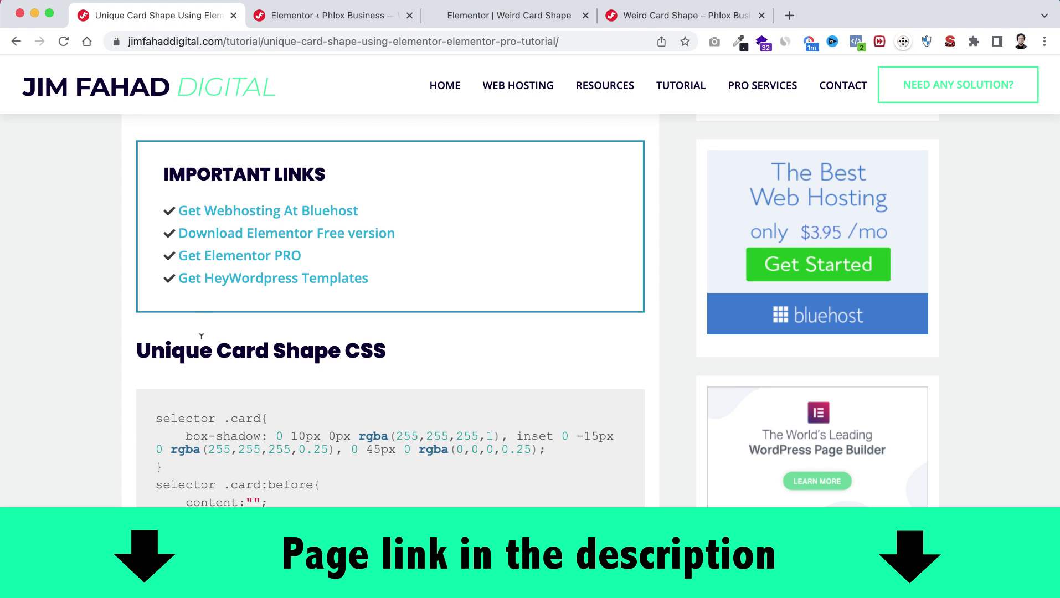
pyautogui.scroll(-5, 296, 396)
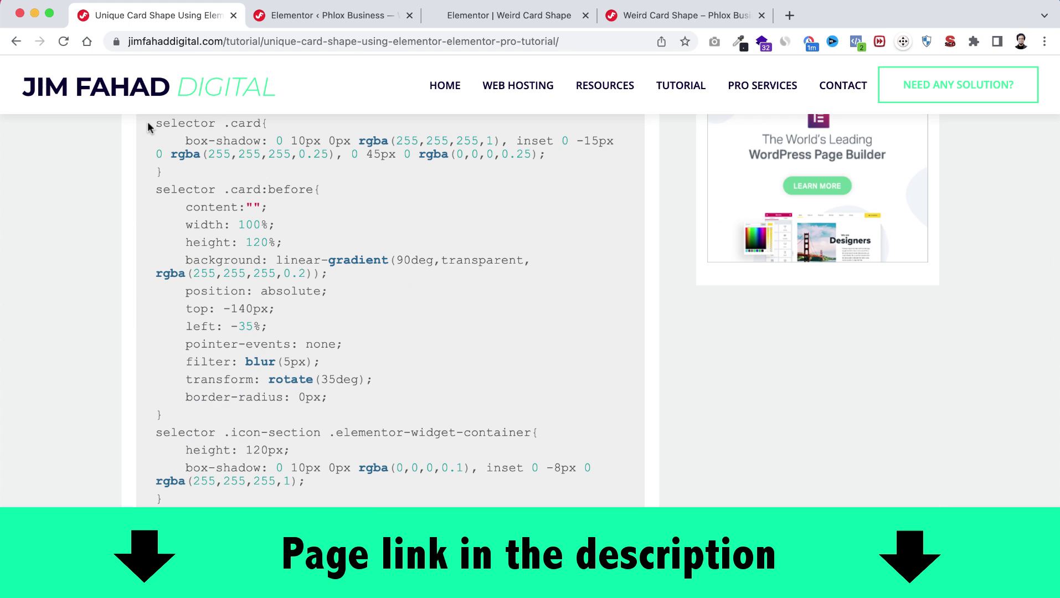
pyautogui.moveTo(148, 121); pyautogui.dragTo(412, 281)
pyautogui.scroll(-8, 413, 281)
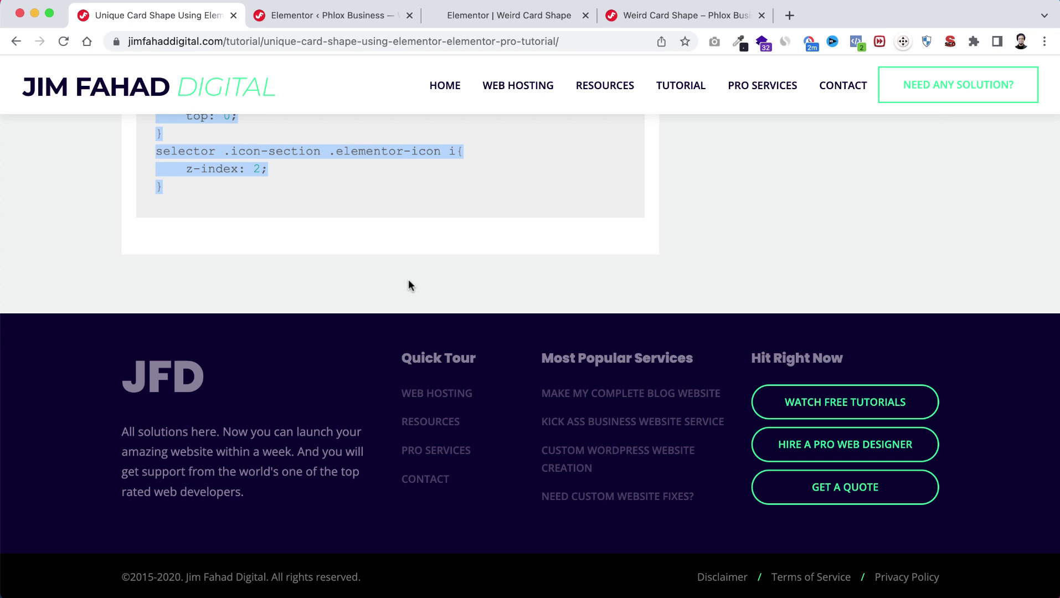
# - Return to the Elementor editor and paste the copied code as the inner container's custom CSS
pyautogui.click(480, 17)
pyautogui.rightClick(64, 382)
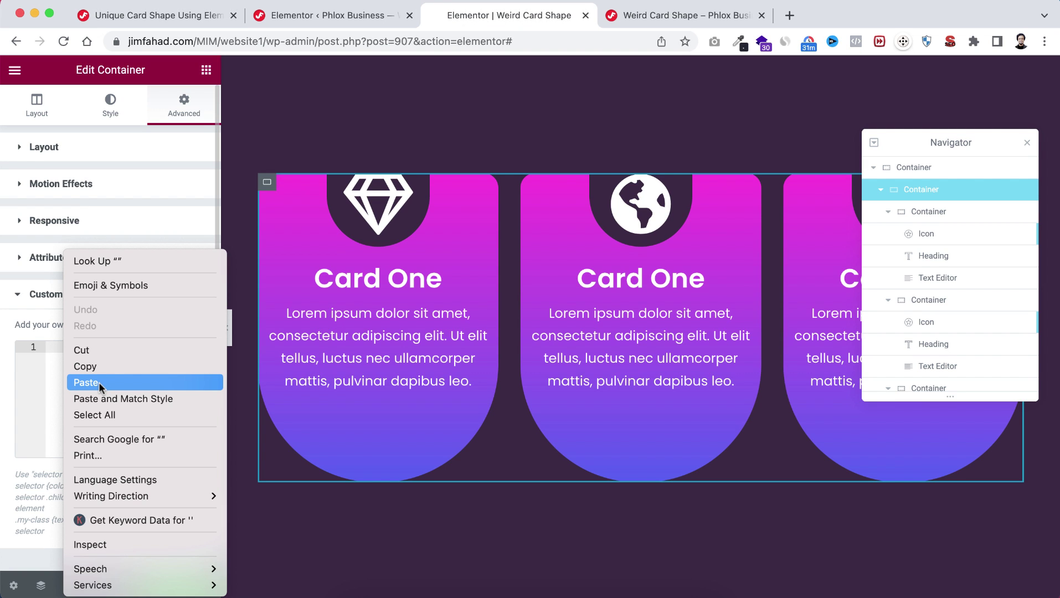
pyautogui.click(98, 381)
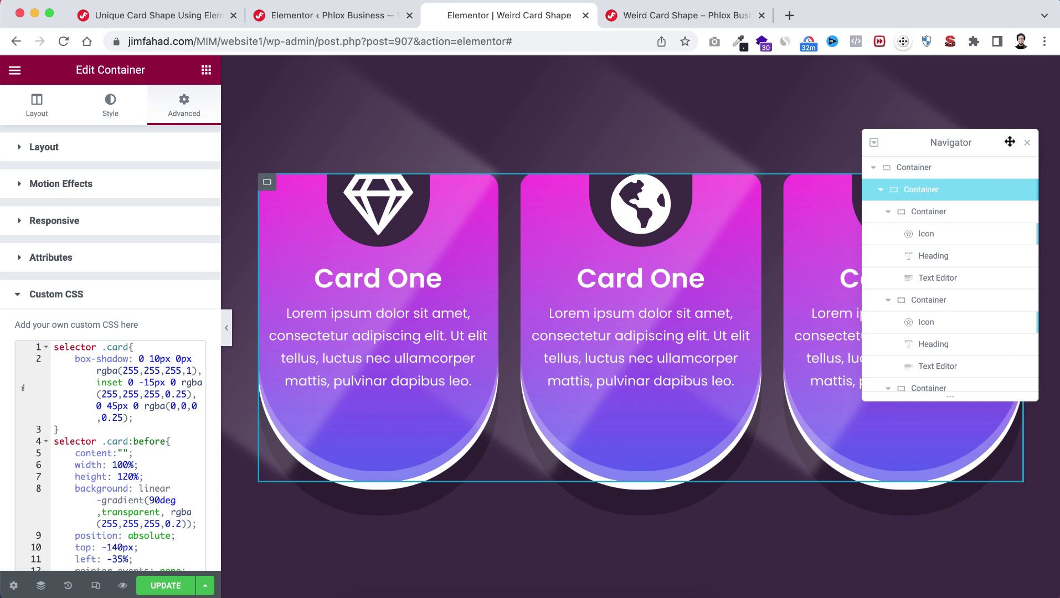
pyautogui.click(1027, 143)
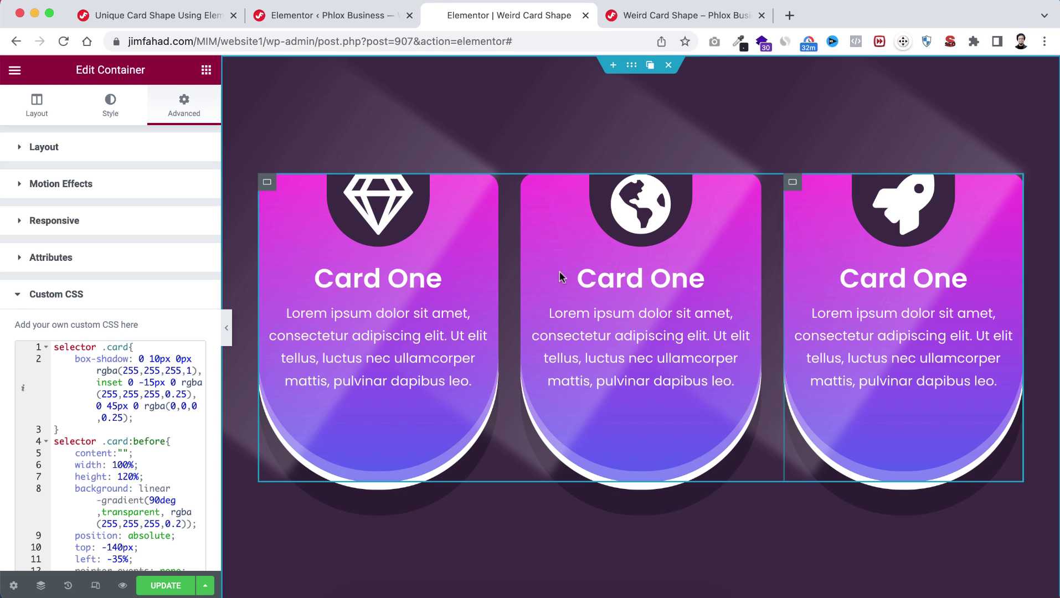
# - Preview the cards with the pasted CSS effects at full page width, then return to the editing layout
pyautogui.click(227, 336)
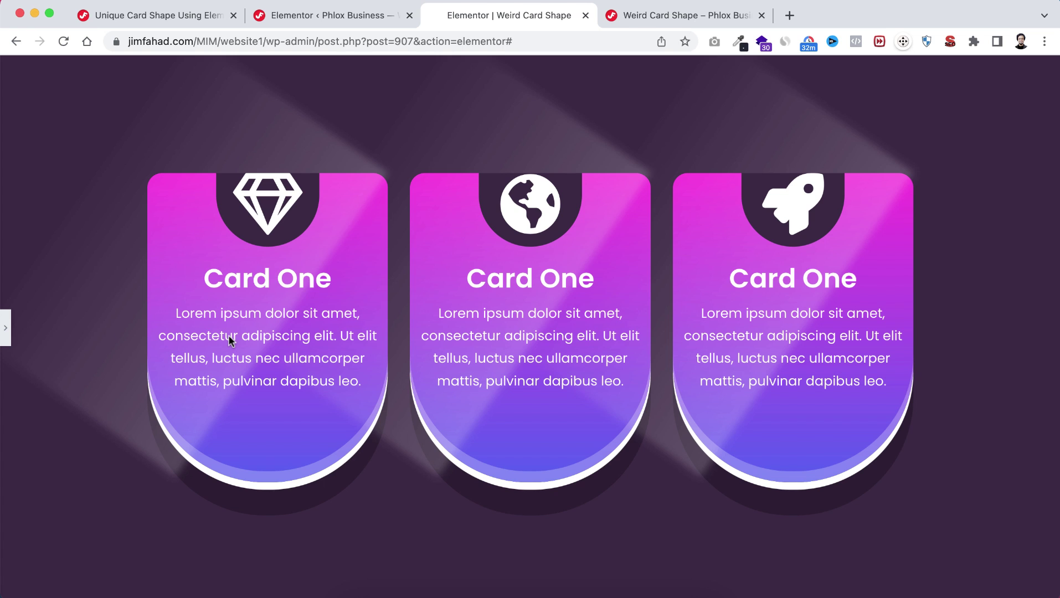
pyautogui.click(5, 331)
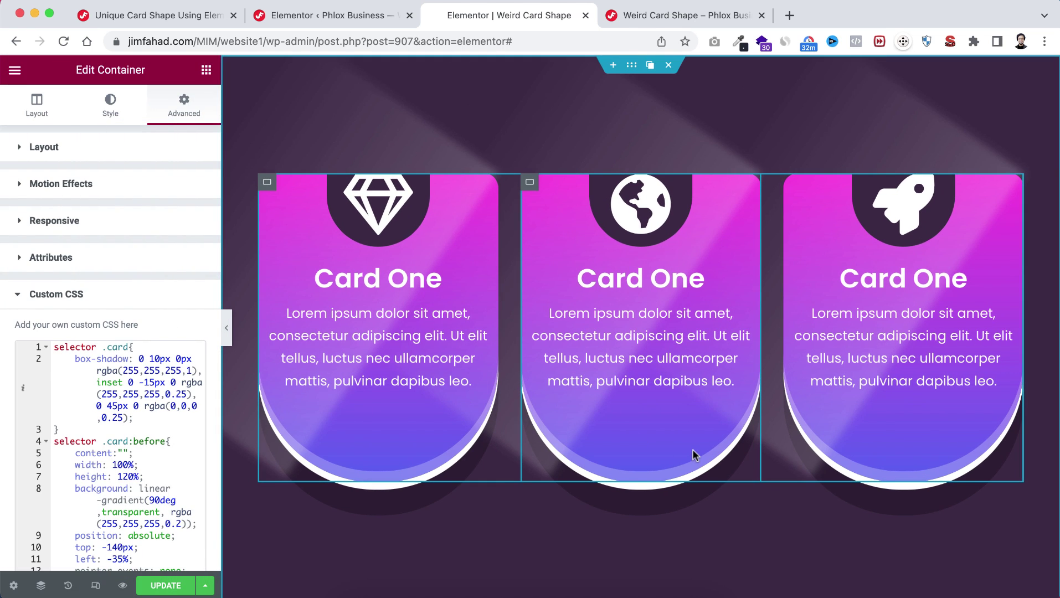
# - Set the overflow of all three card containers to Hidden
pyautogui.click(693, 451)
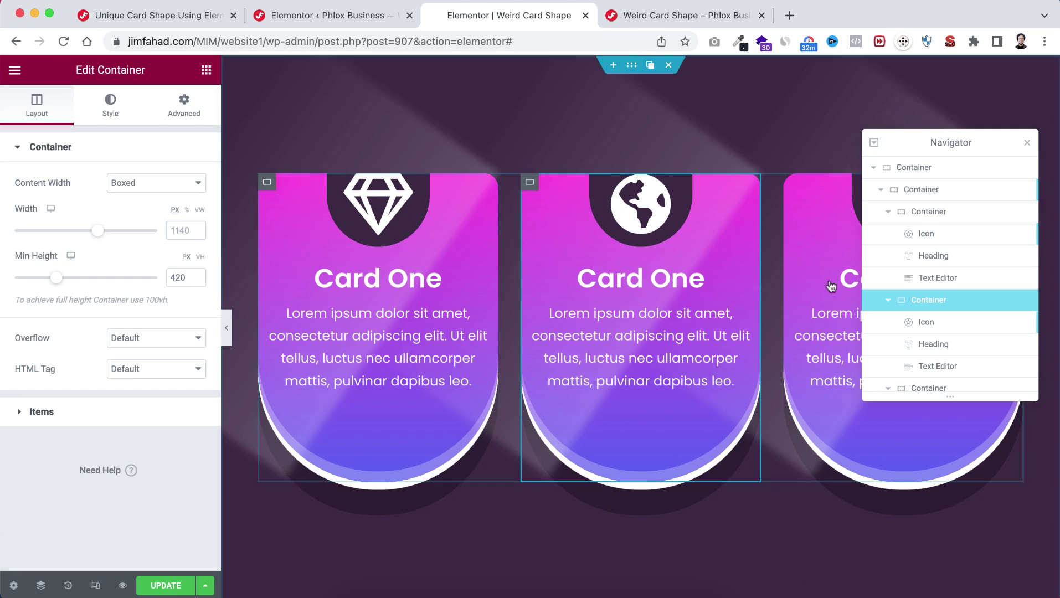
pyautogui.click(924, 216)
pyautogui.click(56, 113)
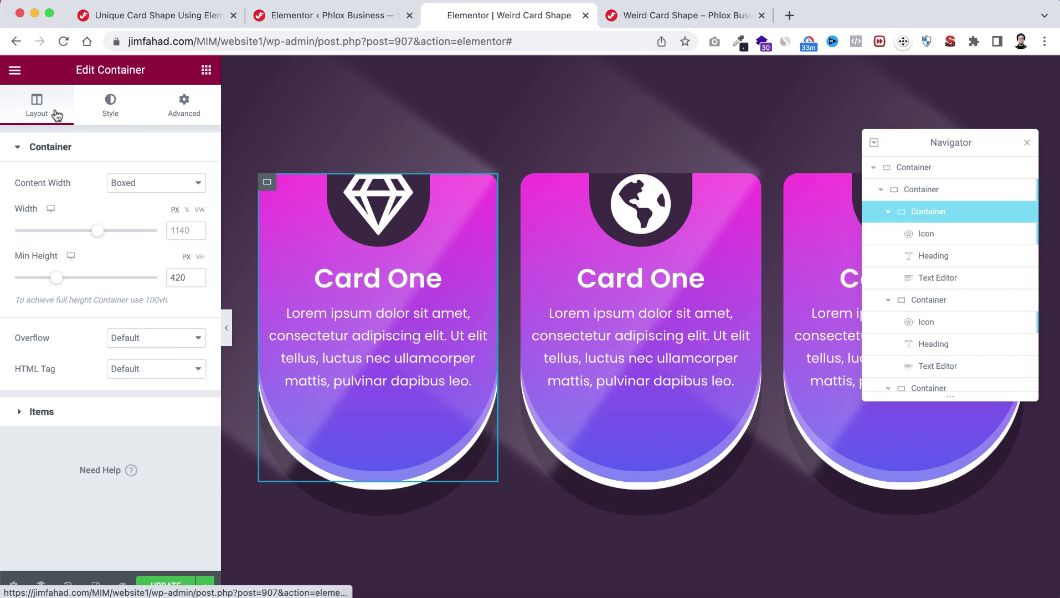
pyautogui.click(132, 338)
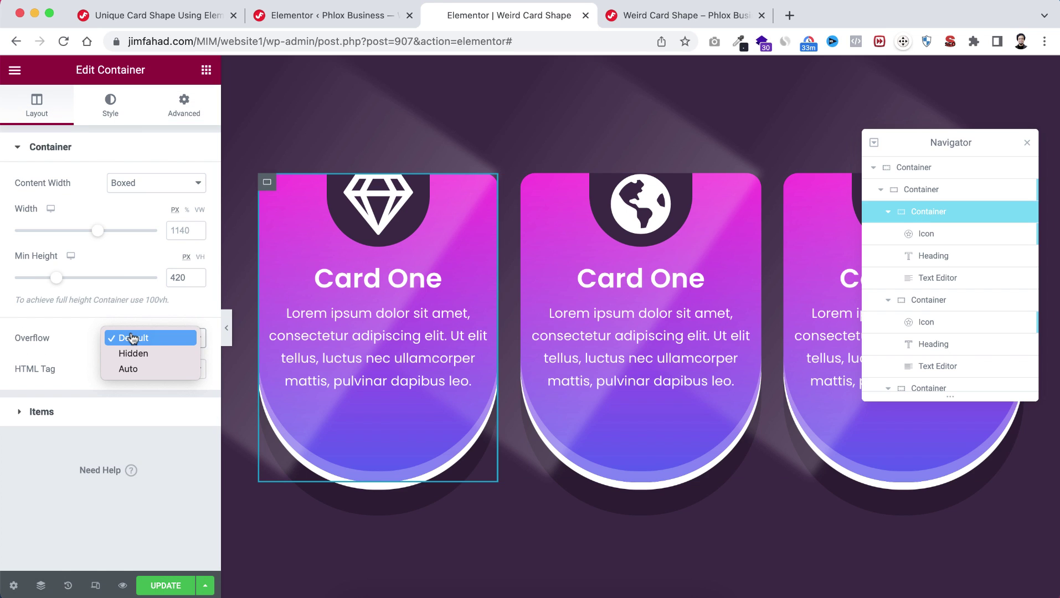
pyautogui.click(134, 356)
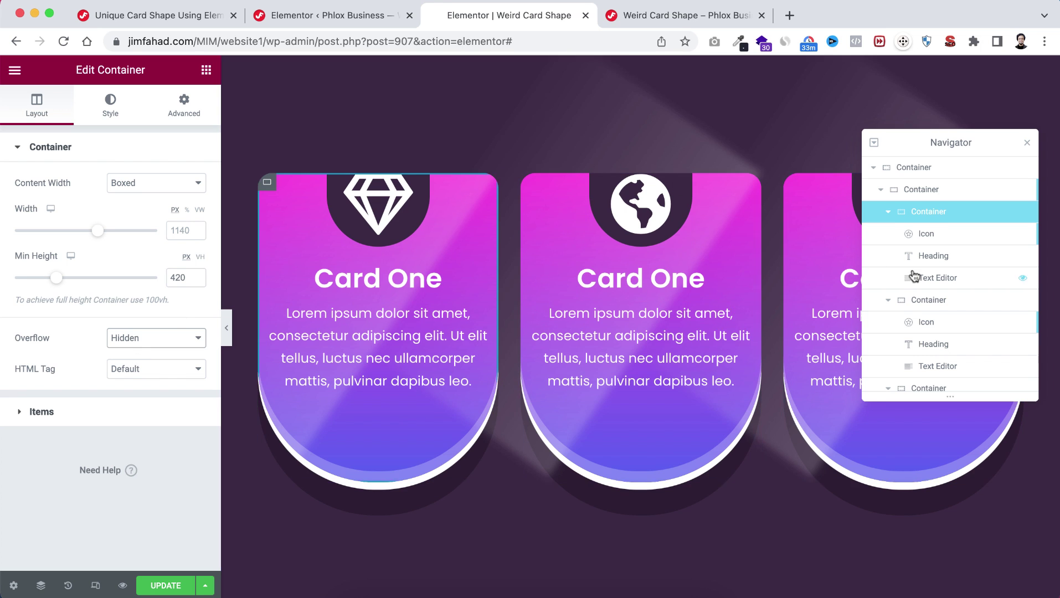
pyautogui.click(928, 388)
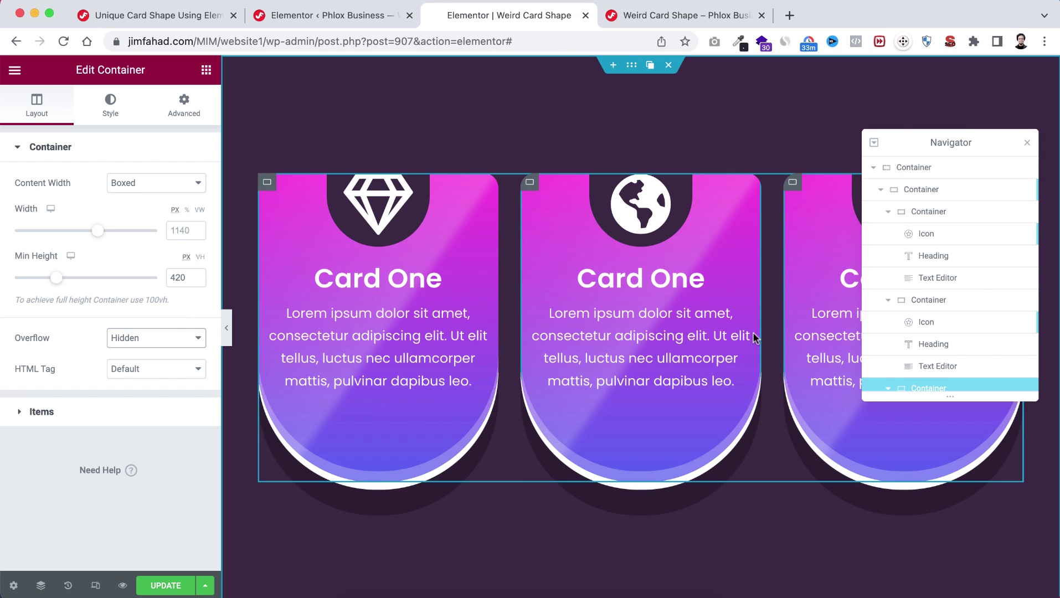
# - Change the middle card's background gradient to #ffe051 as the first colour and #f321d7 as the second
pyautogui.click(964, 300)
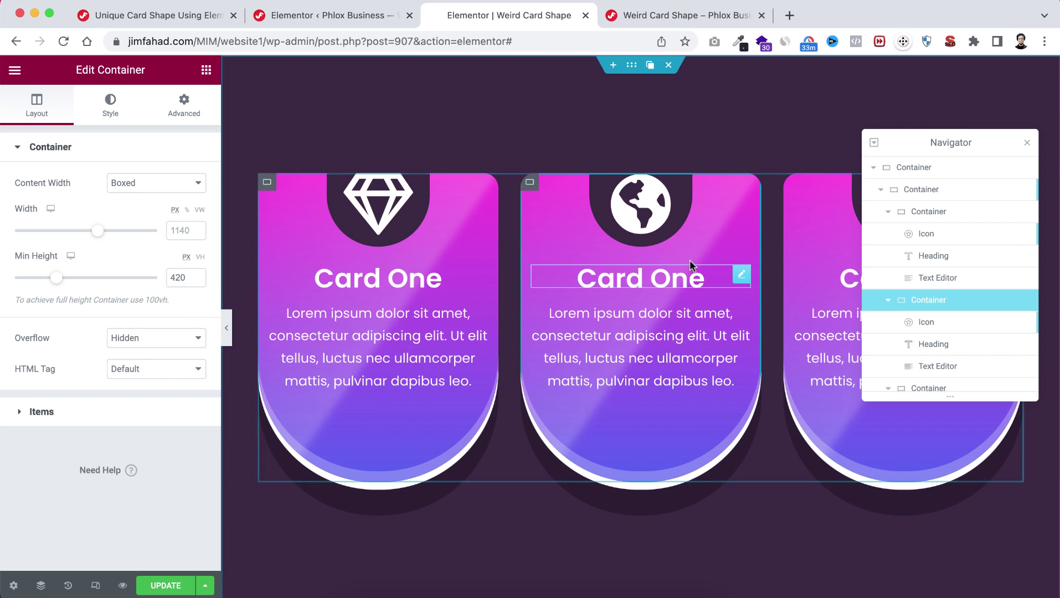
pyautogui.click(112, 115)
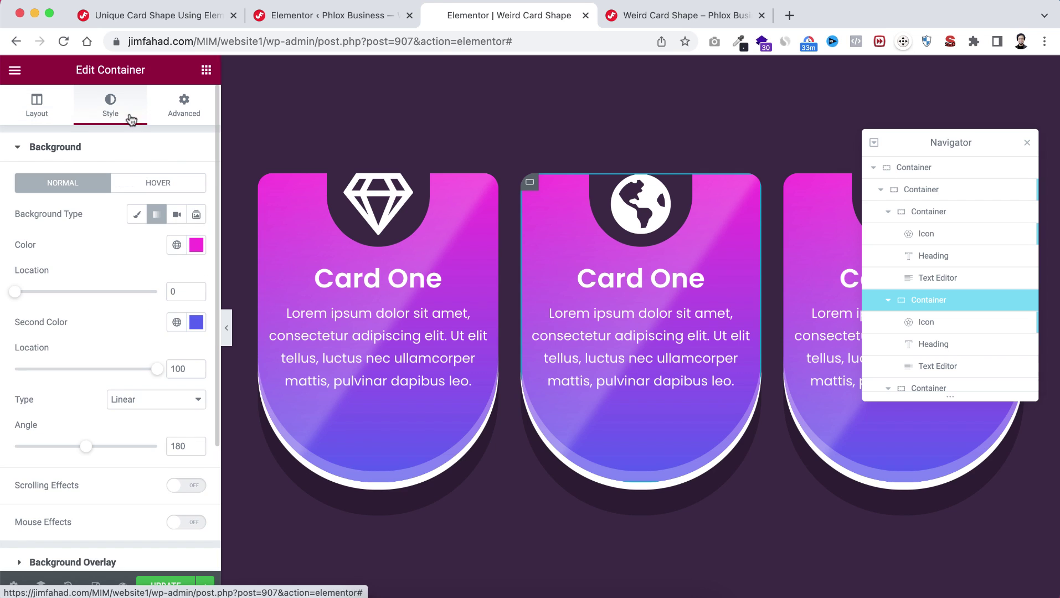
pyautogui.click(196, 245)
pyautogui.write('#ffe051')
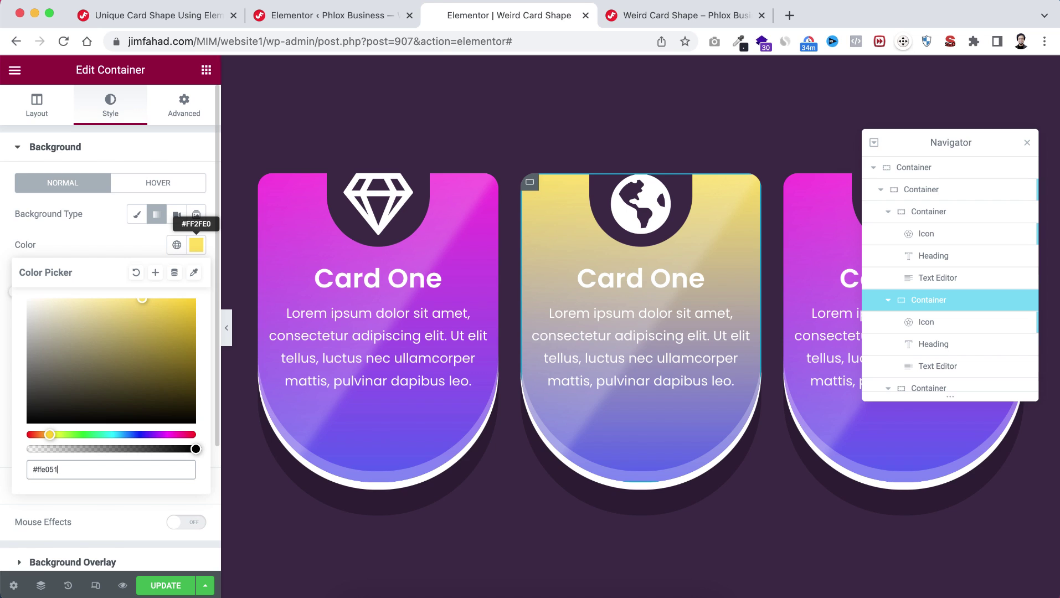
pyautogui.press('Escape')
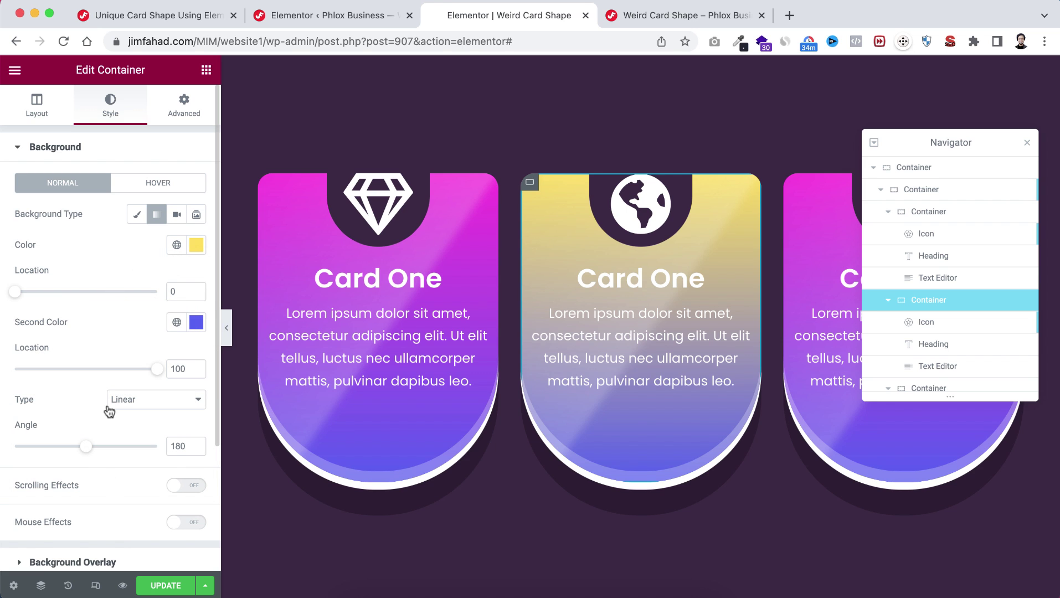
pyautogui.click(196, 322)
pyautogui.write('#f321d7')
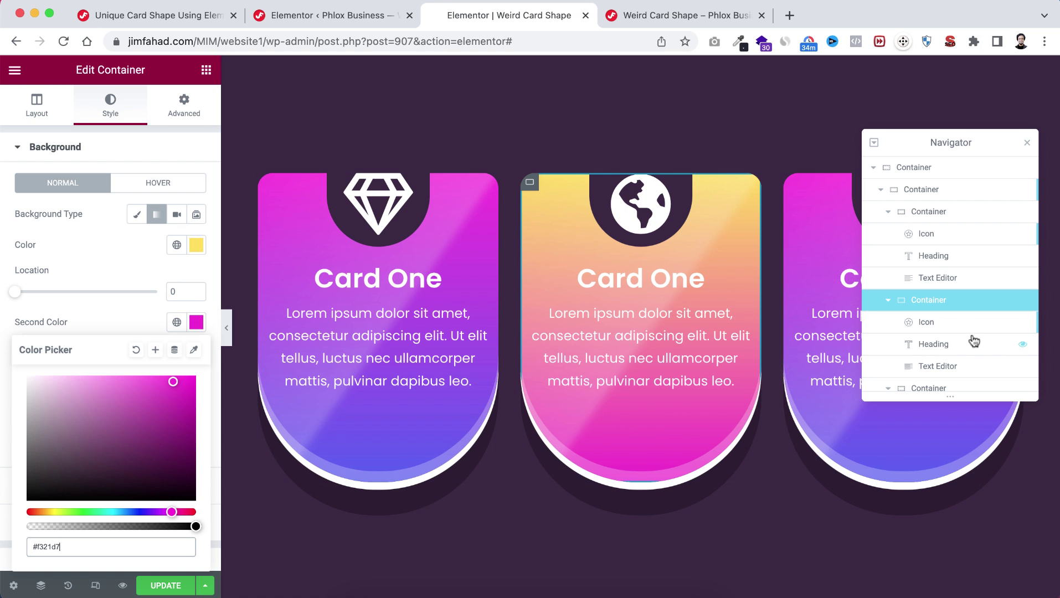
# - Change the rocket card's background gradient to #24ffd7 as the first colour and #9a4eff as the second, then close the Navigator
pyautogui.click(948, 386)
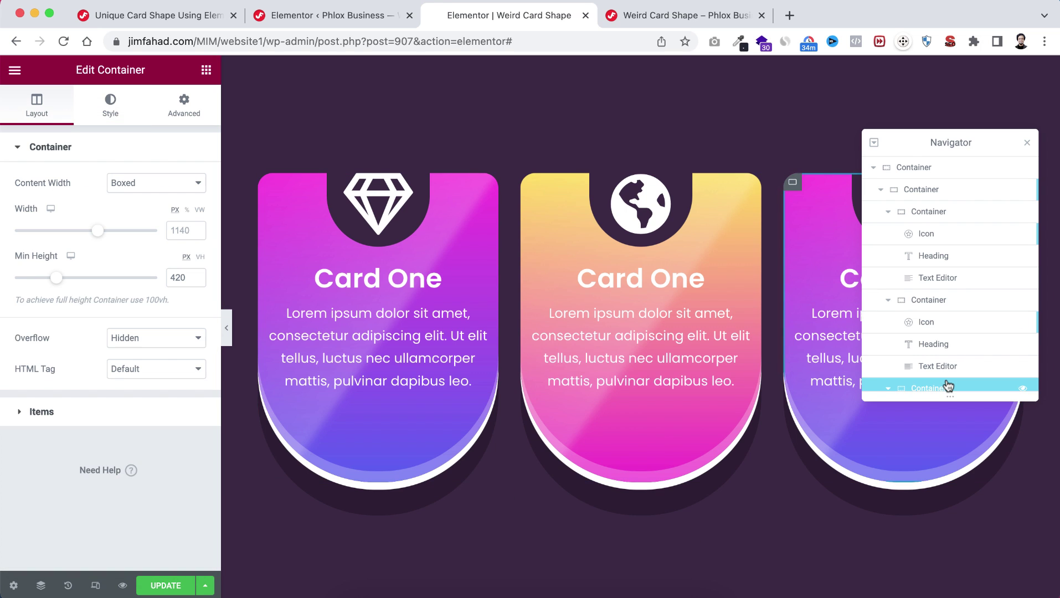
pyautogui.click(109, 111)
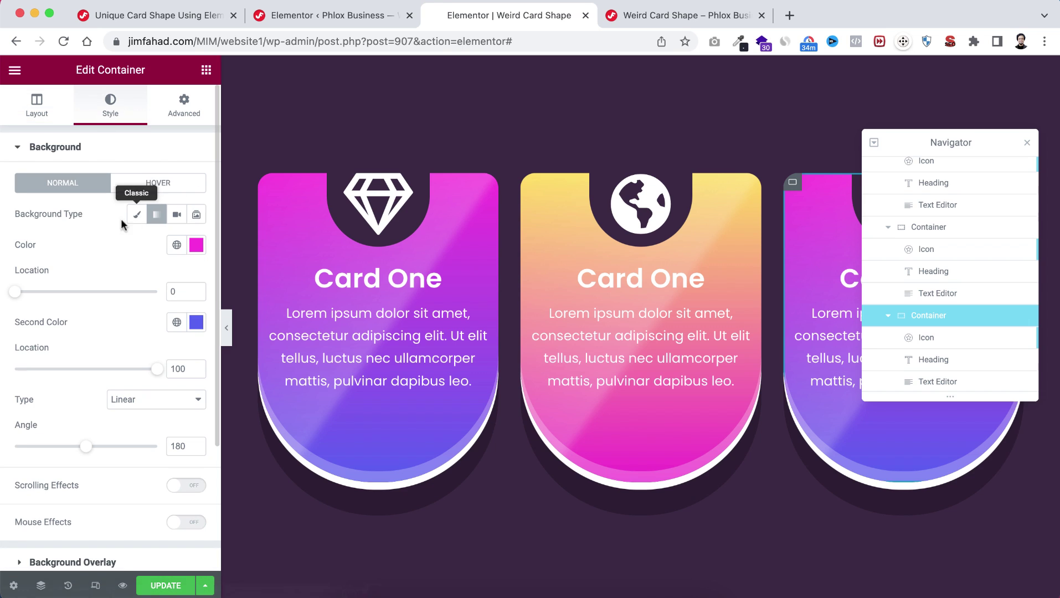
pyautogui.click(203, 247)
pyautogui.write('#24ffd7')
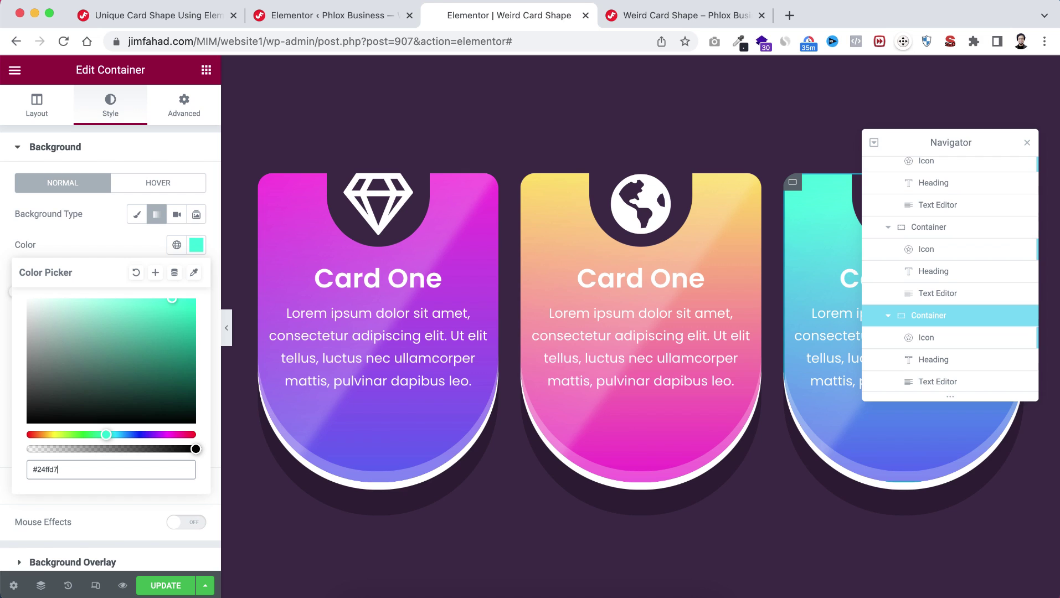
pyautogui.click(109, 498)
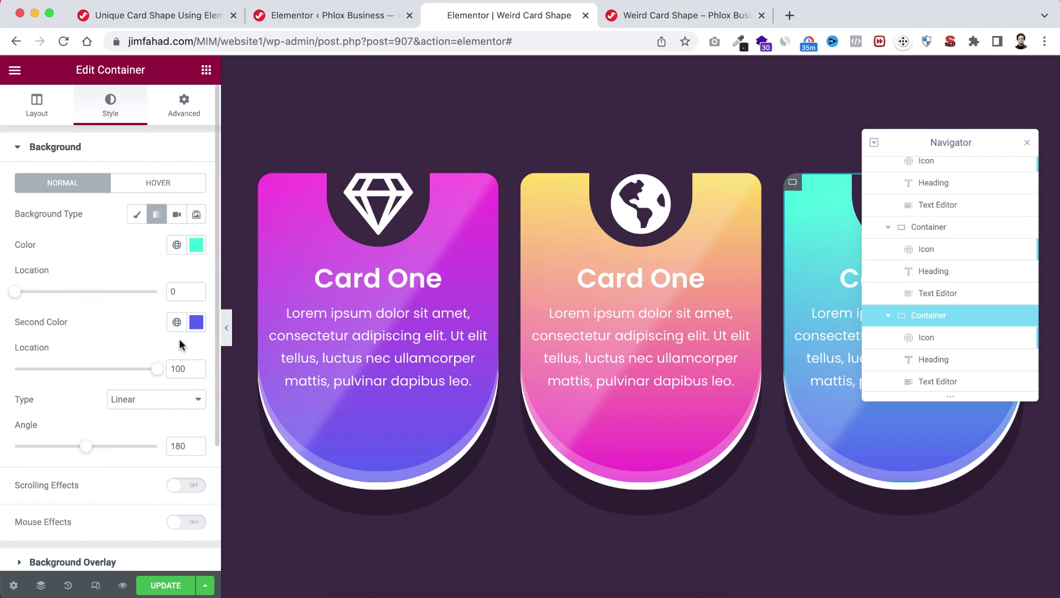
pyautogui.click(196, 323)
pyautogui.write('#9a4eff')
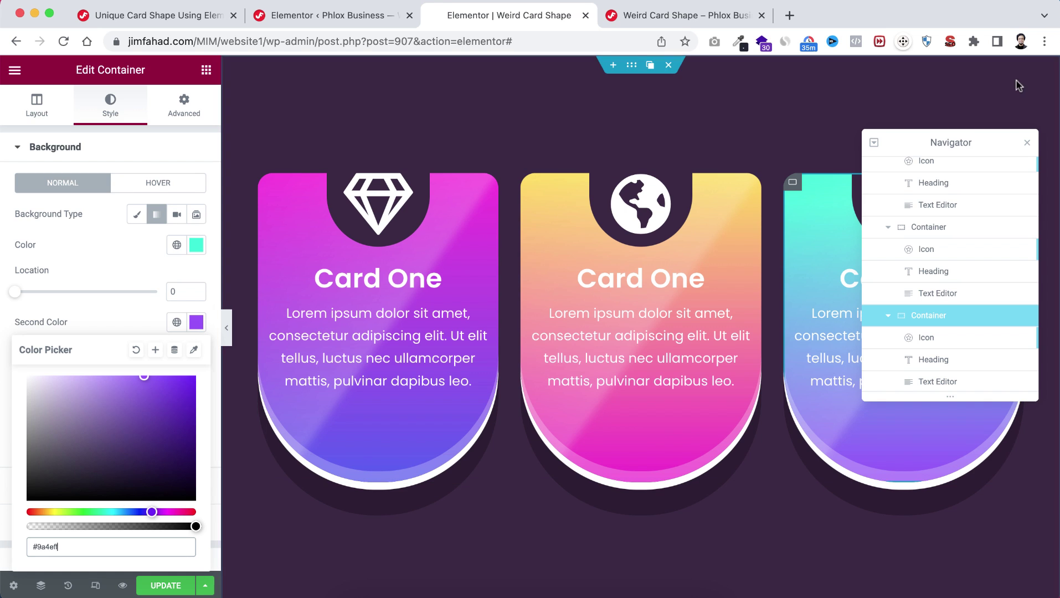
pyautogui.click(1027, 143)
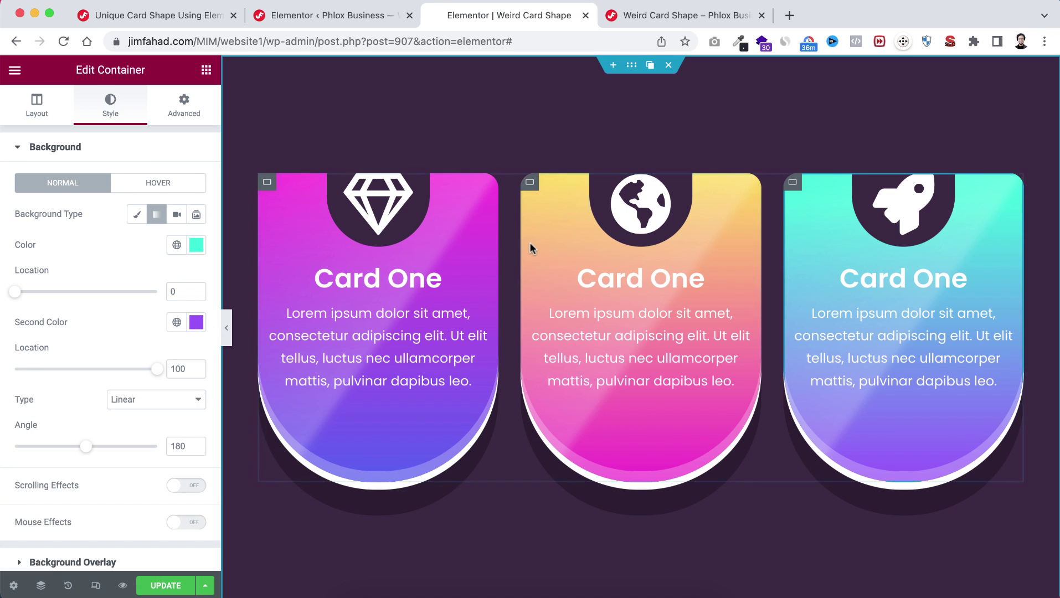
# - Assign the CSS class icon-section to the icon widgets of all three cards
pyautogui.click(420, 183)
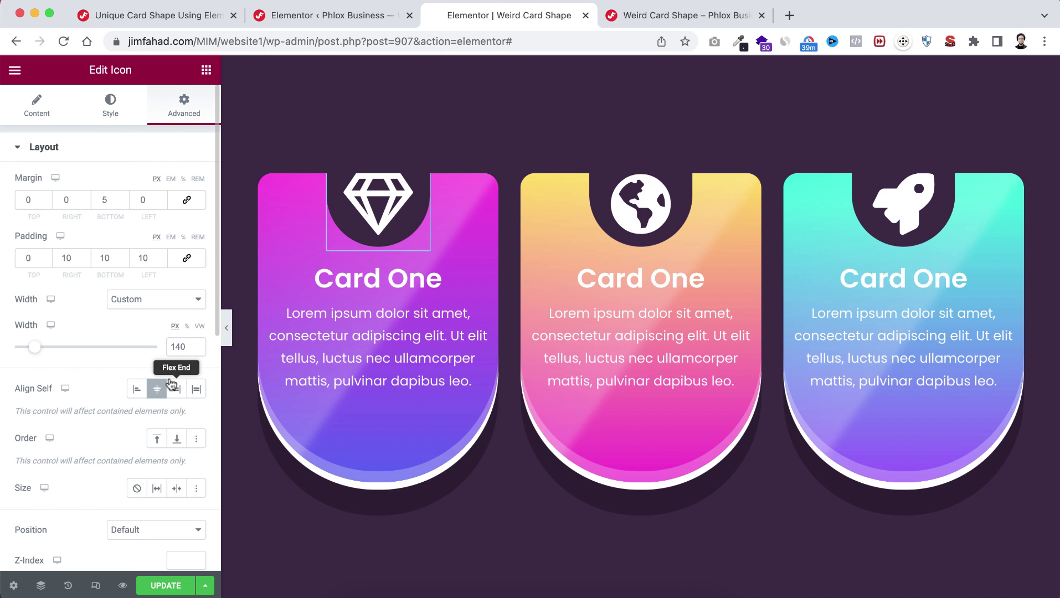
pyautogui.scroll(-4, 170, 379)
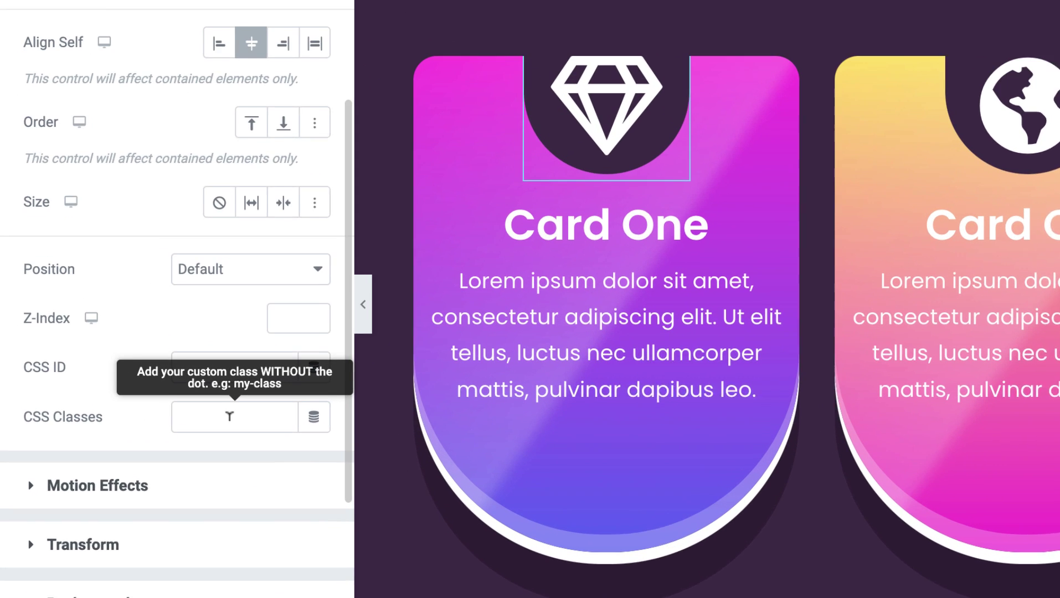
pyautogui.click(234, 416)
pyautogui.write('icon-section')
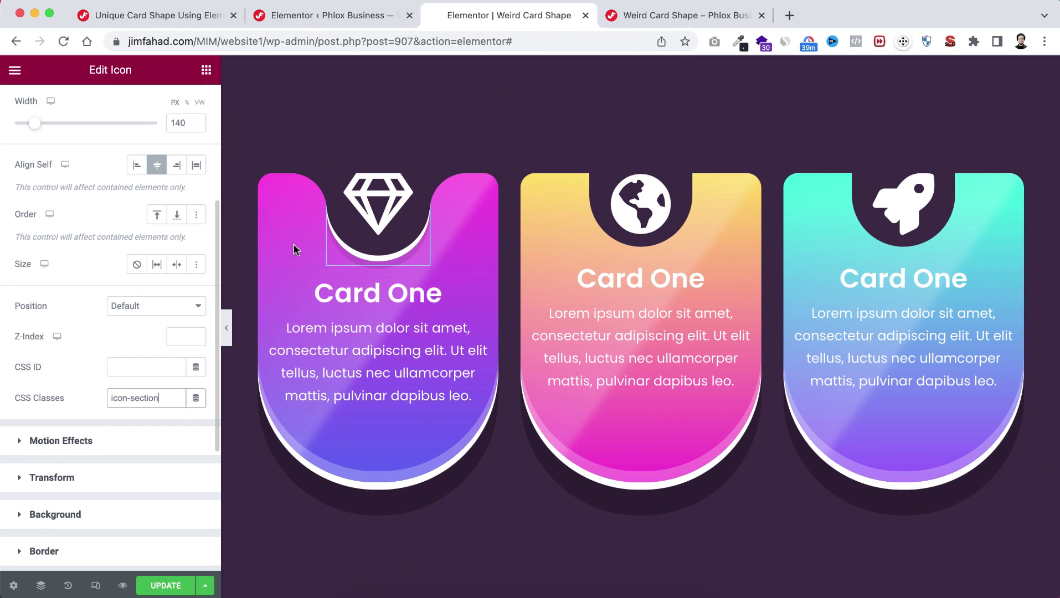
pyautogui.press('super+bracketleft')
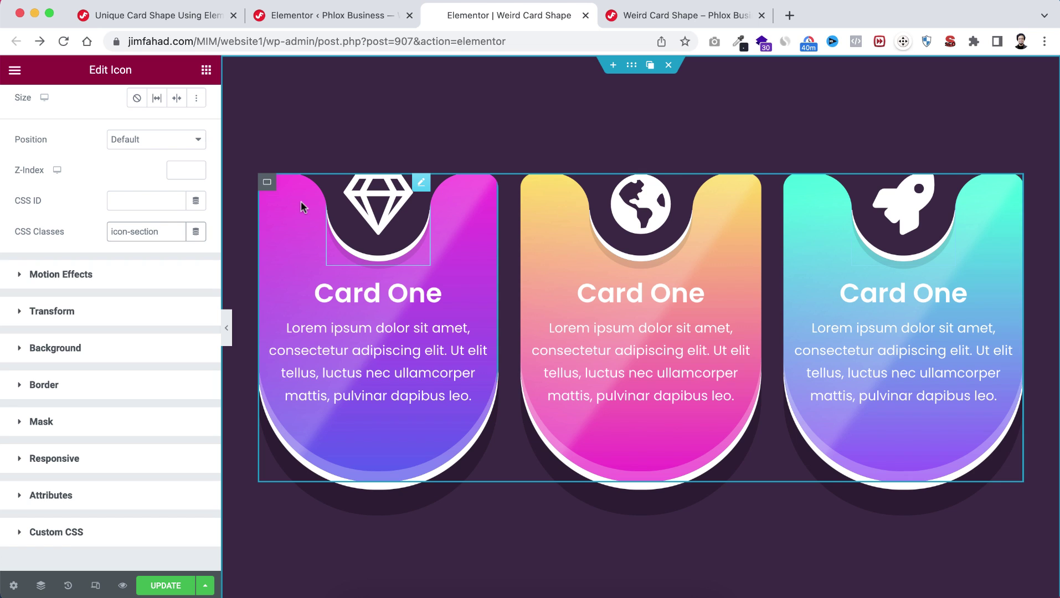
# - Preview the notched icon cards at full page width, then return to the editing layout
pyautogui.click(229, 329)
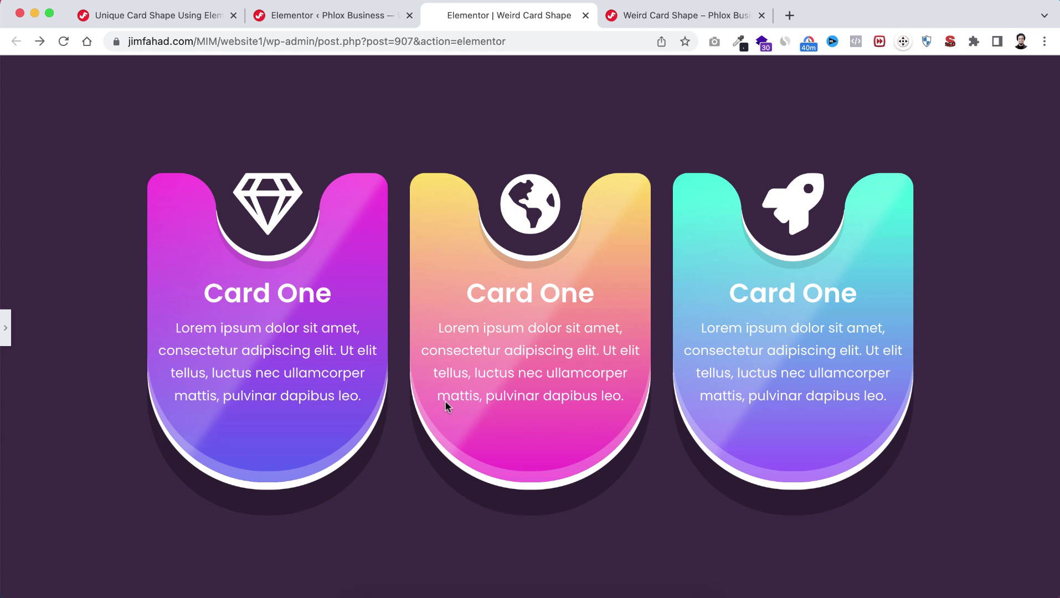
pyautogui.click(5, 328)
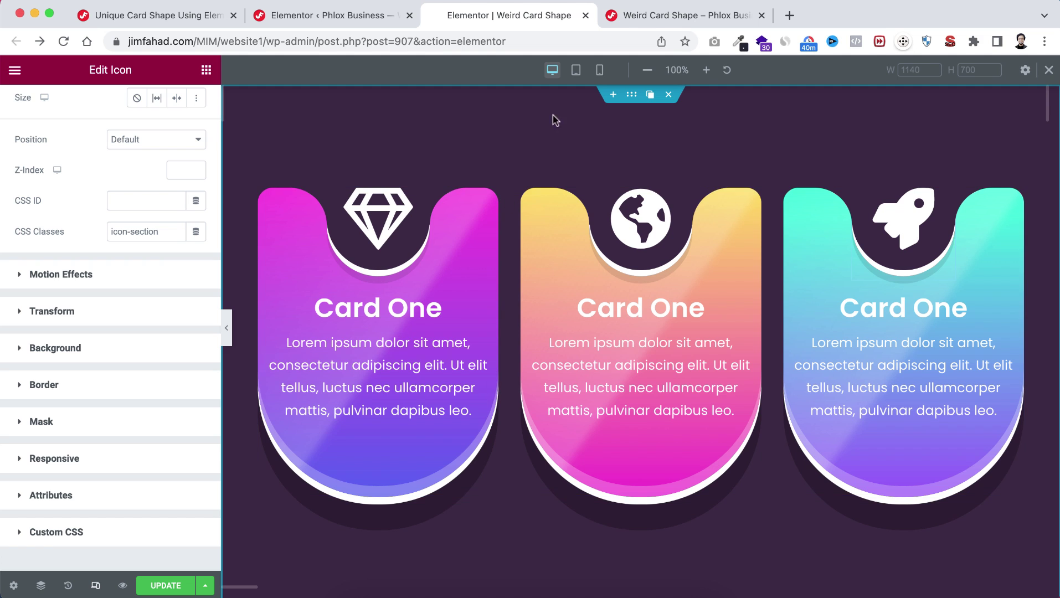
# - Switch to the tablet view and select the inner container holding the cards, collapsing the three card entries in the Navigator
pyautogui.click(575, 70)
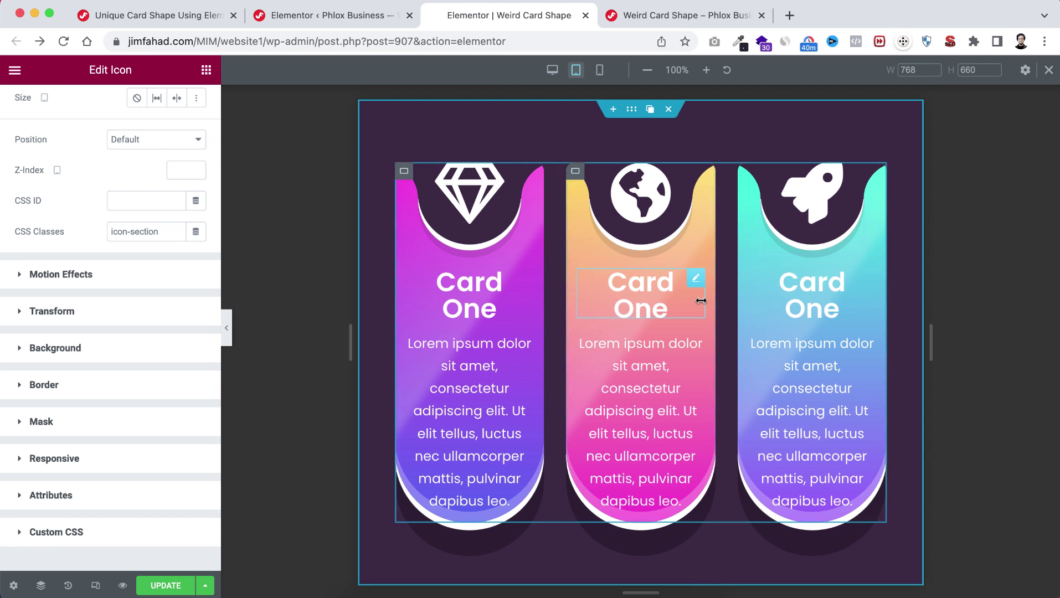
pyautogui.rightClick(728, 365)
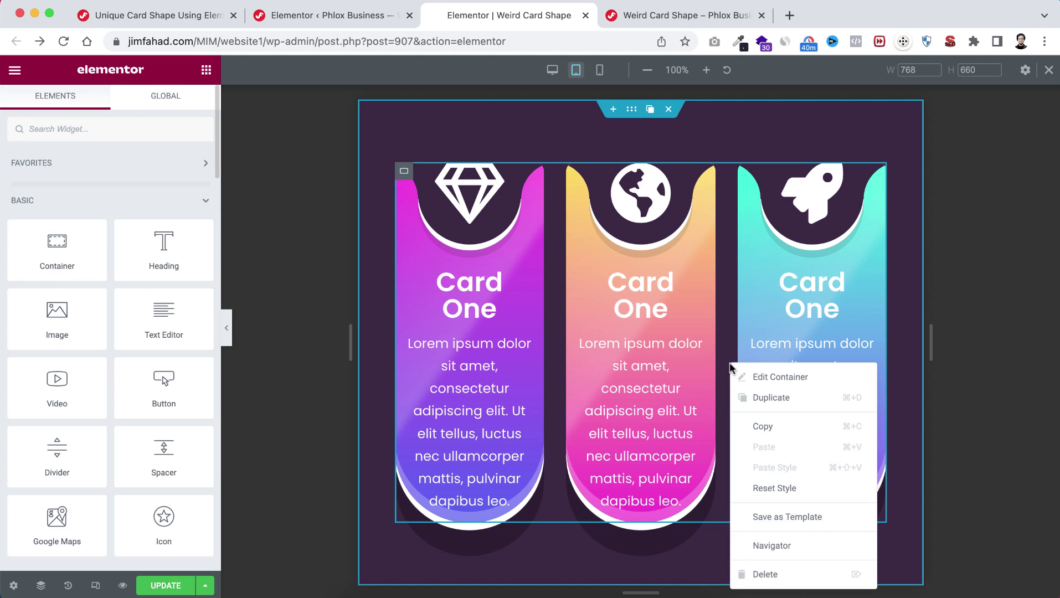
pyautogui.click(753, 546)
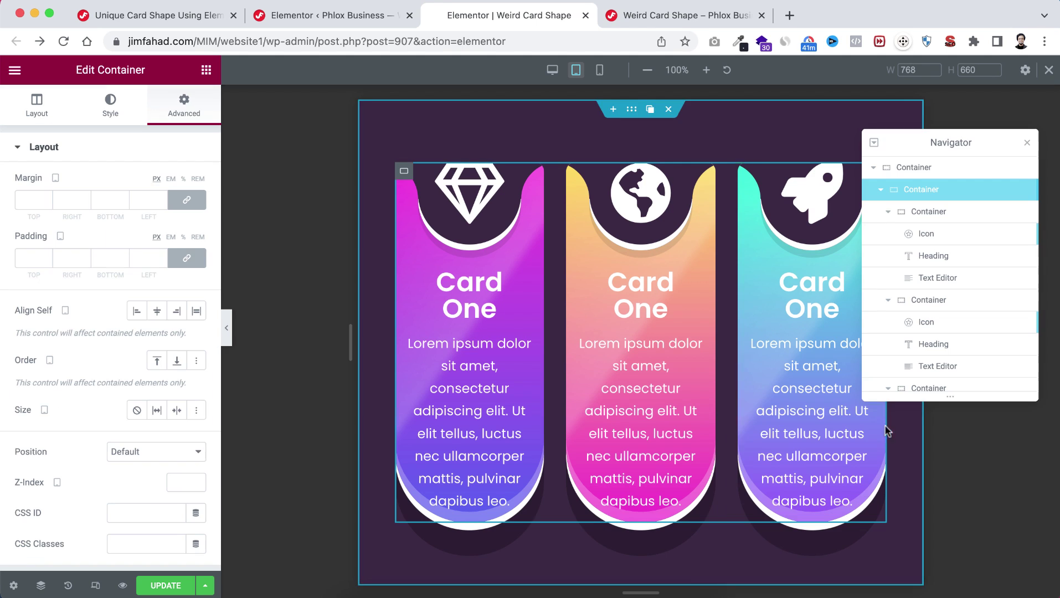
pyautogui.click(888, 213)
pyautogui.click(888, 234)
pyautogui.click(888, 256)
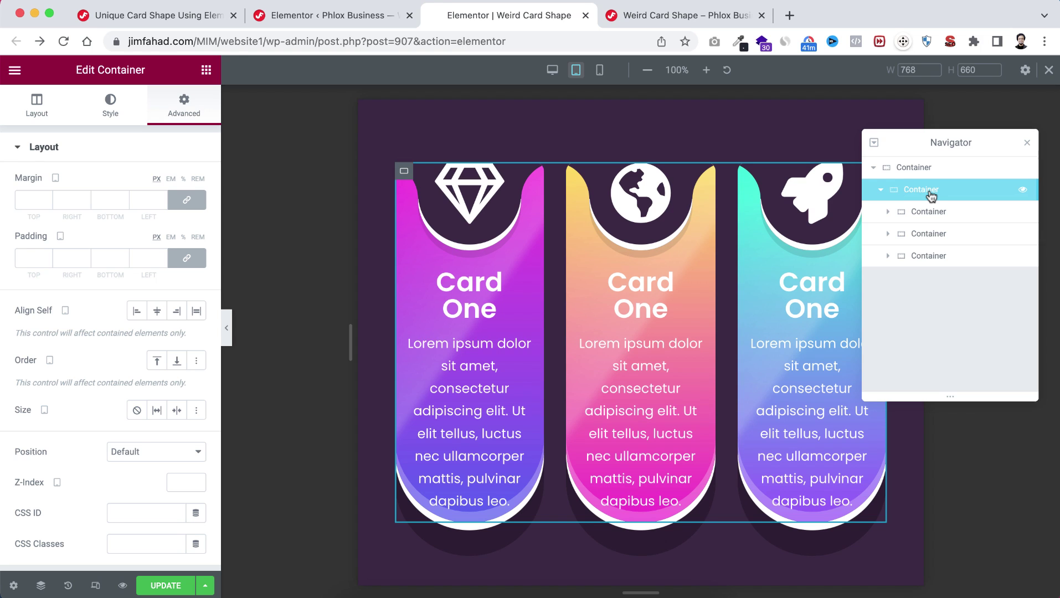
# - Stack the inner container's items vertically for tablet with an elements gap of 100 px
pyautogui.click(36, 106)
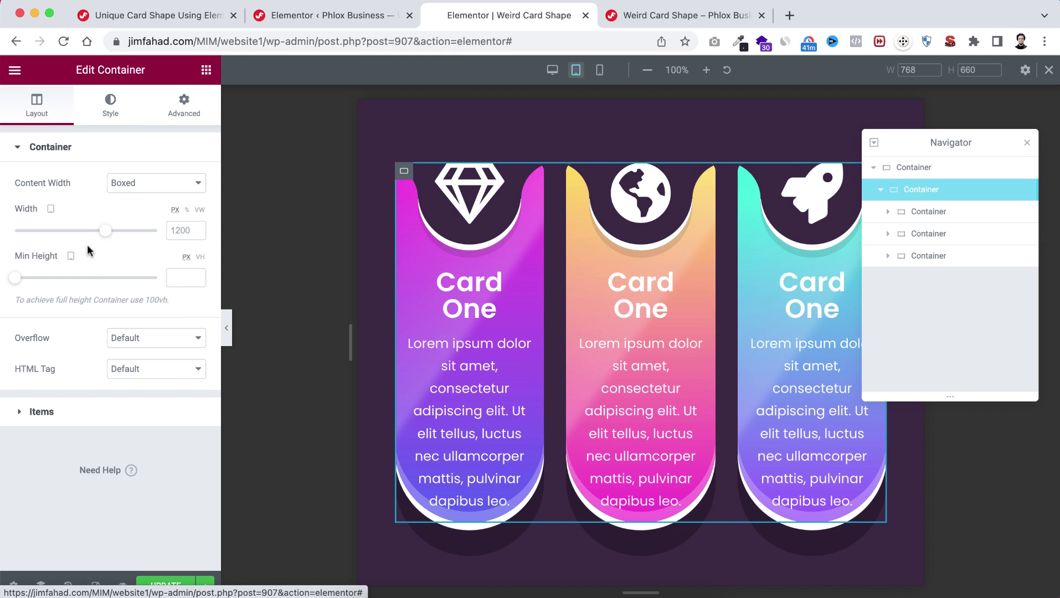
pyautogui.click(113, 423)
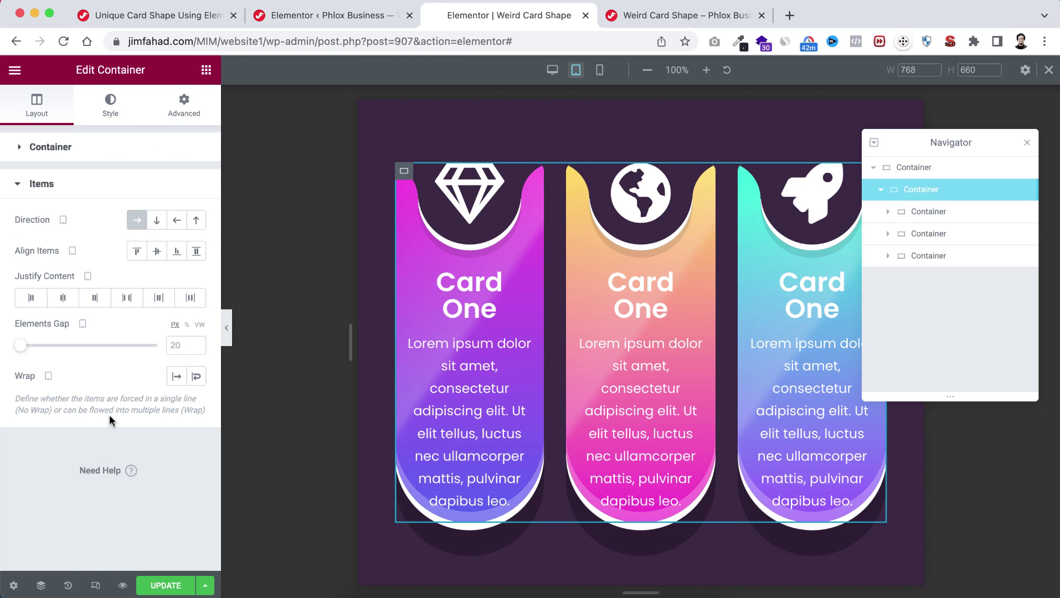
pyautogui.click(155, 221)
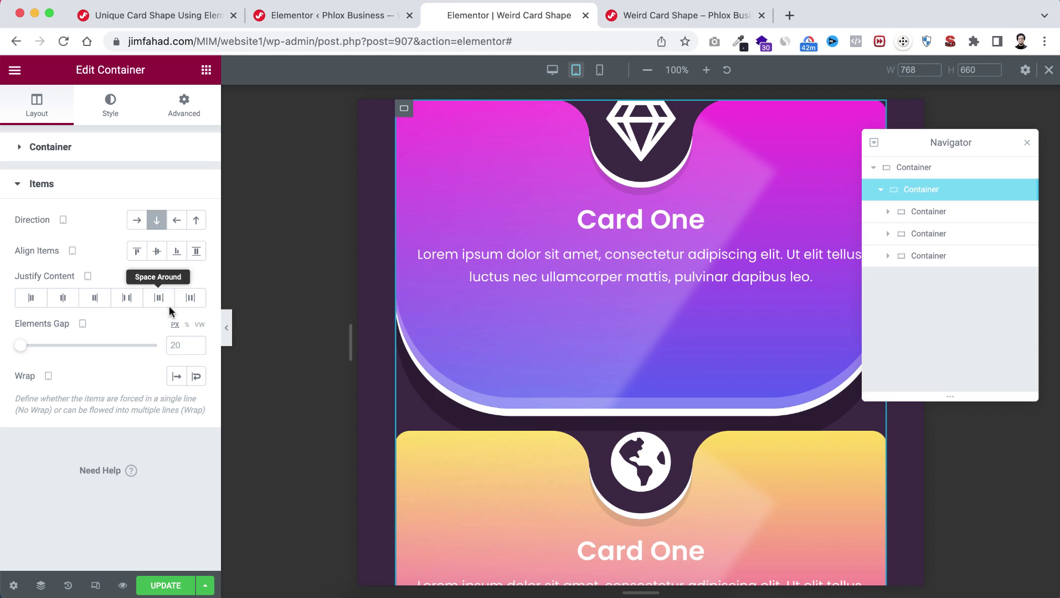
pyautogui.click(174, 345)
pyautogui.write('100')
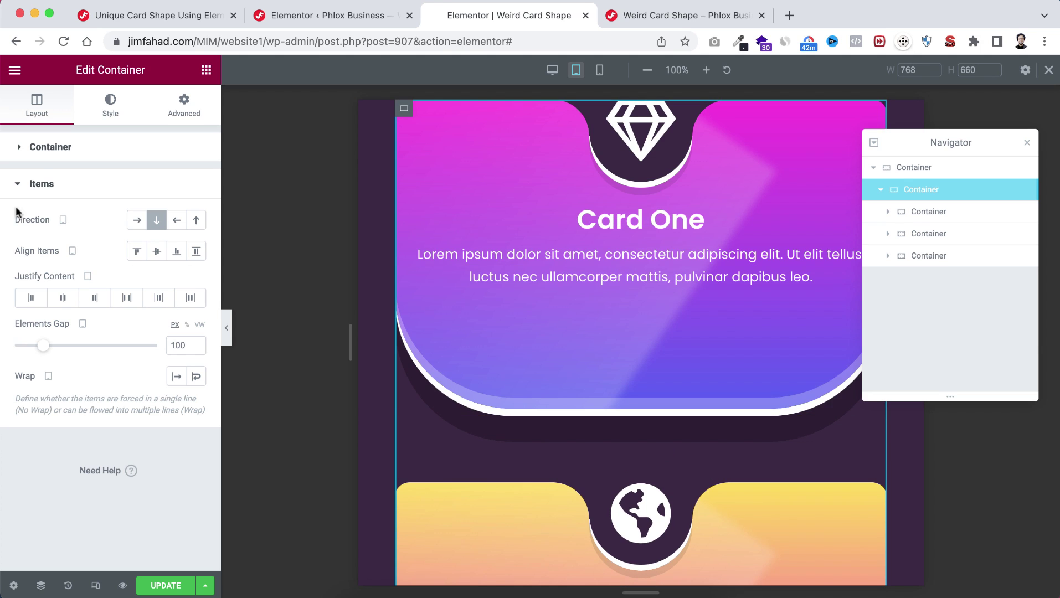
# - Set the inner container's tablet width to 320 px and preview the stacked cards without the editing panel
pyautogui.click(56, 146)
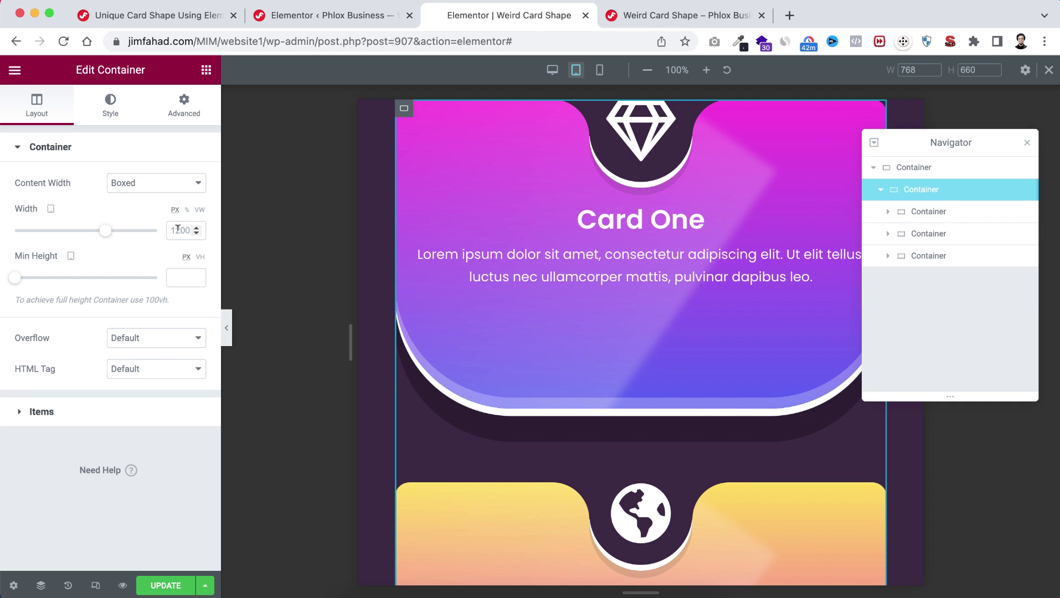
pyautogui.click(177, 230)
pyautogui.write('320')
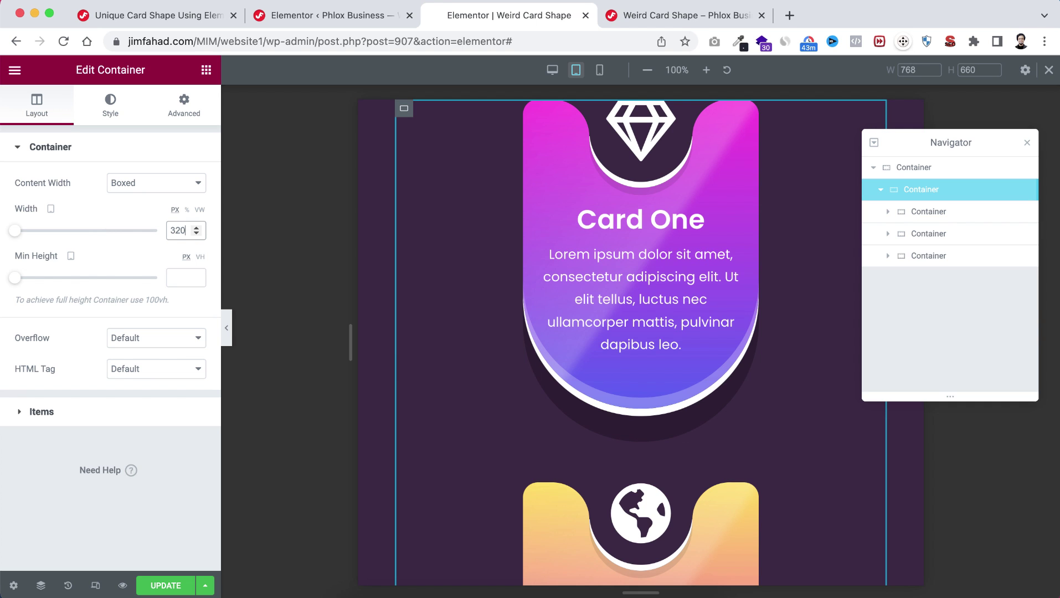
pyautogui.click(224, 332)
pyautogui.scroll(-7, 463, 413)
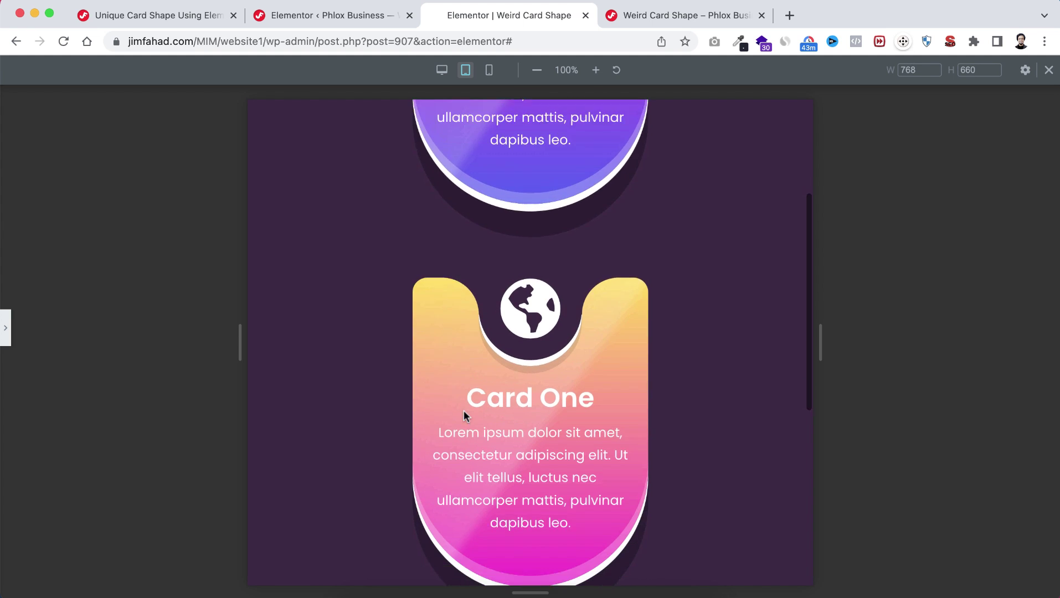
# - Review the stacked cards in the tablet preview, then bring back the editing panel
pyautogui.scroll(-2, 462, 414)
pyautogui.scroll(8, 466, 416)
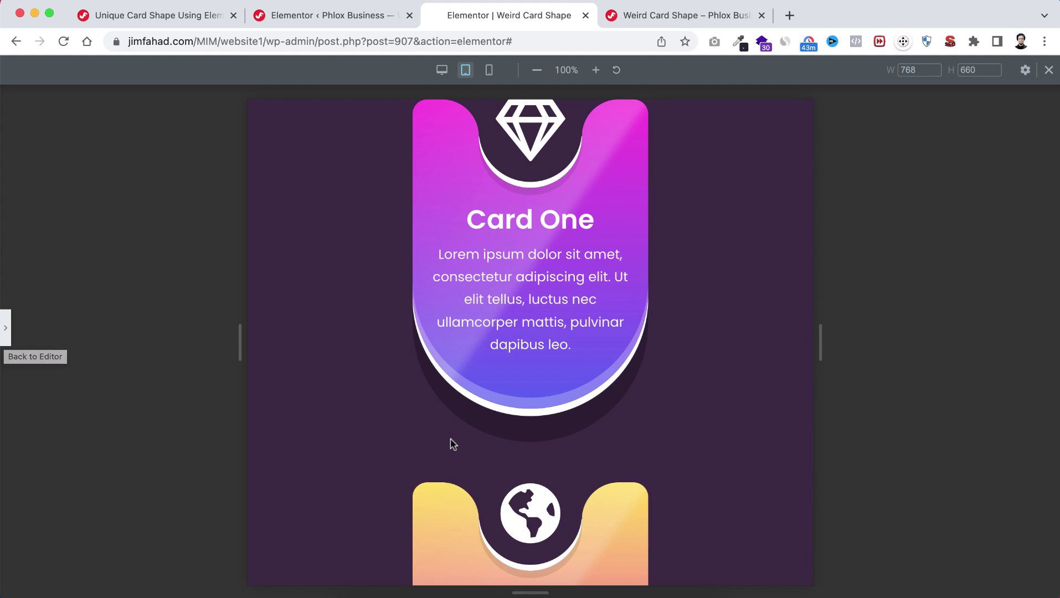
pyautogui.click(4, 328)
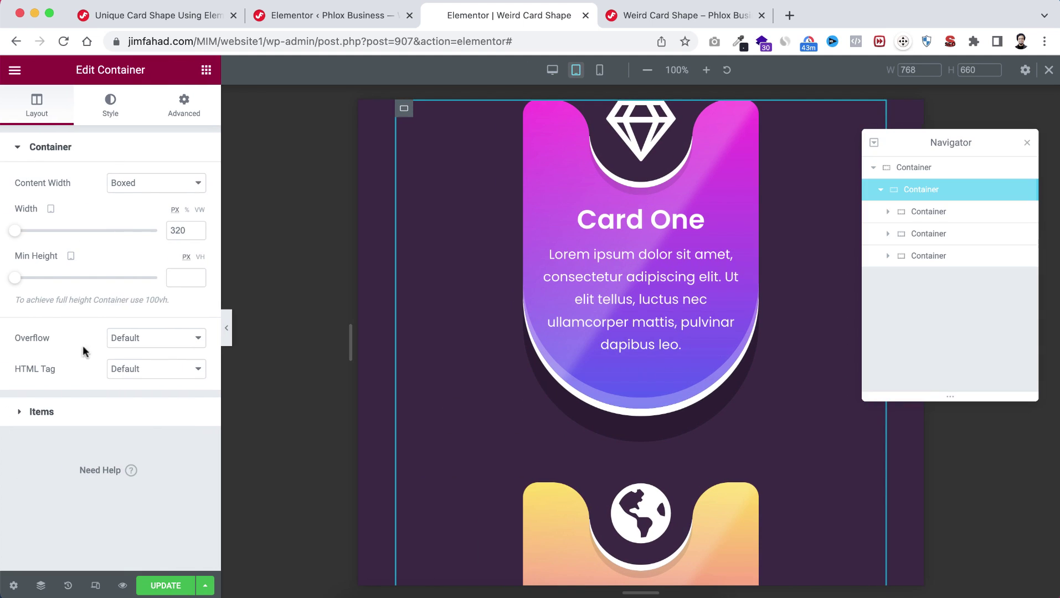
# - In the mobile view, unlink the outer container's padding and set it to 50 top, 25 right, 100 bottom and 25 left px
pyautogui.click(599, 71)
pyautogui.click(952, 168)
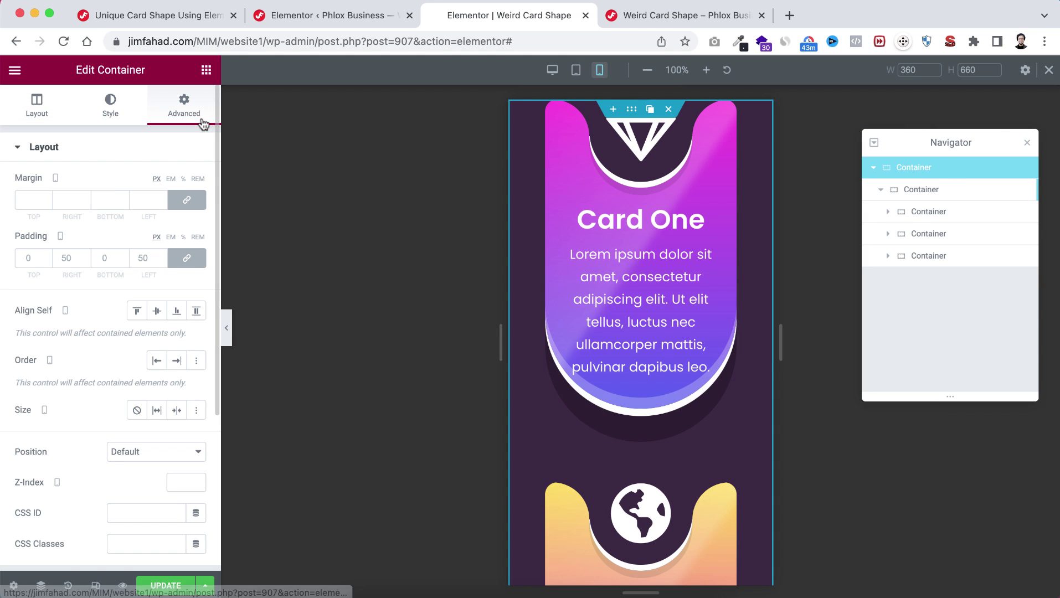
pyautogui.click(180, 263)
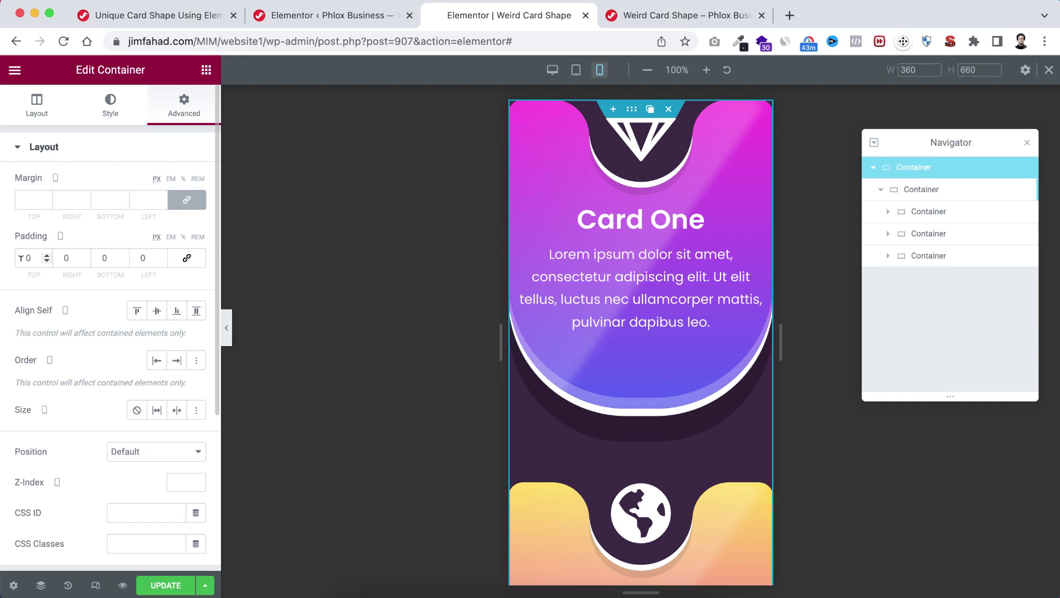
pyautogui.click(21, 258)
pyautogui.write('5')
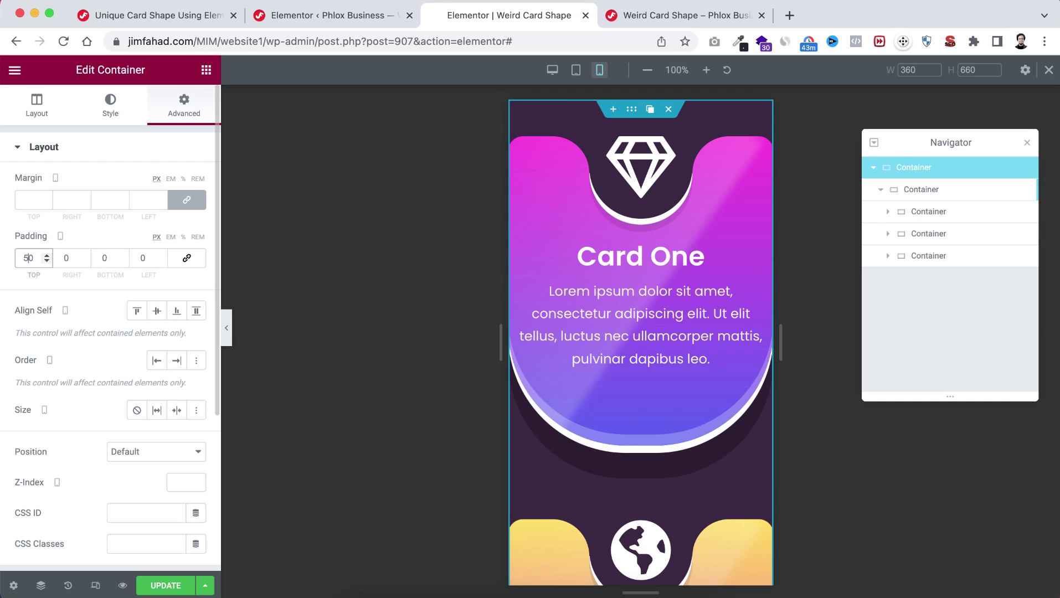
pyautogui.press('Tab')
pyautogui.write('25')
pyautogui.click(98, 256)
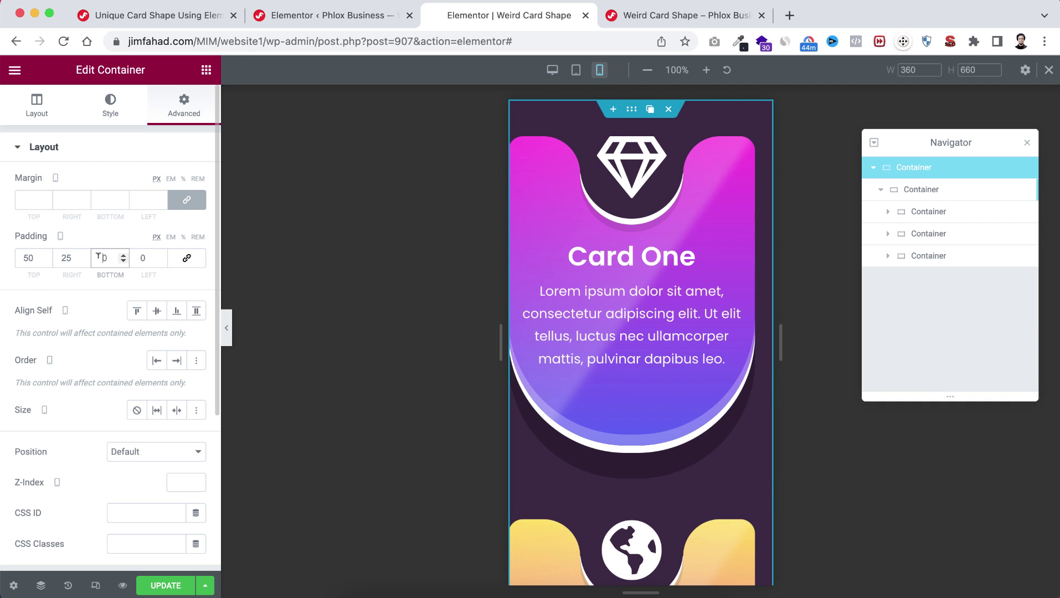
pyautogui.write('10')
pyautogui.press('Tab')
pyautogui.write('25')
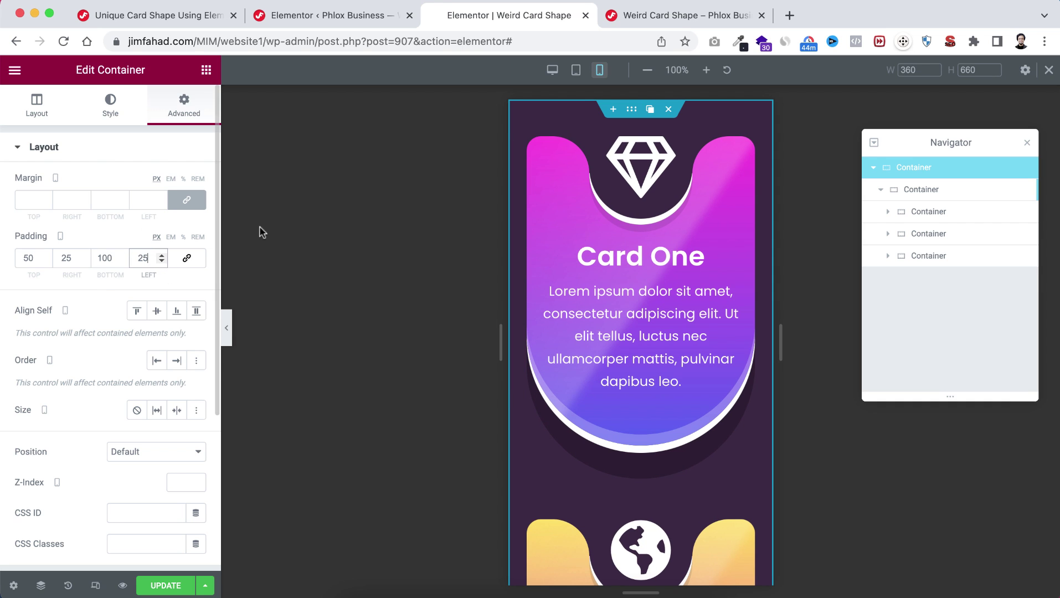
# - Set the inner container's mobile width to 320 px
pyautogui.click(913, 190)
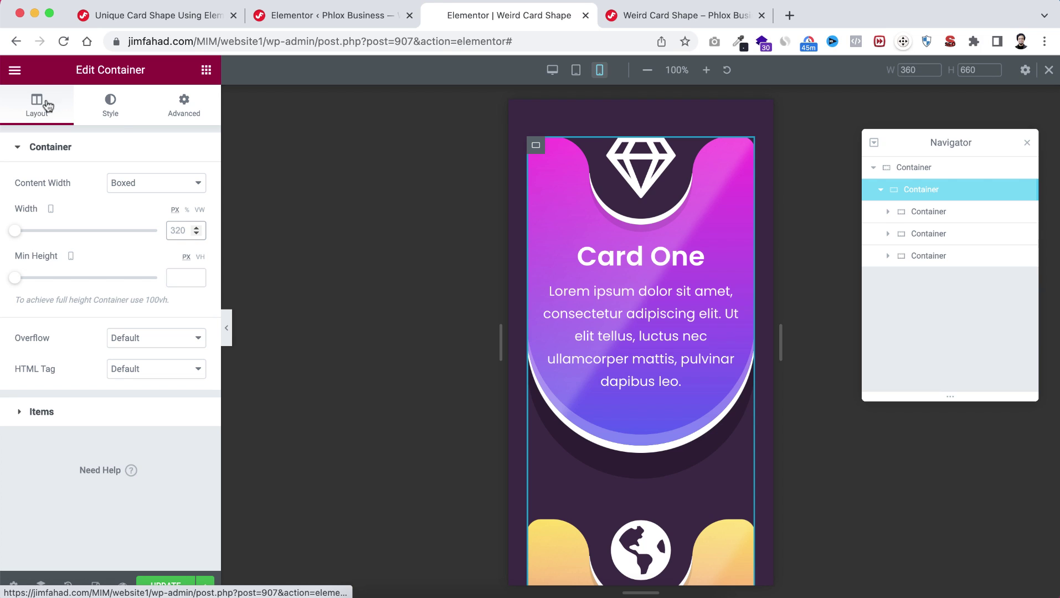
pyautogui.click(176, 230)
pyautogui.write('320')
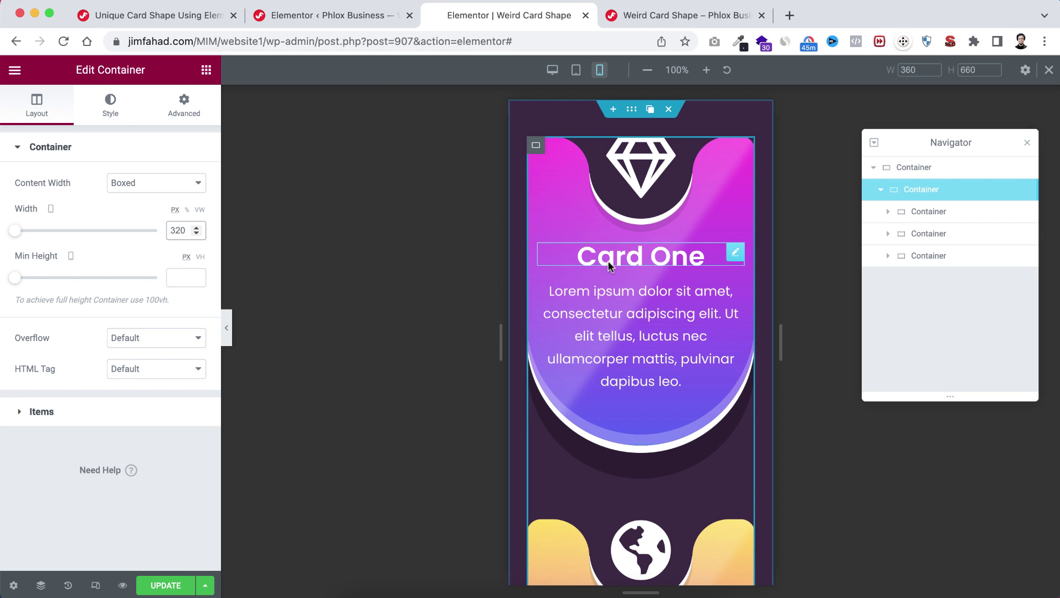
# - Set the mobile font size of the description text in all three cards to 16 px
pyautogui.click(733, 290)
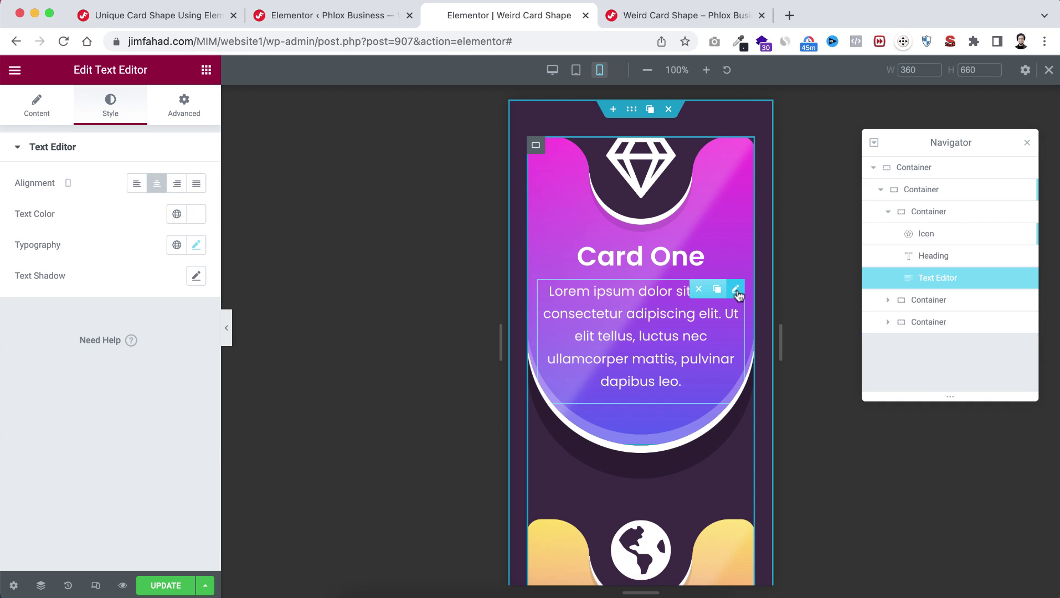
pyautogui.click(196, 245)
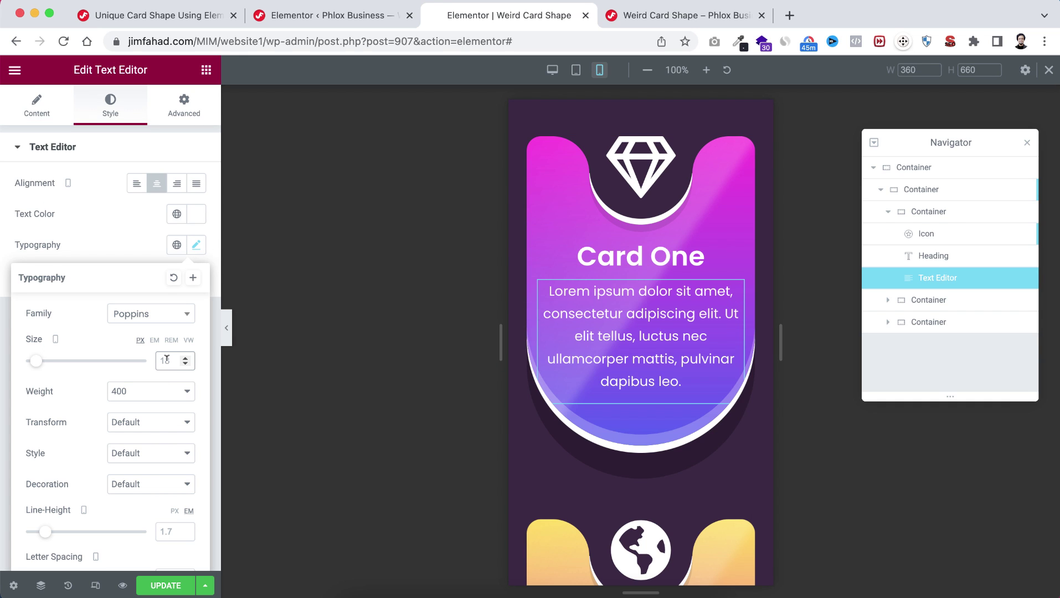
pyautogui.write('16')
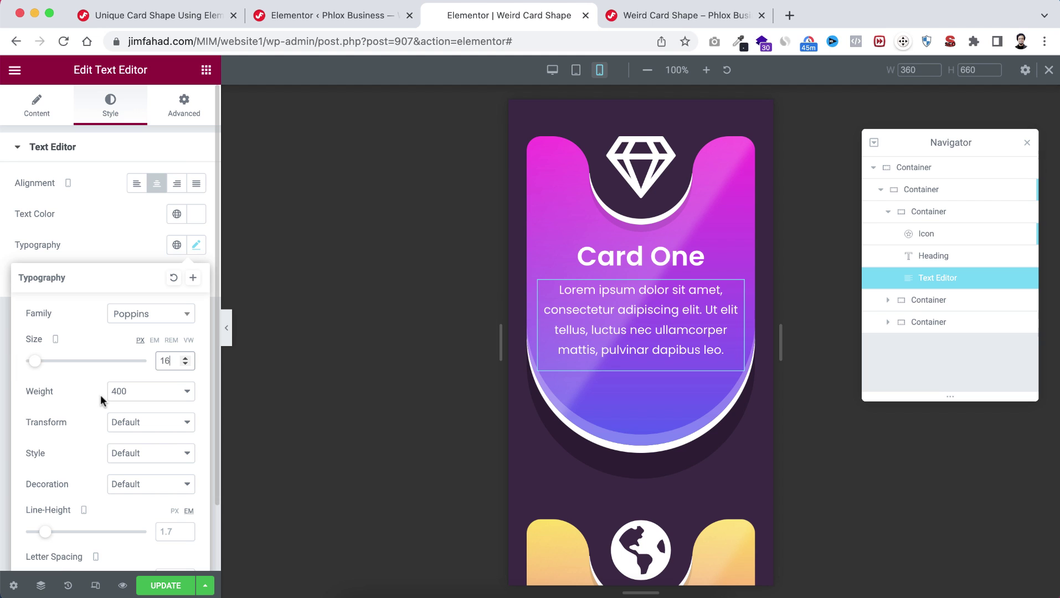
pyautogui.scroll(-4, 582, 440)
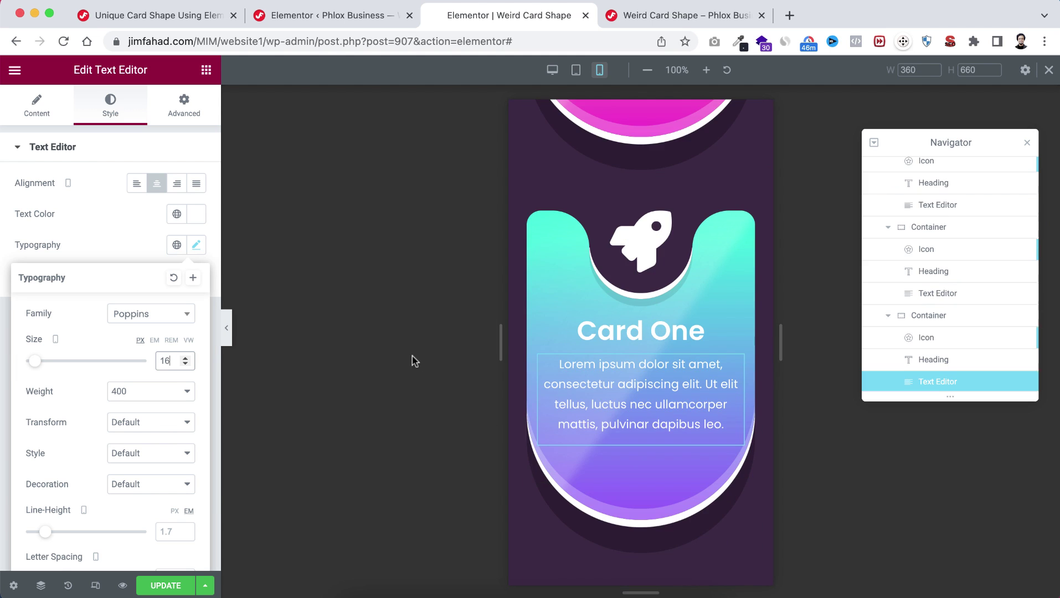
# - Close the Navigator and preview all the mobile cards without the editing panel
pyautogui.click(1027, 142)
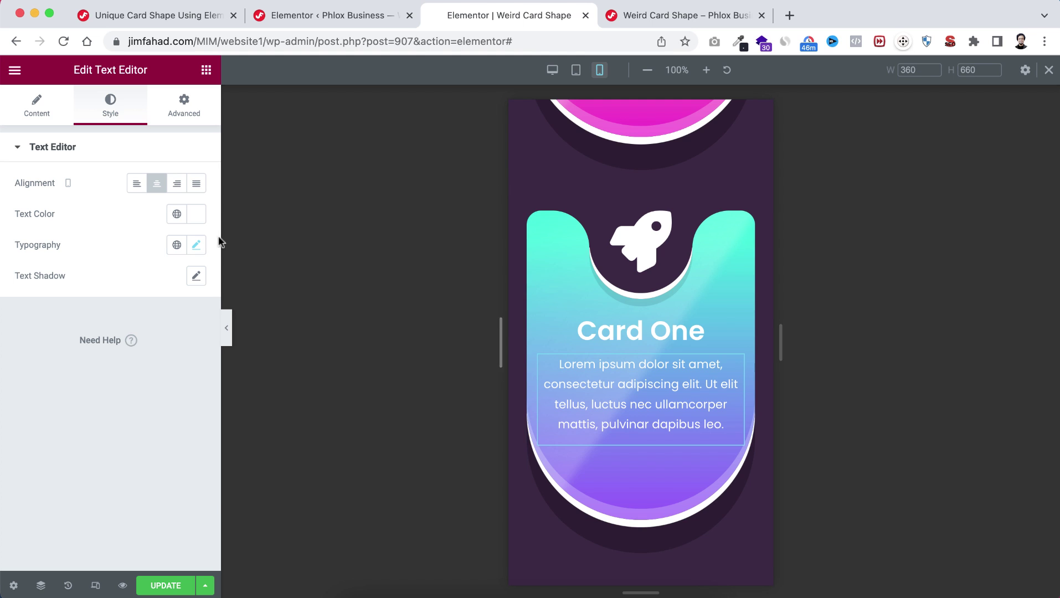
pyautogui.click(226, 332)
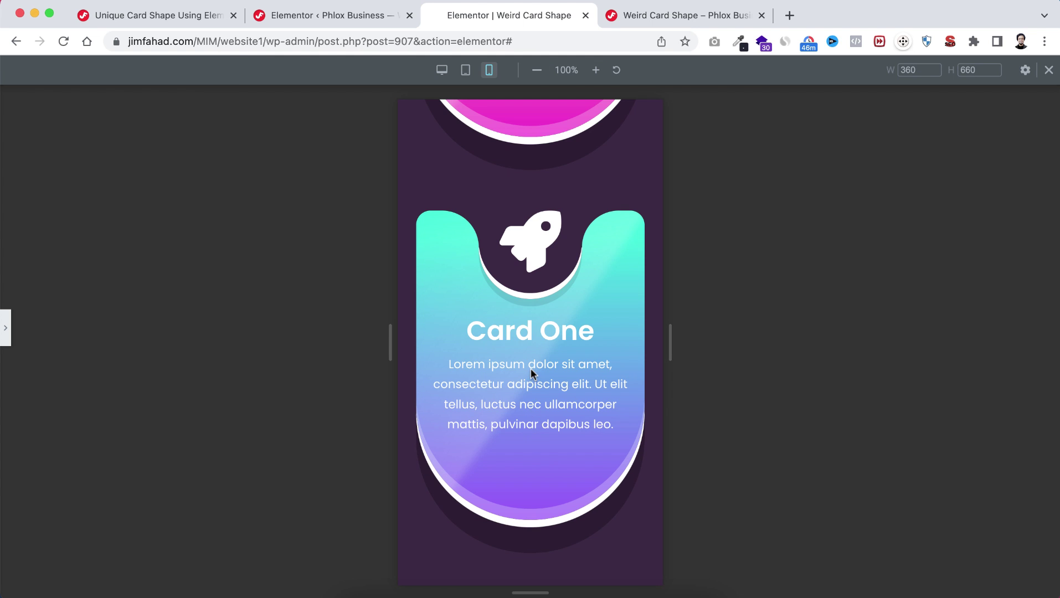
pyautogui.scroll(5, 531, 368)
pyautogui.scroll(5, 530, 372)
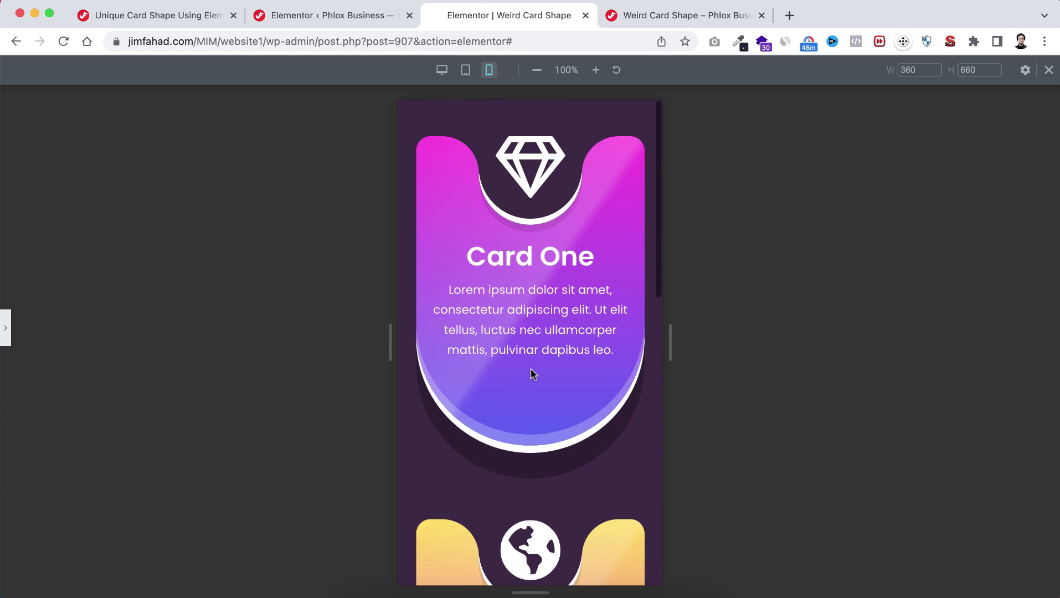
pyautogui.scroll(-10, 530, 372)
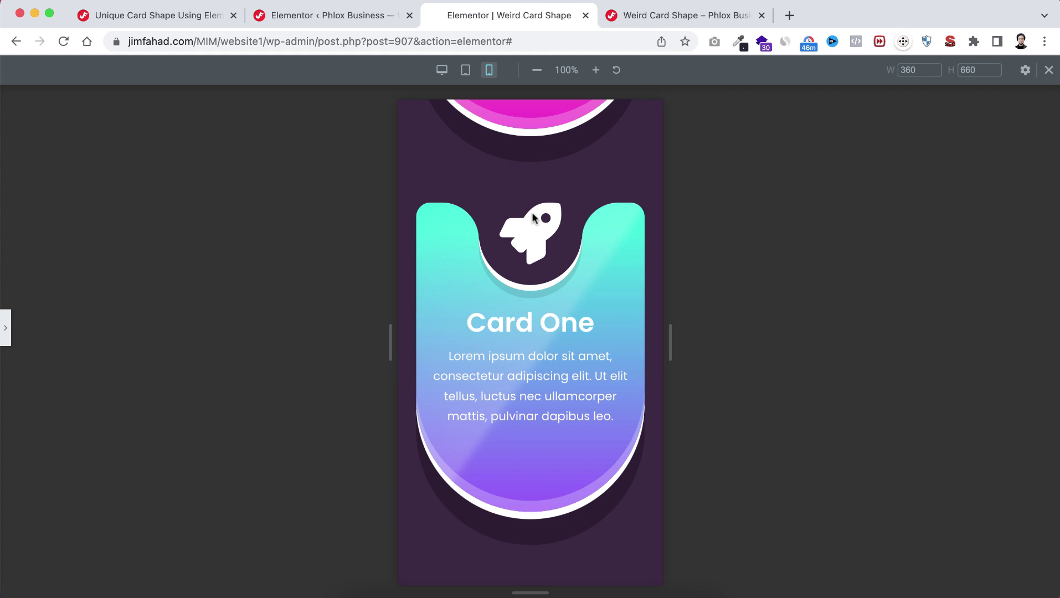
# - Exit responsive mode to the desktop layout and save the updated page
pyautogui.click(1048, 70)
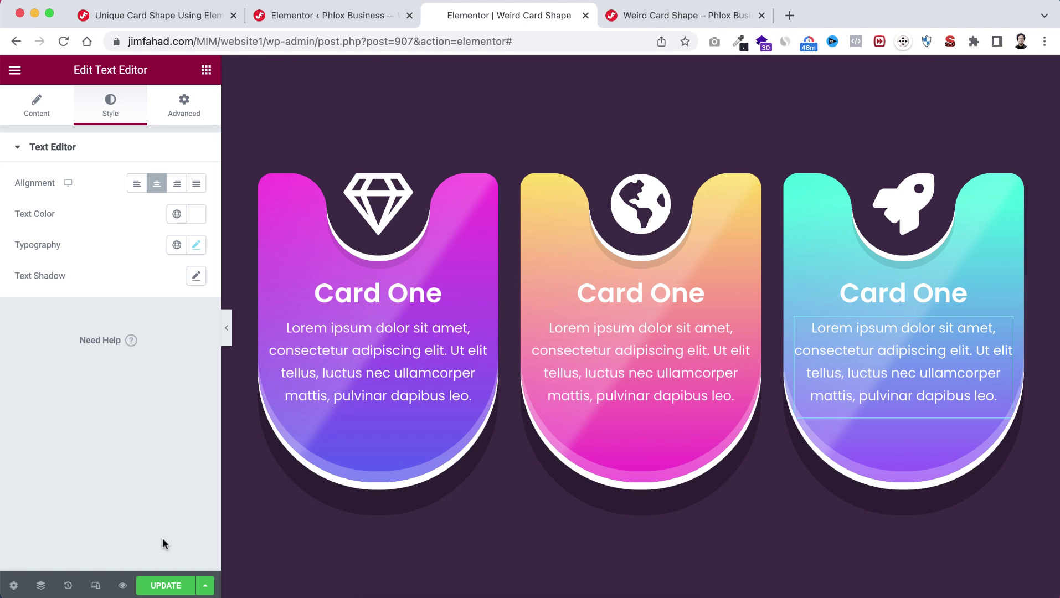
pyautogui.click(166, 585)
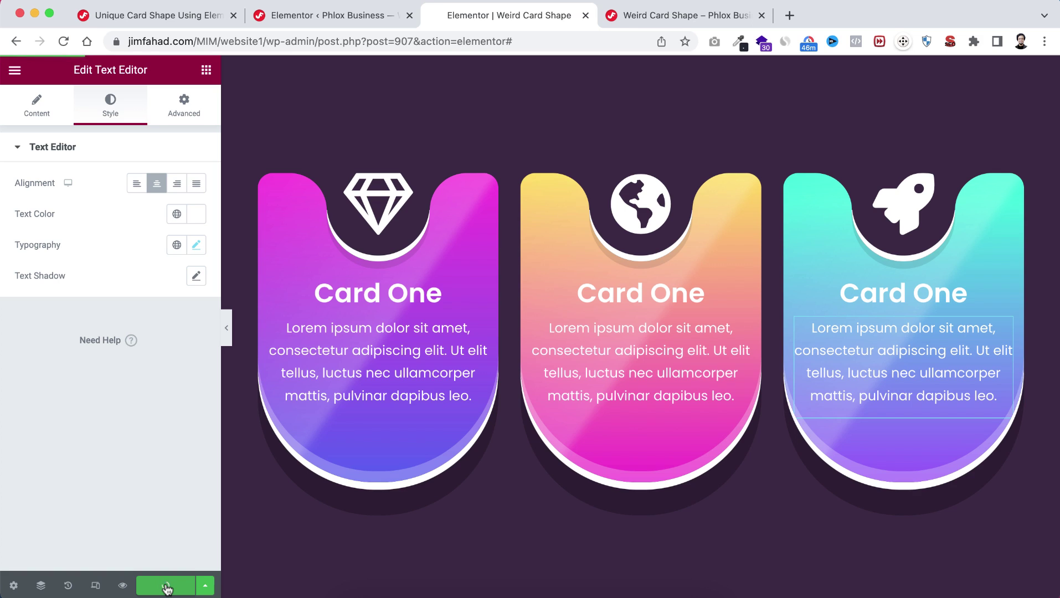